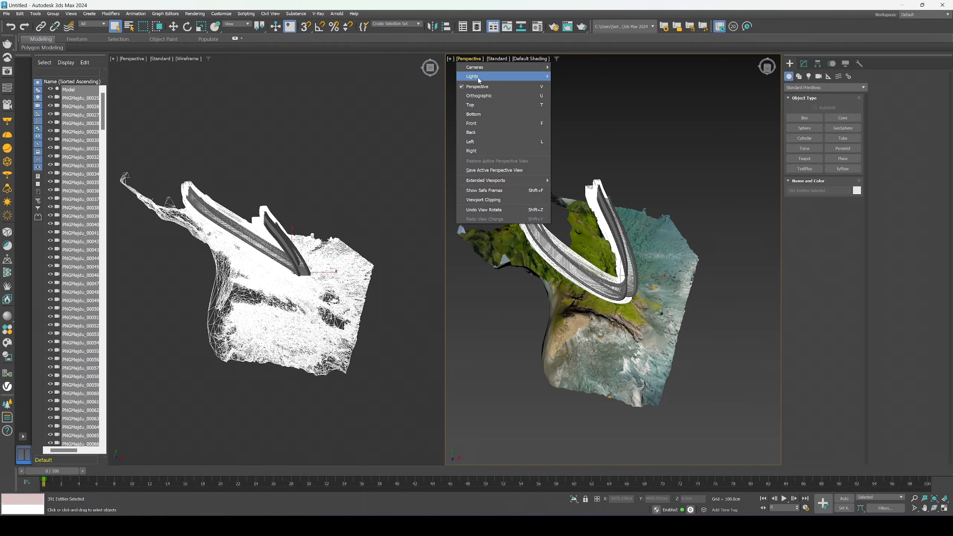
Step: Switch the shaded viewport to Orthographic and create a Physical camera beside the terrain model
{"action": "left_click", "coordinate": [484, 96]}
{"action": "middle_click_drag", "start_coordinate": [503, 212], "coordinate": [518, 213], "text": "alt"}
{"action": "left_click", "coordinate": [518, 220]}
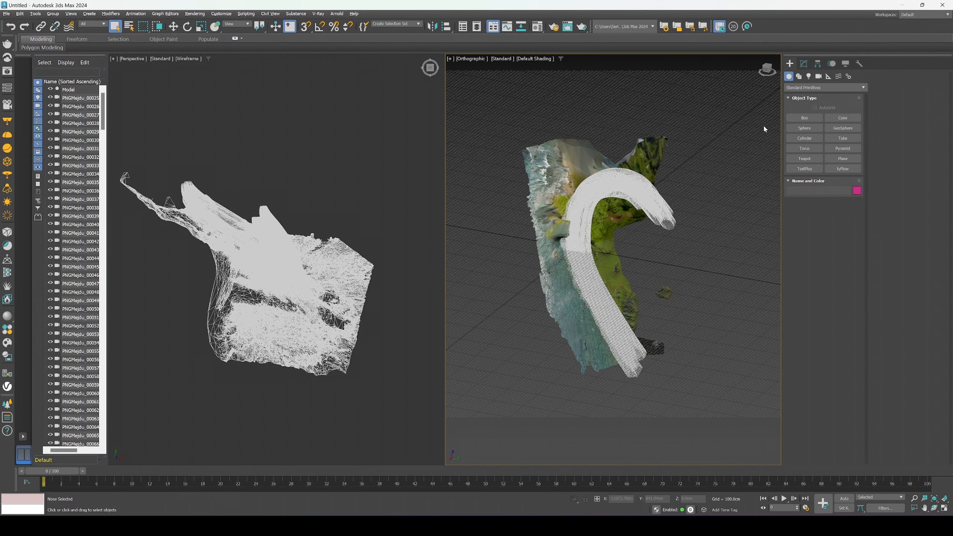
{"action": "left_click", "coordinate": [818, 77]}
{"action": "left_click", "coordinate": [806, 119]}
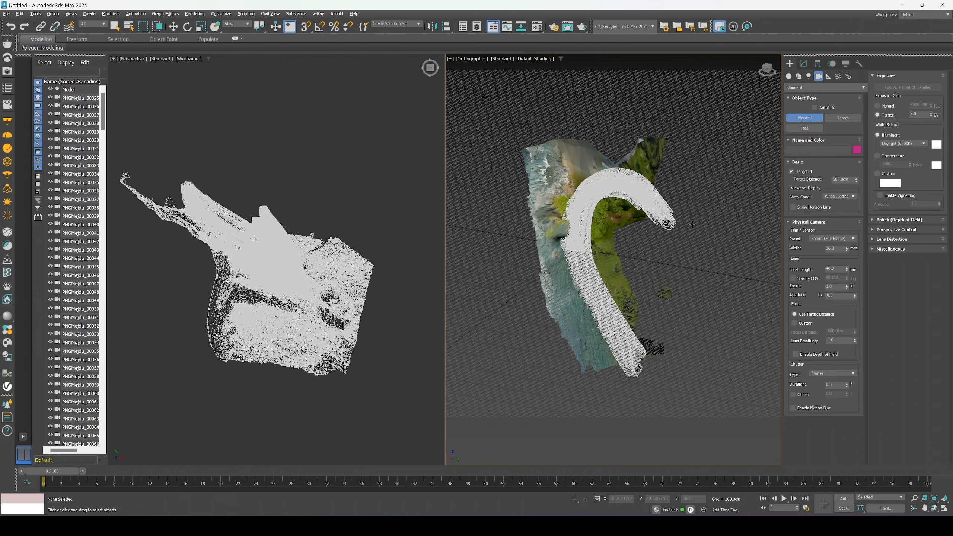
{"action": "left_click_drag", "start_coordinate": [653, 258], "coordinate": [700, 235]}
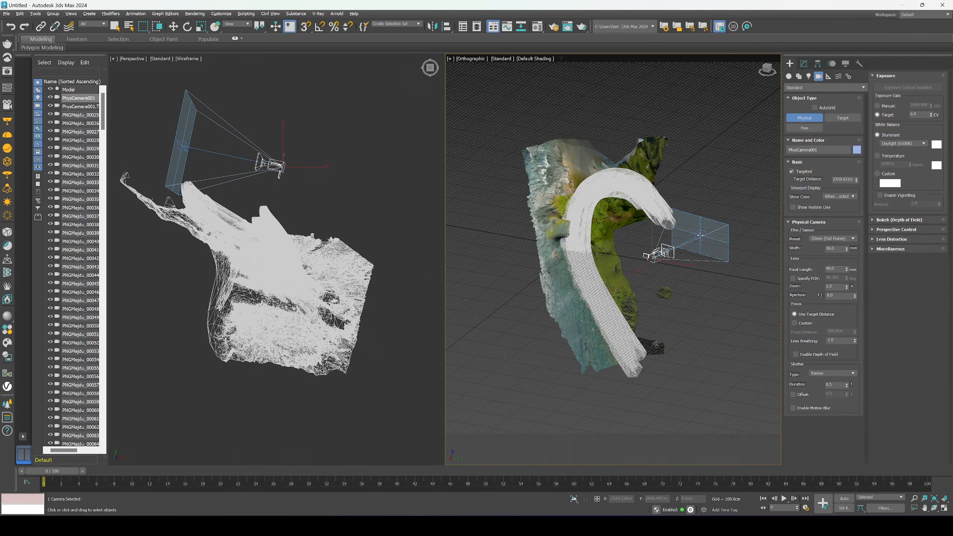
Step: Specify a 97-degree field of view for the new Physical camera and make it untargeted
{"action": "left_click", "coordinate": [792, 278]}
{"action": "type", "text": "97"}
{"action": "key", "text": "Return"}
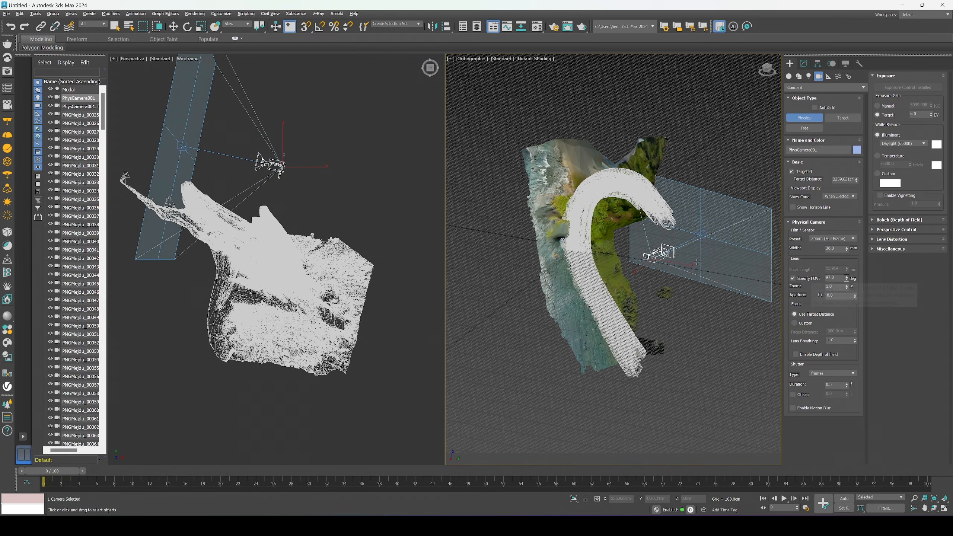
{"action": "left_click", "coordinate": [792, 171]}
{"action": "middle_click_drag", "start_coordinate": [701, 224], "coordinate": [677, 237]}
{"action": "left_click", "coordinate": [678, 236]}
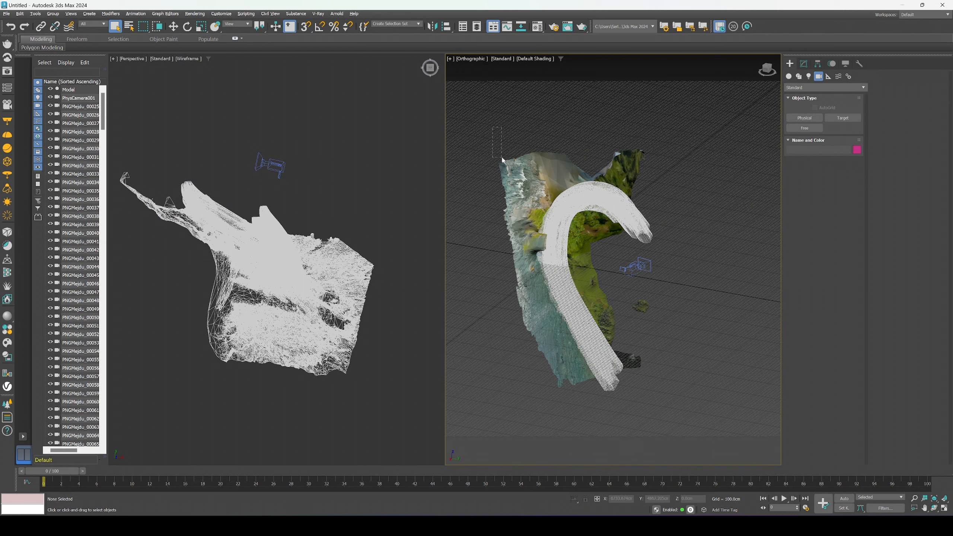
Step: Limit selection to cameras and select all the imported cameras, leaving out the new Physical camera
{"action": "left_click", "coordinate": [98, 24]}
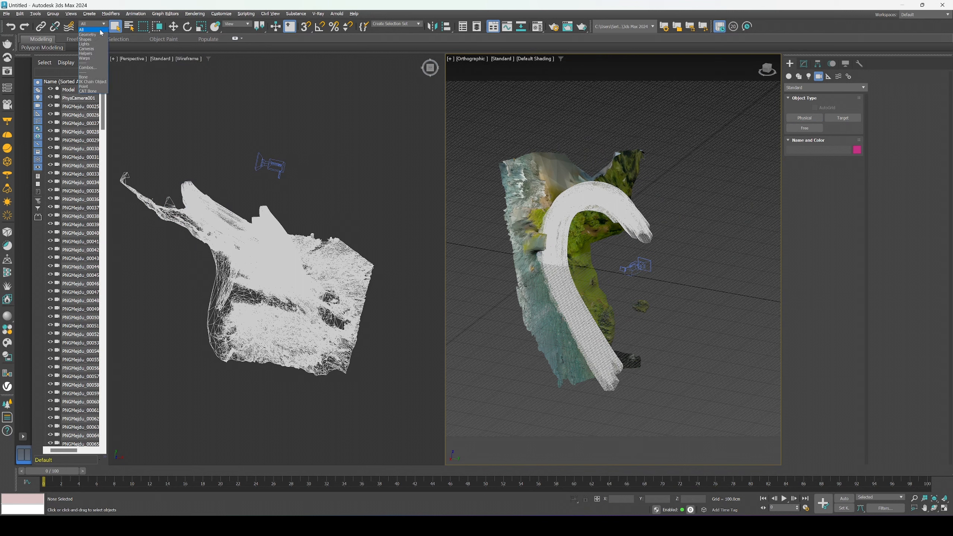
{"action": "left_click", "coordinate": [90, 49]}
{"action": "left_click_drag", "start_coordinate": [471, 124], "coordinate": [570, 238]}
{"action": "left_click_drag", "start_coordinate": [696, 403], "coordinate": [695, 402]}
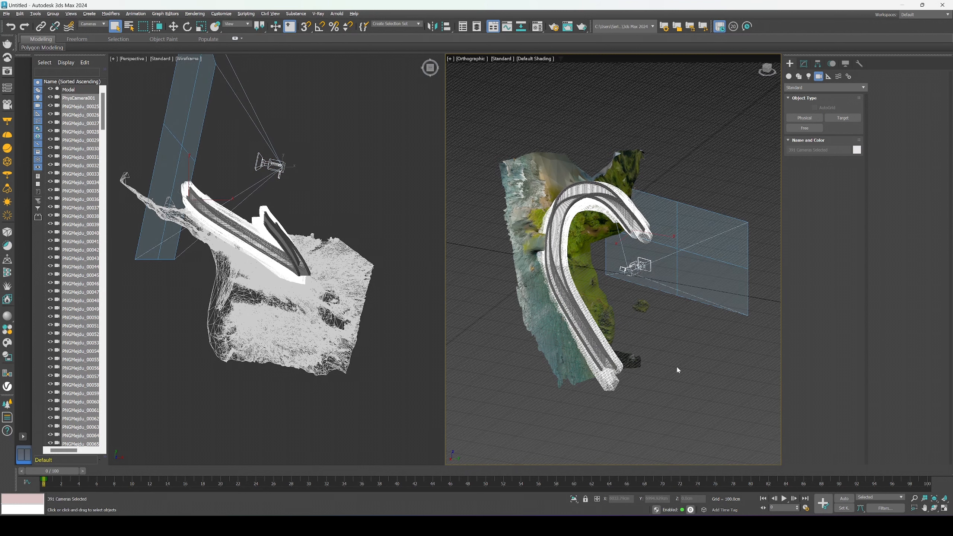
{"action": "left_click", "coordinate": [637, 267], "text": "alt"}
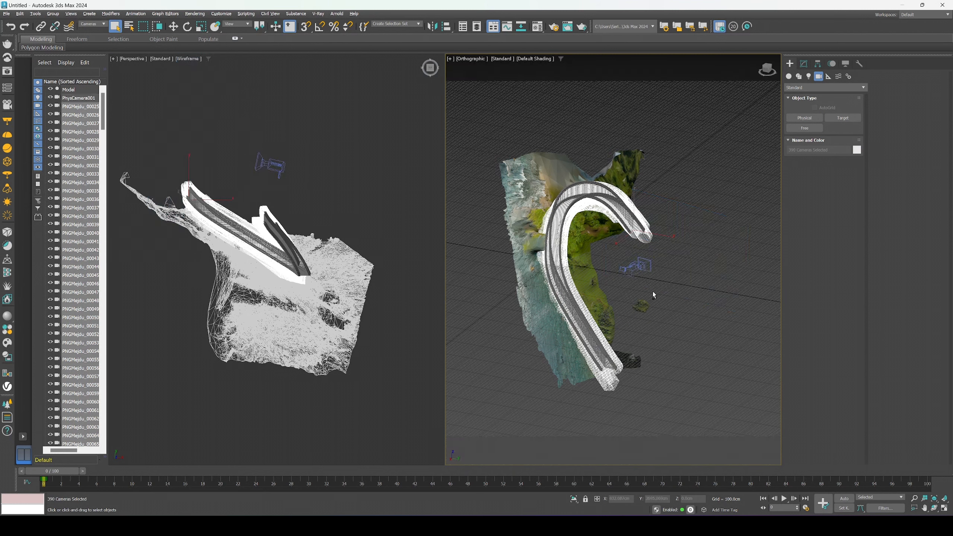
Step: Switch to File Explorer and open the scripts folder
{"action": "mouse_move", "coordinate": [528, 526]}
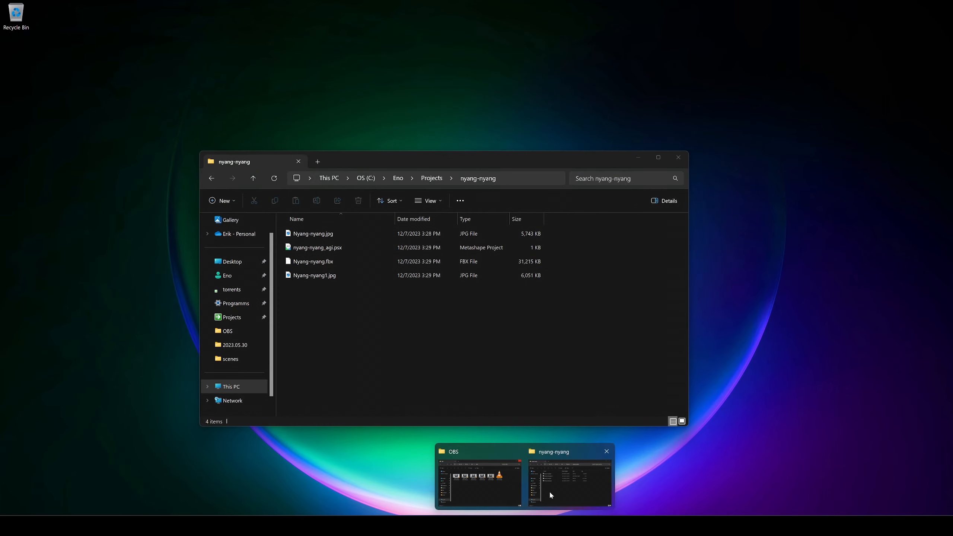
{"action": "left_click", "coordinate": [550, 491]}
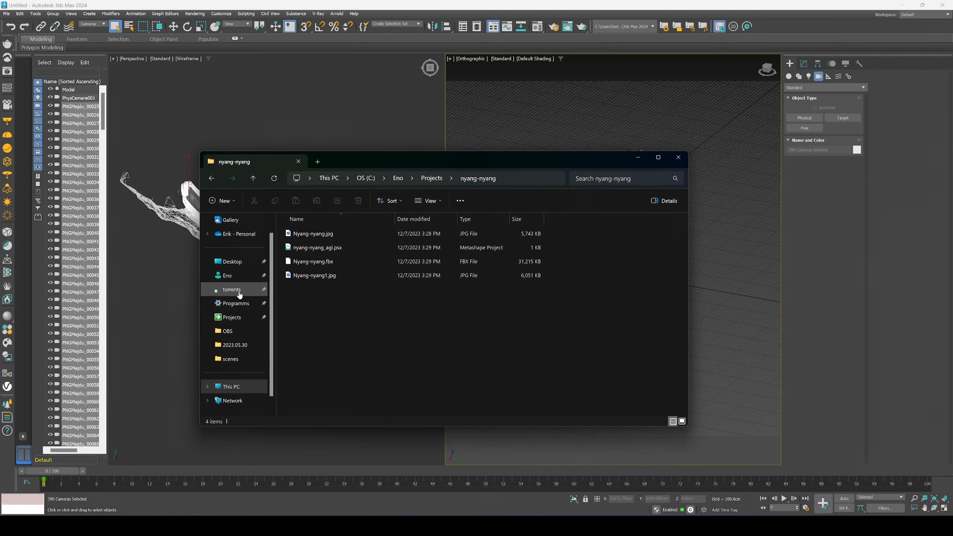
{"action": "left_click", "coordinate": [231, 317]}
{"action": "left_click", "coordinate": [397, 178]}
{"action": "double_click", "coordinate": [307, 276]}
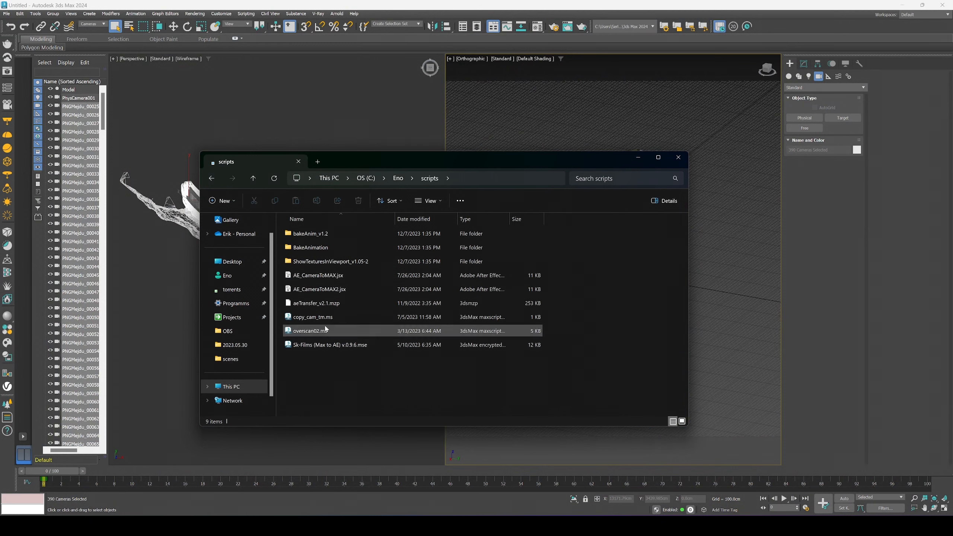
Step: Run the copy_cam_tm.ms script in 3ds Max on the selected cameras and pick the Physical camera as the object to animate
{"action": "left_click_drag", "start_coordinate": [317, 321], "coordinate": [717, 280]}
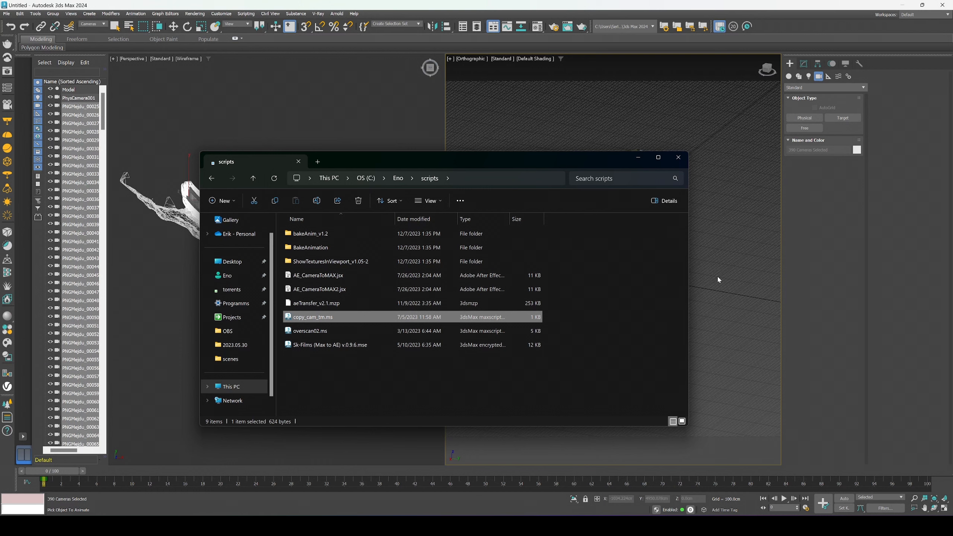
{"action": "left_click", "coordinate": [763, 263]}
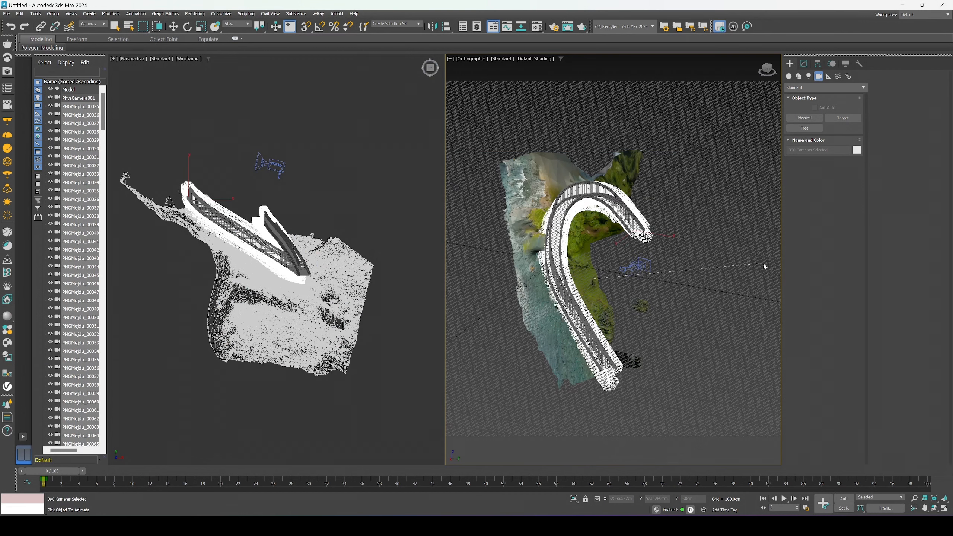
{"action": "left_click", "coordinate": [639, 269]}
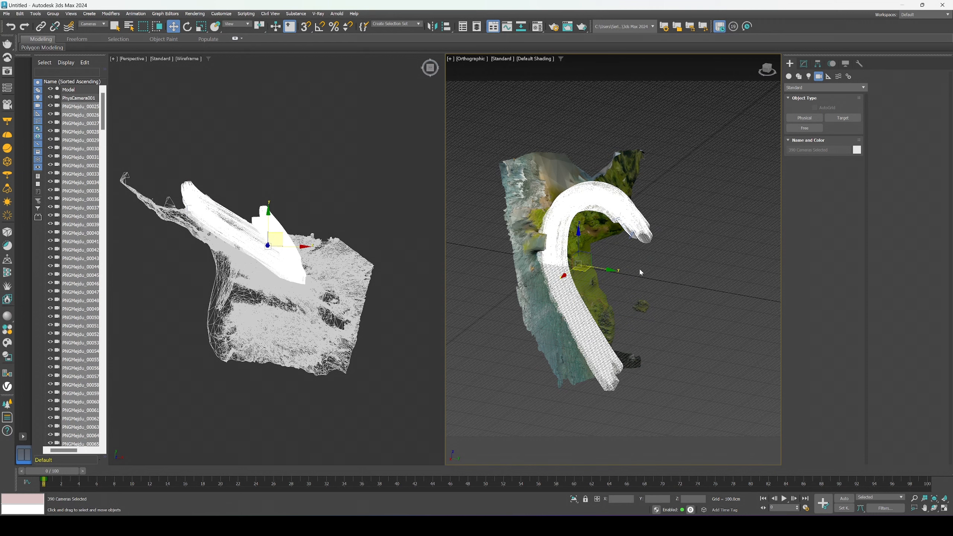
{"action": "left_click", "coordinate": [639, 270]}
Step: Switch the wireframe perspective viewport to Default Shading and look through PhysCamera001 in it
{"action": "left_click", "coordinate": [375, 214]}
{"action": "key", "text": "F3"}
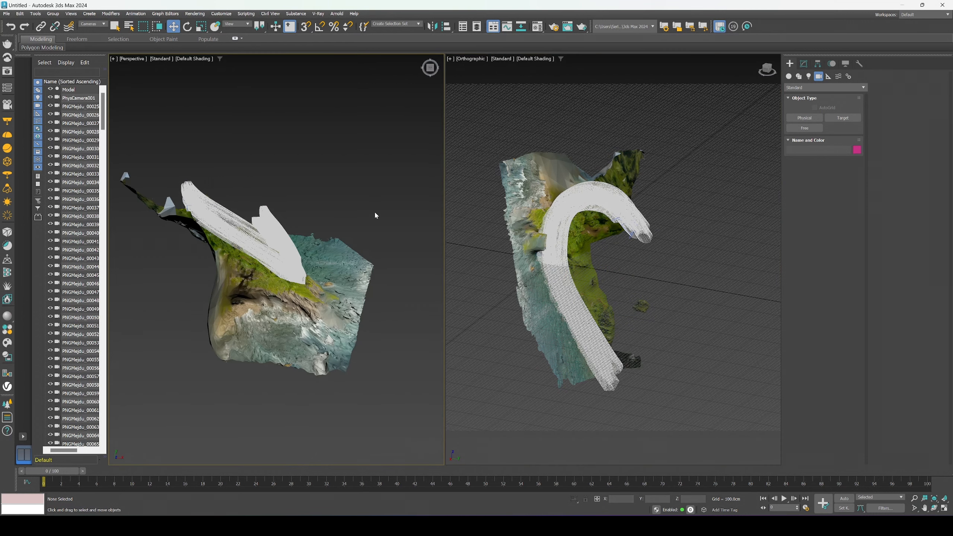
{"action": "key", "text": "c"}
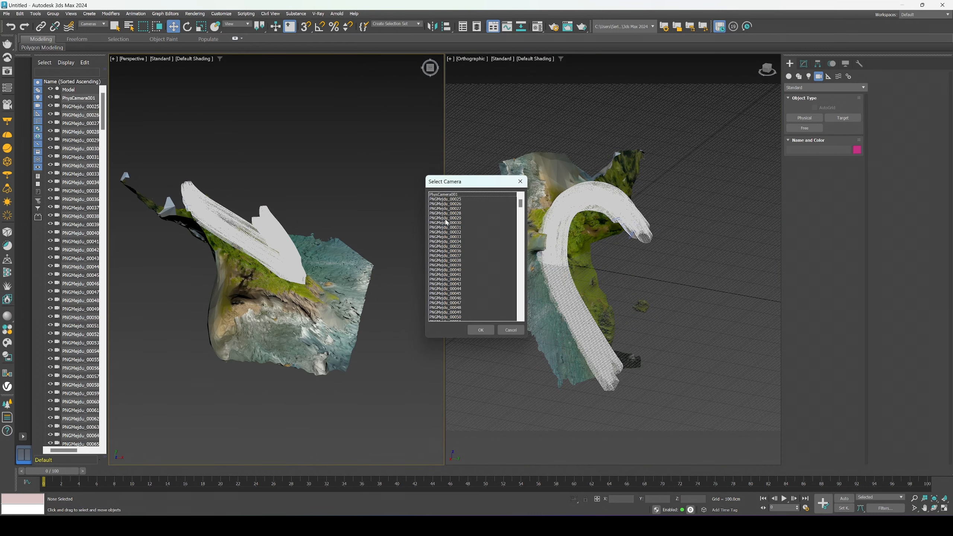
{"action": "left_click", "coordinate": [452, 195]}
{"action": "left_click", "coordinate": [520, 181]}
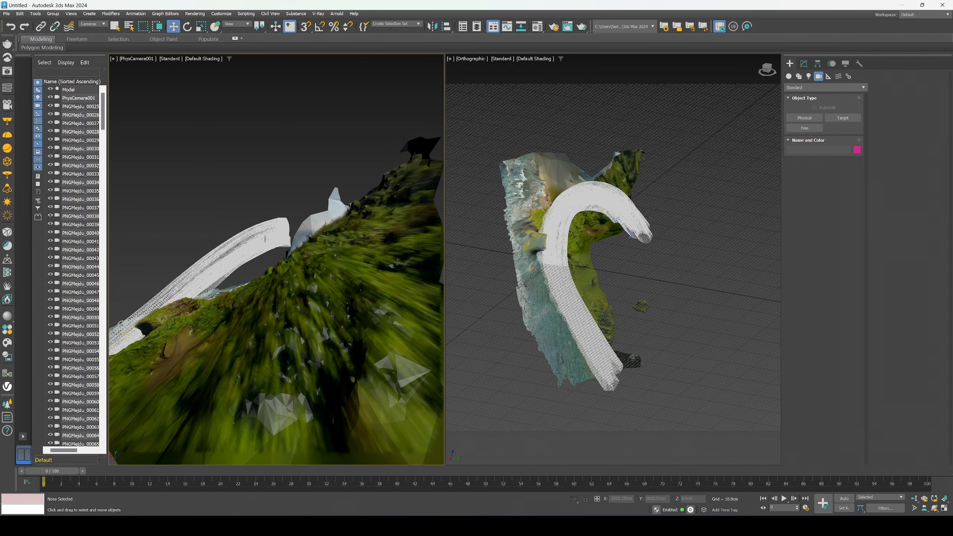
{"action": "left_click", "coordinate": [127, 62]}
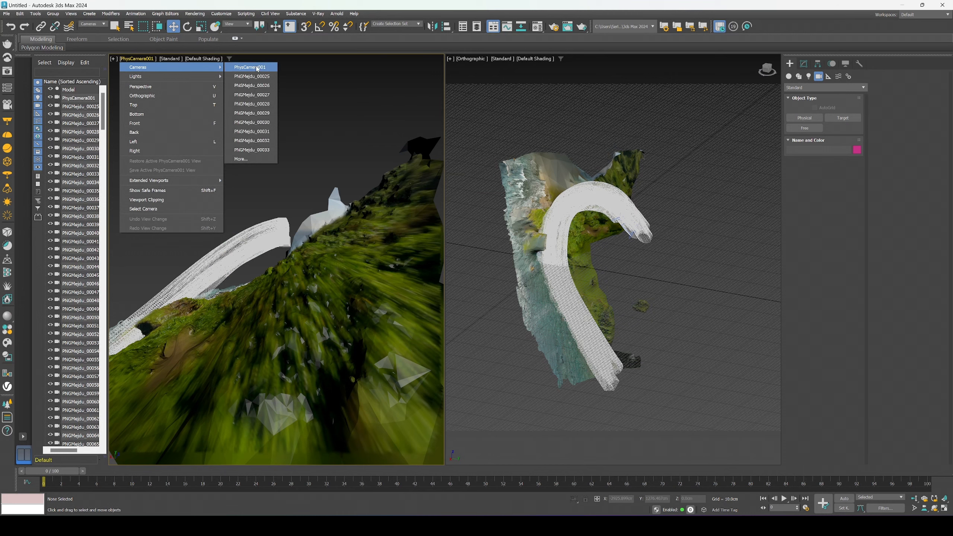
{"action": "left_click", "coordinate": [255, 331]}
Step: Set the animation's end time to 398 and scrub through the camera move to the last frame
{"action": "left_click_drag", "start_coordinate": [60, 480], "coordinate": [931, 504]}
{"action": "key", "text": "w"}
{"action": "left_click", "coordinate": [806, 508]}
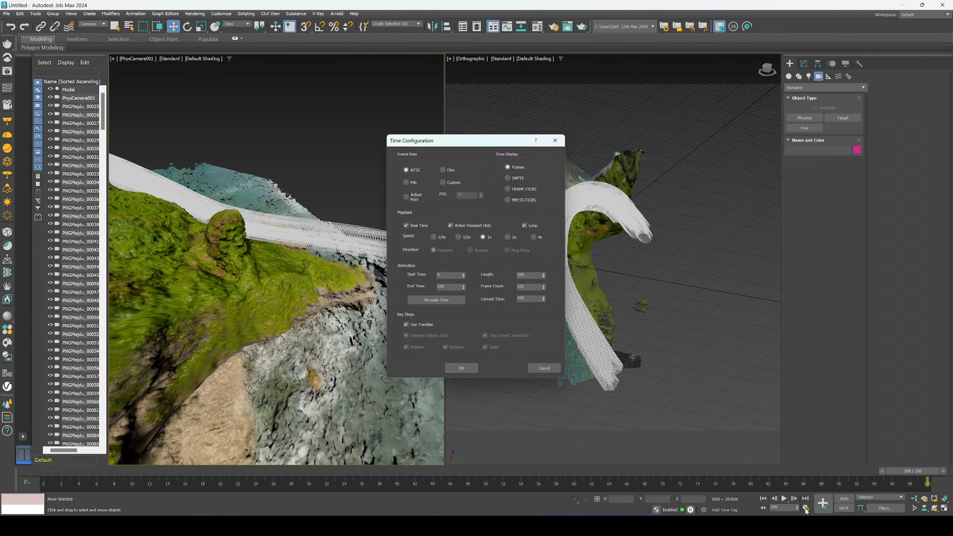
{"action": "double_click", "coordinate": [448, 288]}
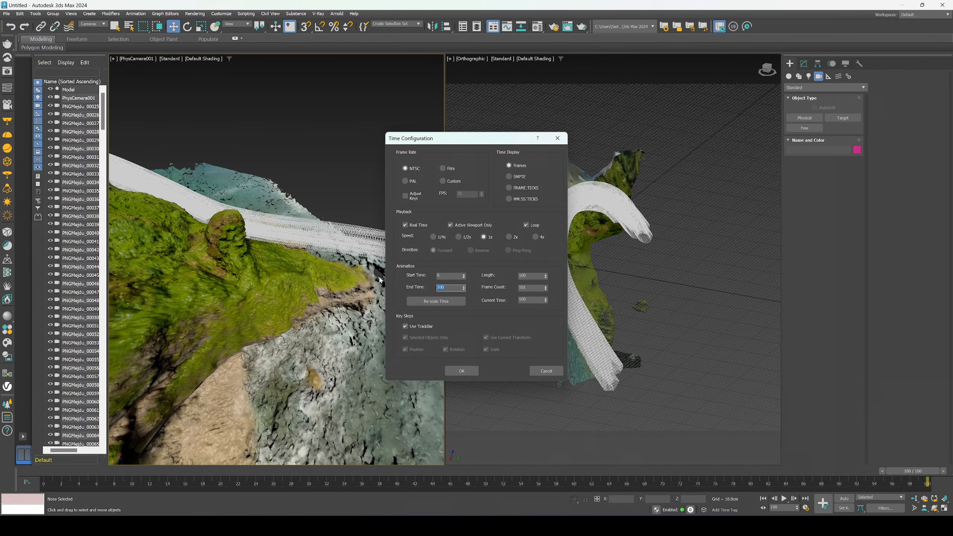
{"action": "type", "text": "398"}
{"action": "left_click", "coordinate": [464, 370]}
{"action": "left_click_drag", "start_coordinate": [288, 478], "coordinate": [923, 488]}
{"action": "key", "text": "w"}
Step: Delete all the imported cameras except the animated Physical camera and return to frame 0
{"action": "left_click", "coordinate": [98, 25]}
{"action": "left_click", "coordinate": [95, 51]}
{"action": "left_click_drag", "start_coordinate": [486, 131], "coordinate": [628, 331]}
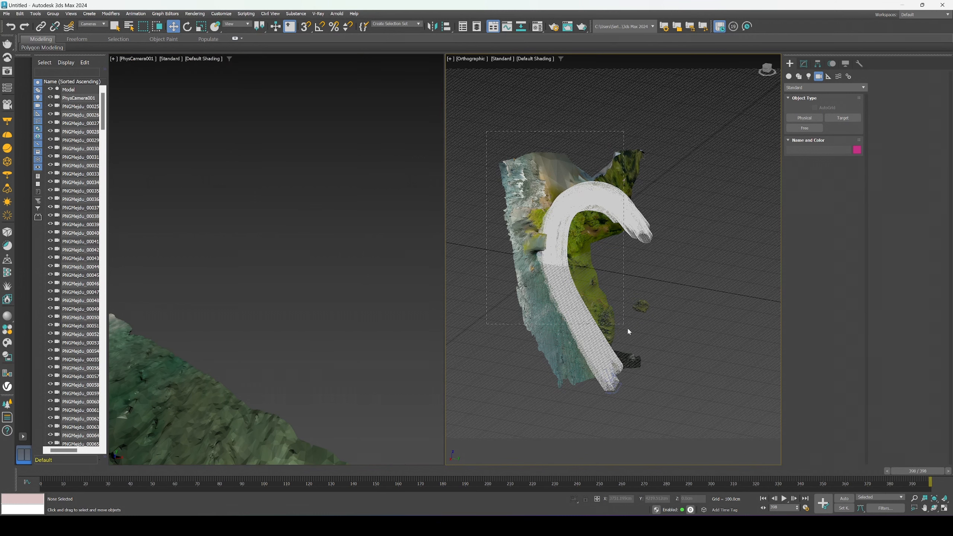
{"action": "left_click_drag", "start_coordinate": [682, 415], "coordinate": [668, 412]}
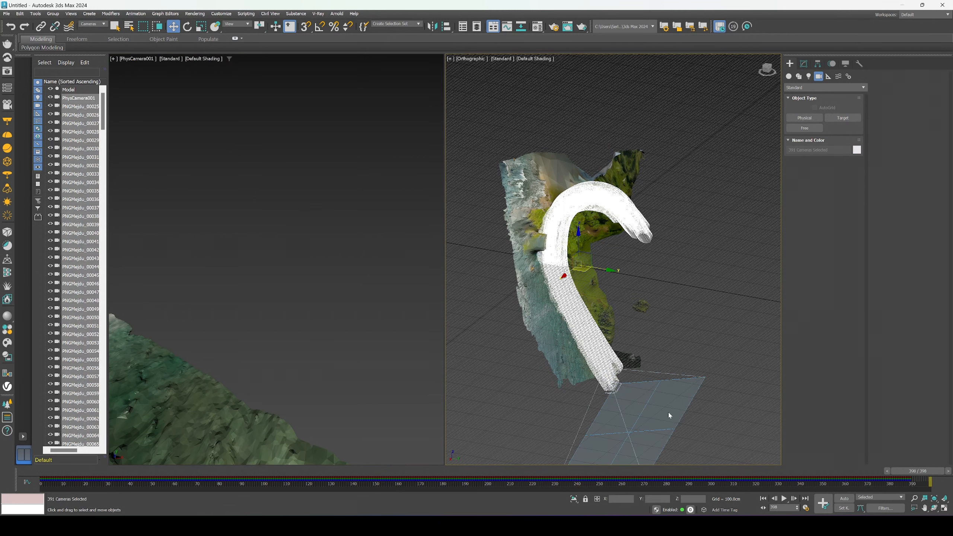
{"action": "left_click", "coordinate": [618, 394], "text": "alt"}
{"action": "key", "text": "Delete"}
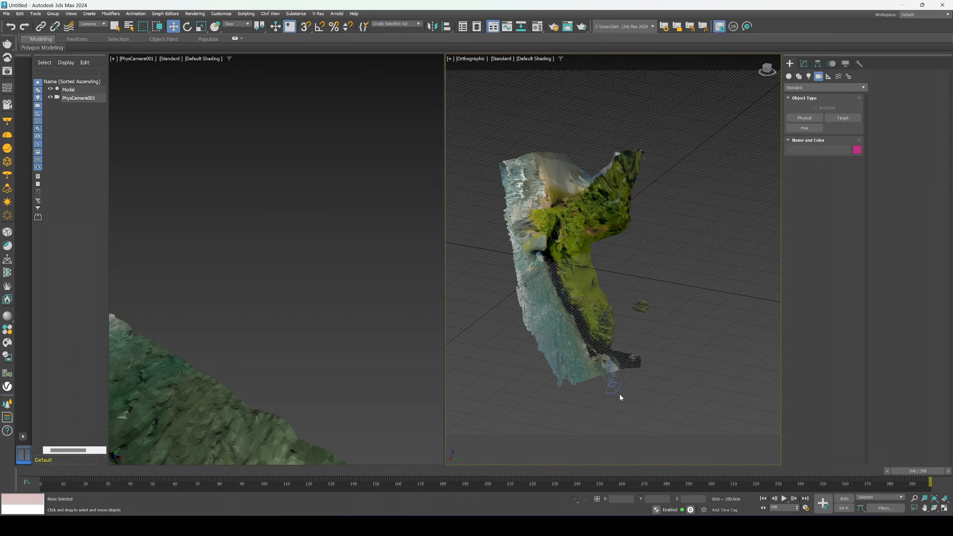
{"action": "left_click_drag", "start_coordinate": [908, 471], "coordinate": [34, 354]}
{"action": "key", "text": "w"}
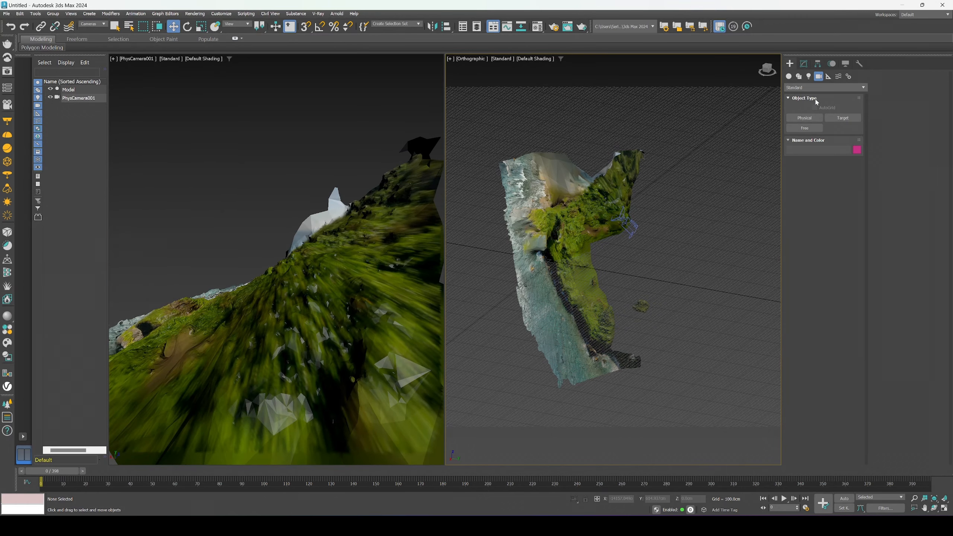
Step: Set the selection filter to All and create a Point helper beside the terrain, displayed as a box and enlarged to about 1960 cm
{"action": "left_click", "coordinate": [828, 76]}
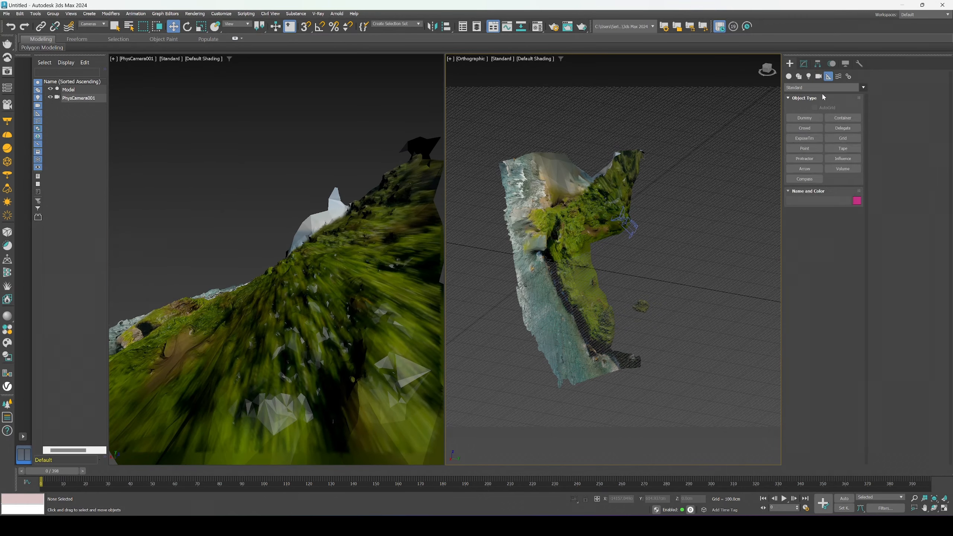
{"action": "left_click", "coordinate": [804, 148]}
{"action": "left_click", "coordinate": [93, 24]}
{"action": "left_click", "coordinate": [88, 30]}
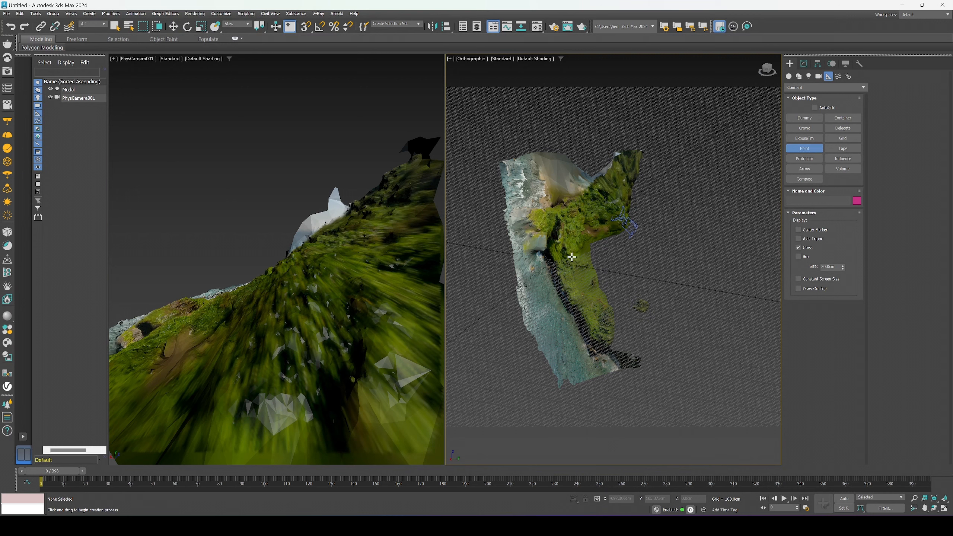
{"action": "left_click", "coordinate": [648, 280]}
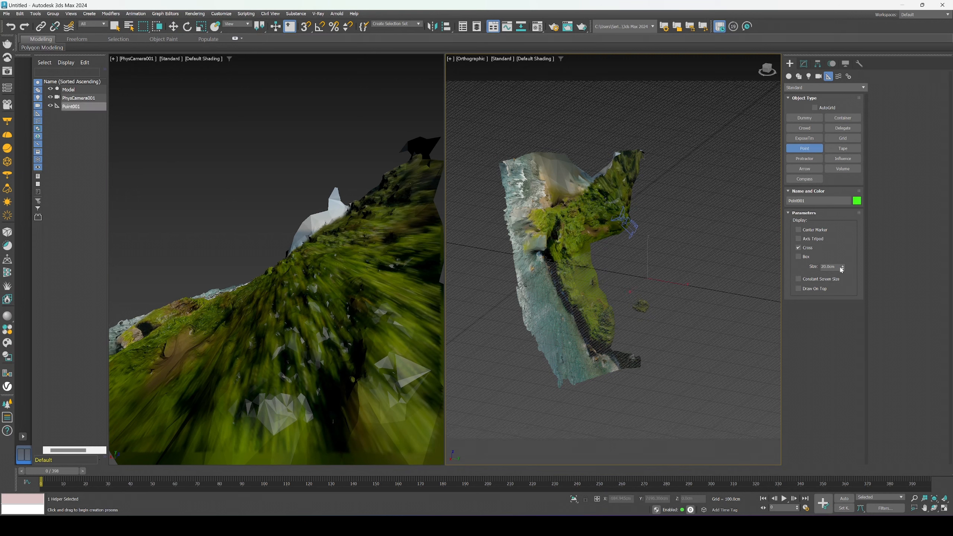
{"action": "left_click_drag", "start_coordinate": [843, 268], "coordinate": [812, 34]}
{"action": "left_click", "coordinate": [798, 257]}
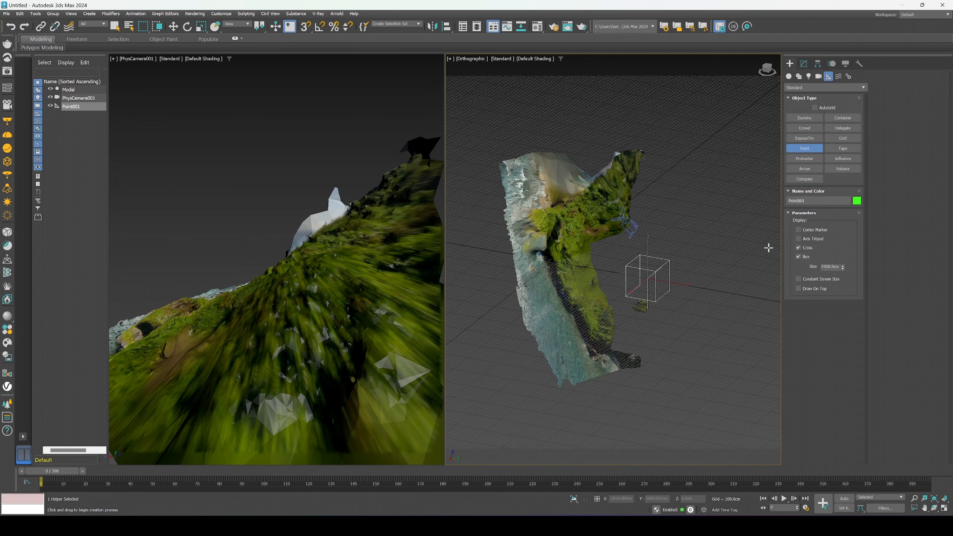
{"action": "right_click", "coordinate": [706, 225]}
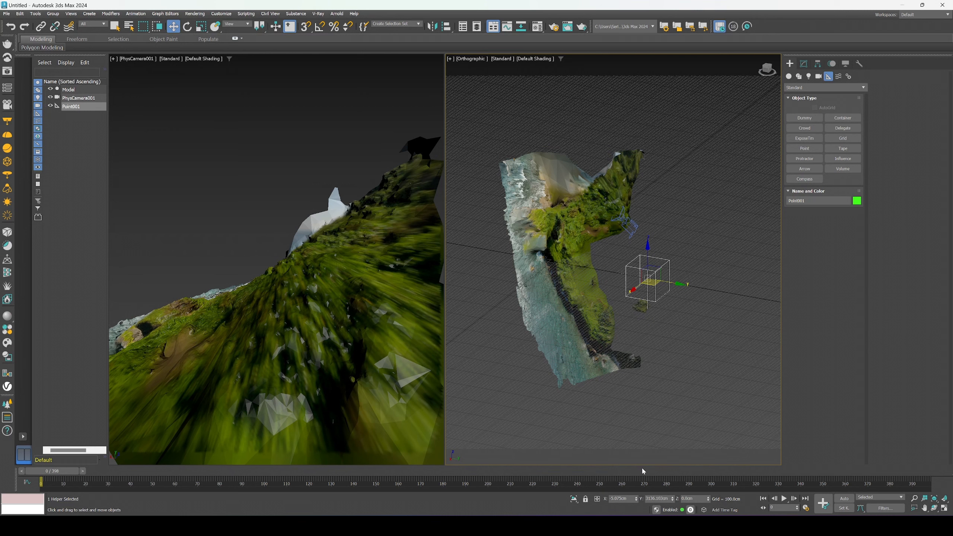
Step: Place the Point helper at the world origin with X, Y and Z set to 0
{"action": "double_click", "coordinate": [631, 499]}
{"action": "type", "text": "0"}
{"action": "key", "text": "Tab"}
{"action": "type", "text": "0"}
{"action": "key", "text": "Tab"}
{"action": "type", "text": "0"}
{"action": "key", "text": "Return"}
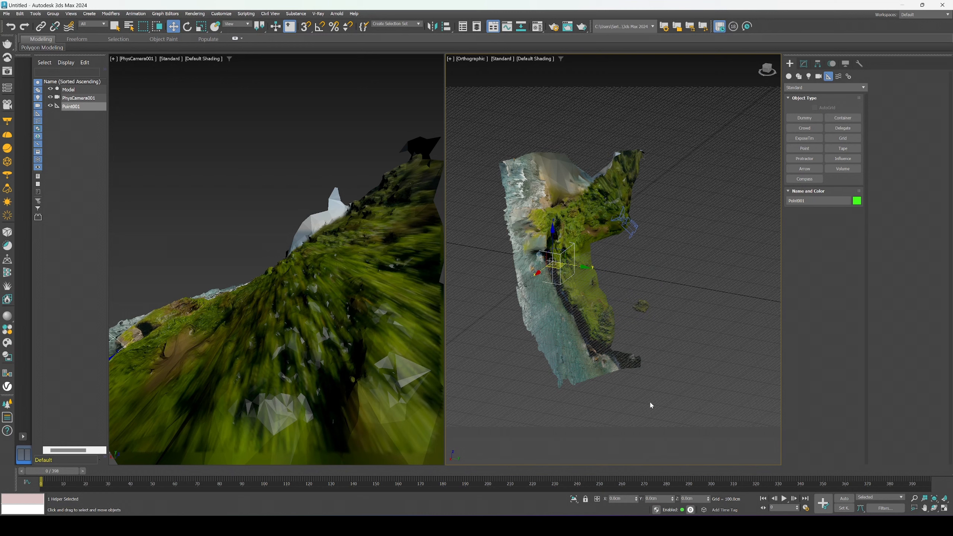
Step: Link the terrain model and the Physical camera to the Point helper as its children
{"action": "left_click_drag", "start_coordinate": [489, 145], "coordinate": [650, 329]}
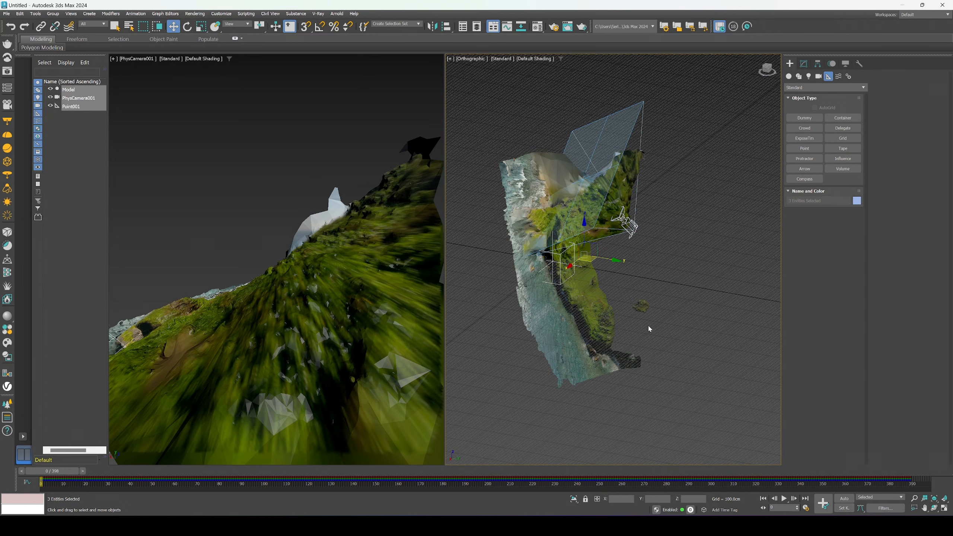
{"action": "left_click", "coordinate": [559, 259], "text": "alt"}
{"action": "left_click", "coordinate": [40, 27]}
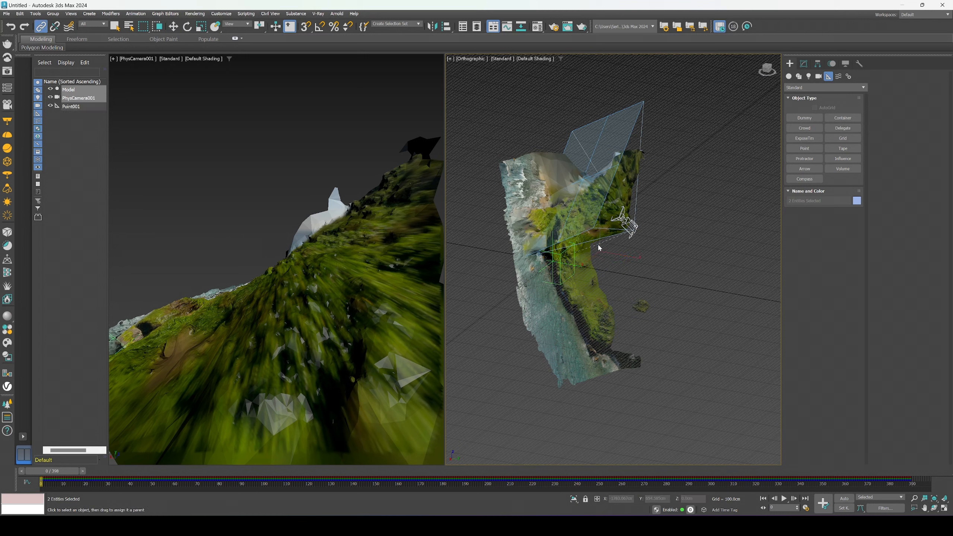
{"action": "left_click_drag", "start_coordinate": [578, 261], "coordinate": [578, 261]}
Step: Rotate the Point helper about 69 degrees around X to level the terrain and its camera
{"action": "left_click", "coordinate": [578, 261]}
{"action": "left_click", "coordinate": [187, 26]}
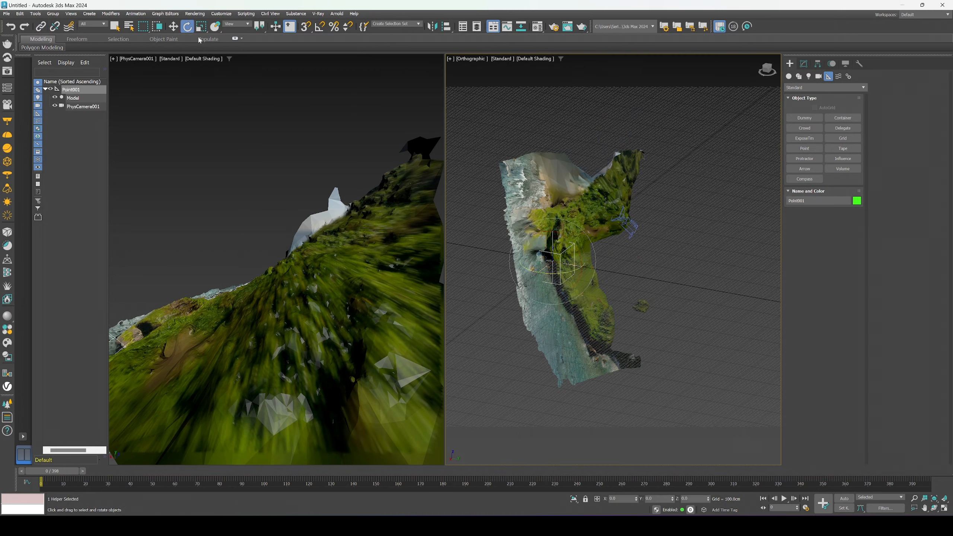
{"action": "left_click_drag", "start_coordinate": [579, 253], "coordinate": [559, 220]}
Step: Raise the Point helper about 273 cm in the Right view to bring the water surface to the grid's ground line
{"action": "left_click", "coordinate": [766, 71]}
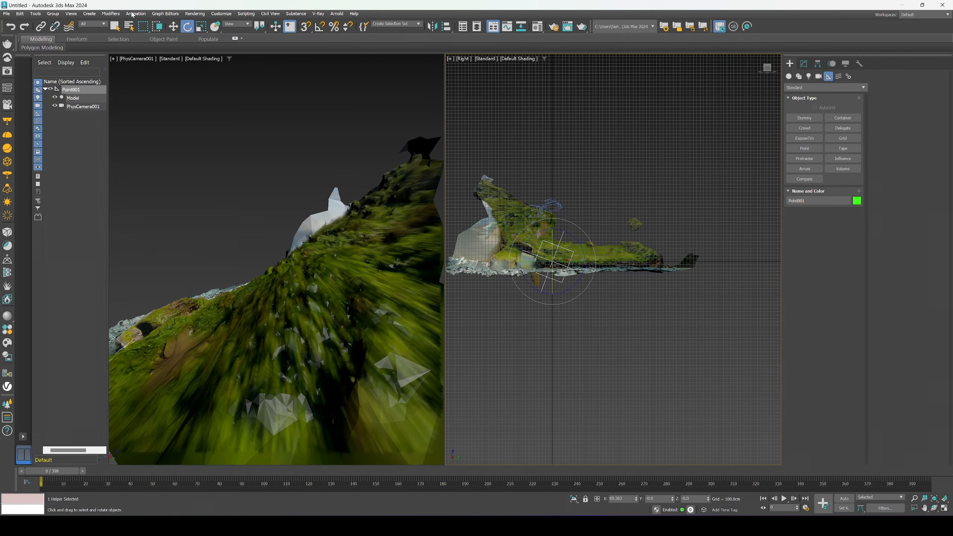
{"action": "left_click", "coordinate": [174, 27]}
{"action": "mouse_move", "coordinate": [553, 238]}
{"action": "left_mouse_down"}
{"action": "mouse_move", "coordinate": [549, 215]}
{"action": "mouse_move", "coordinate": [547, 228]}
{"action": "left_mouse_up"}
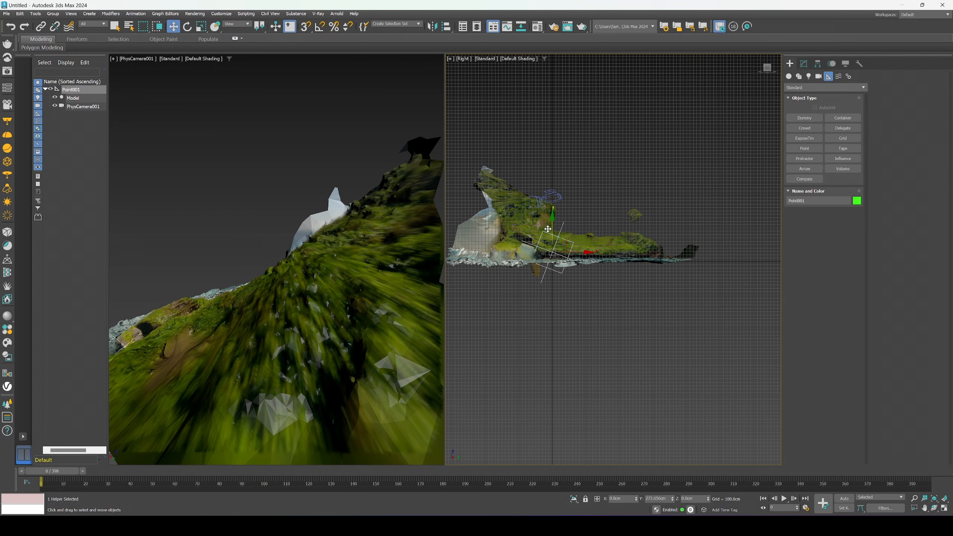
Step: Switch the maximized view to Perspective and examine the leveled terrain and water surface
{"action": "left_click_drag", "start_coordinate": [767, 71], "coordinate": [580, 215]}
{"action": "scroll", "coordinate": [558, 244], "scroll_direction": "up", "scroll_amount": 5}
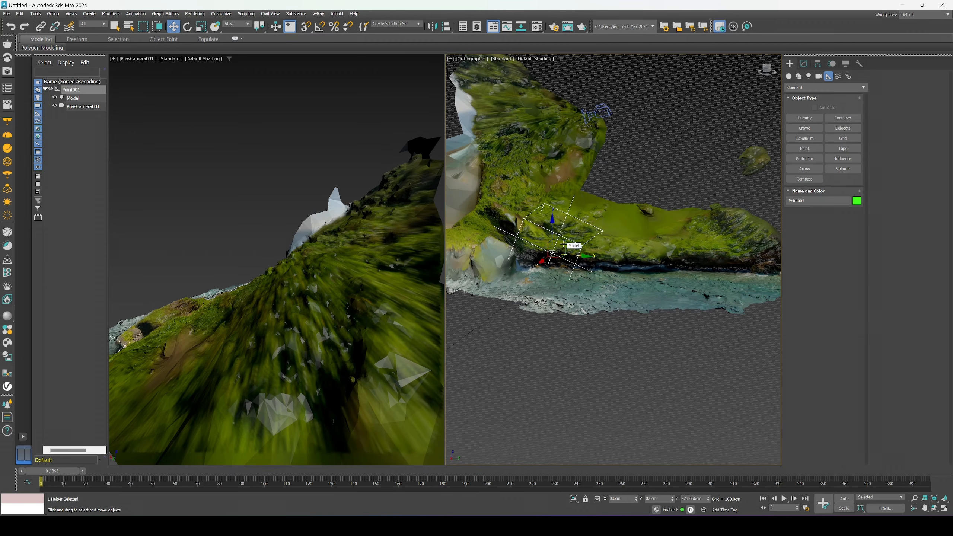
{"action": "key", "text": "alt+w"}
{"action": "middle_click_drag", "start_coordinate": [570, 247], "coordinate": [570, 227], "text": "alt"}
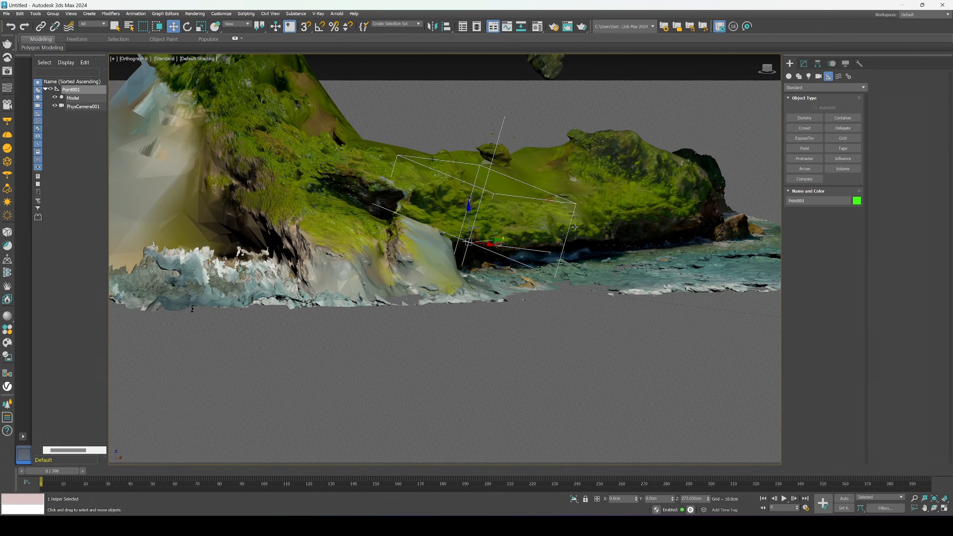
{"action": "left_click", "coordinate": [141, 60]}
{"action": "left_click", "coordinate": [150, 87]}
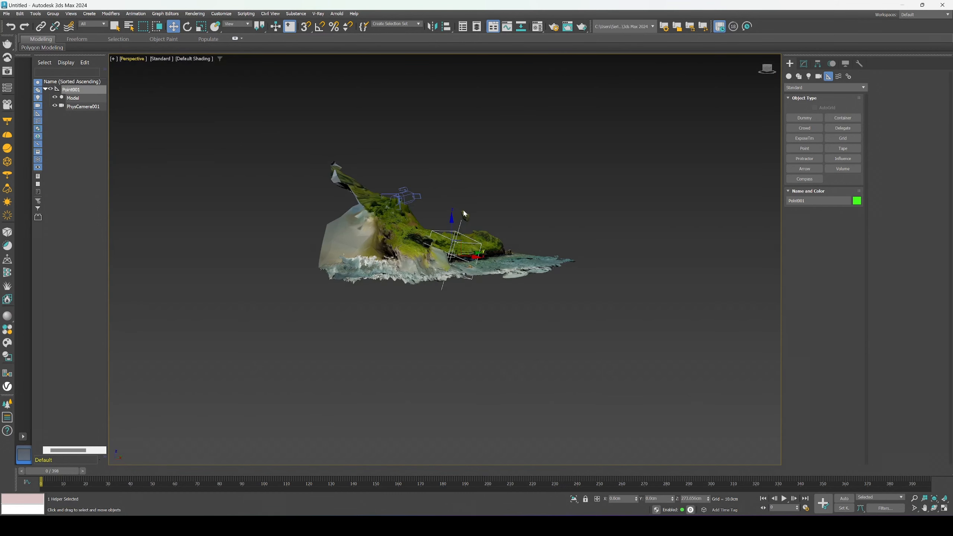
{"action": "scroll", "coordinate": [428, 246], "scroll_direction": "up", "scroll_amount": 4}
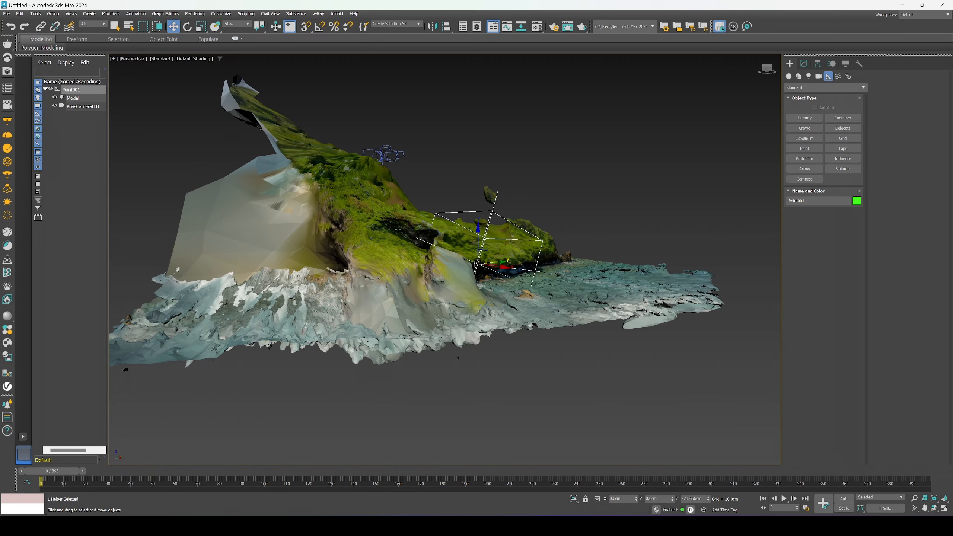
{"action": "middle_click_drag", "start_coordinate": [422, 245], "coordinate": [431, 258], "text": "alt"}
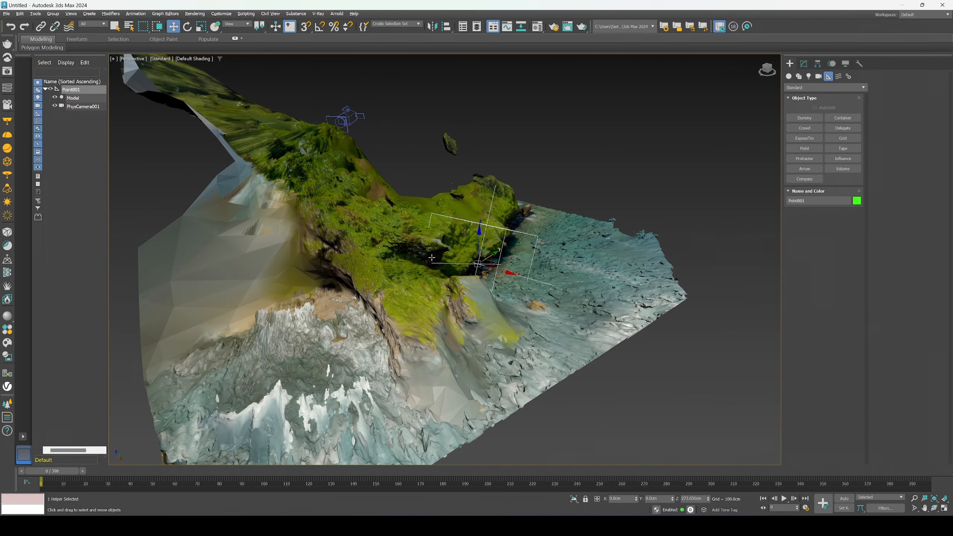
Step: Add an Edit Poly modifier to the terrain model
{"action": "left_click", "coordinate": [699, 136]}
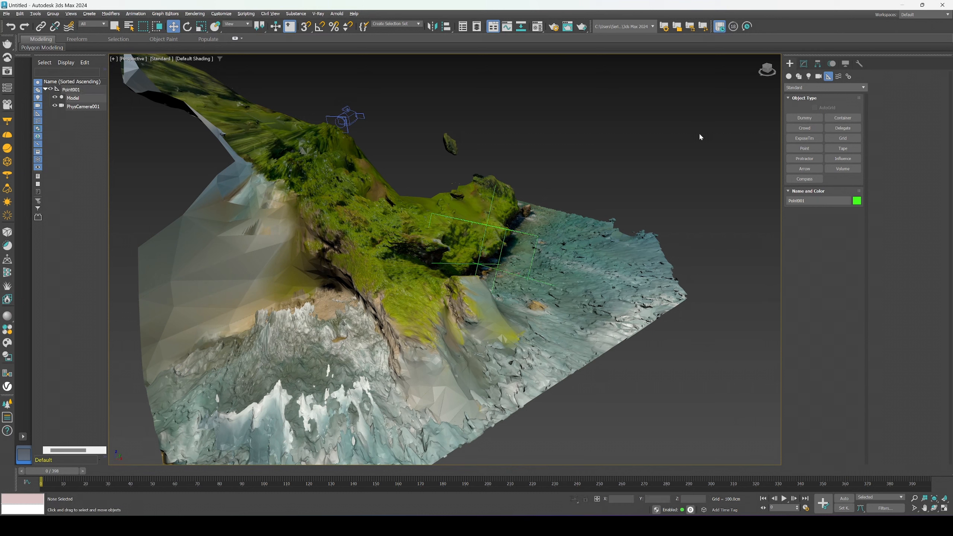
{"action": "left_click", "coordinate": [586, 232]}
{"action": "left_click", "coordinate": [803, 63]}
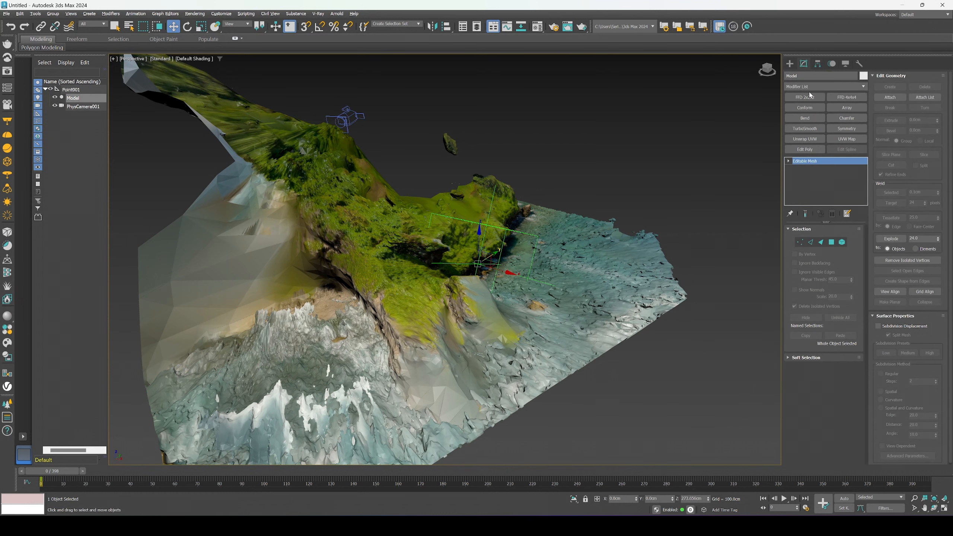
{"action": "left_click", "coordinate": [835, 86]}
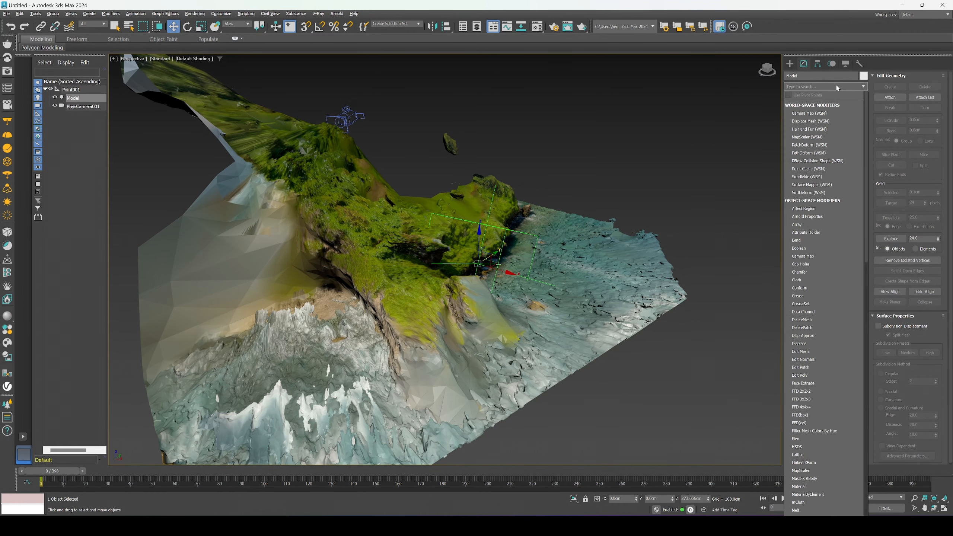
{"action": "type", "text": "ed"}
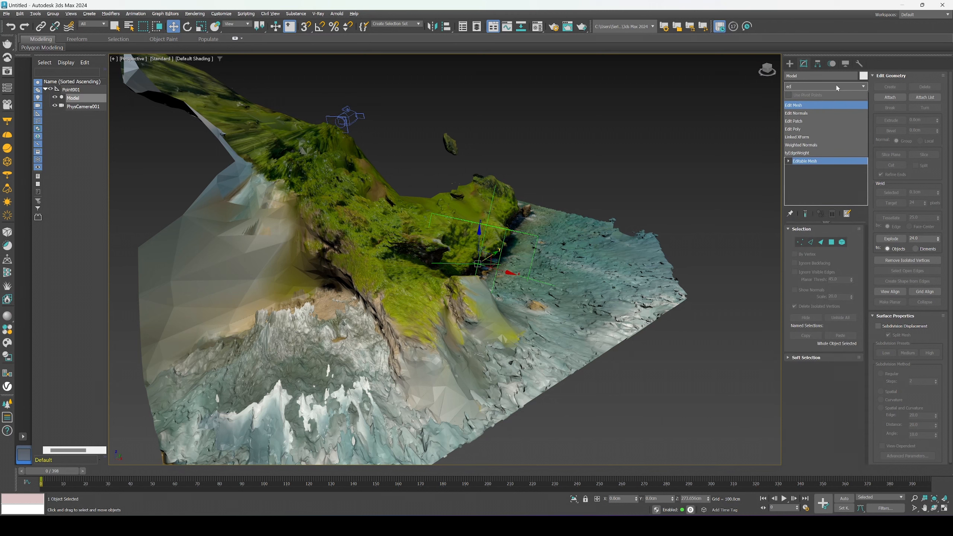
{"action": "left_click", "coordinate": [819, 129]}
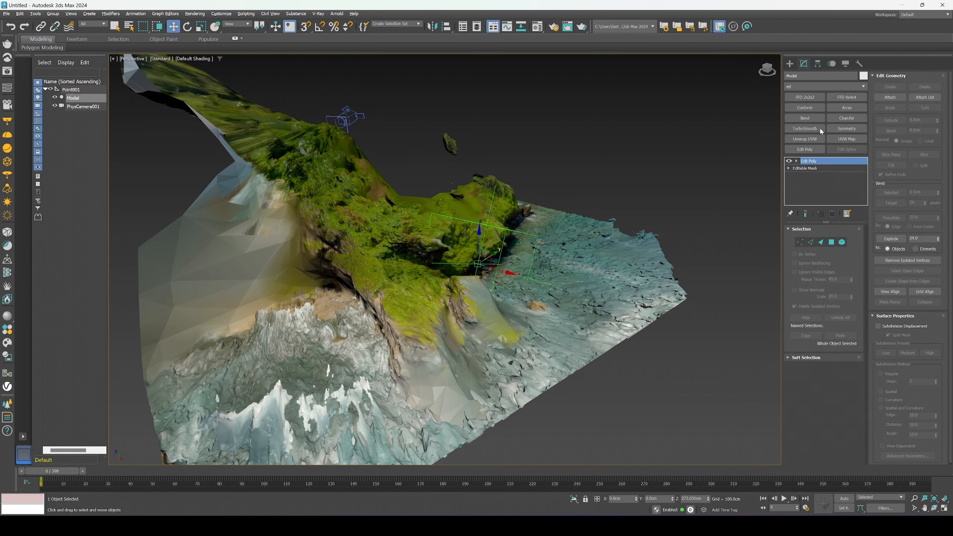
Step: Select the main terrain element, invert the selection and delete all the stray loose fragments
{"action": "left_click", "coordinate": [842, 301]}
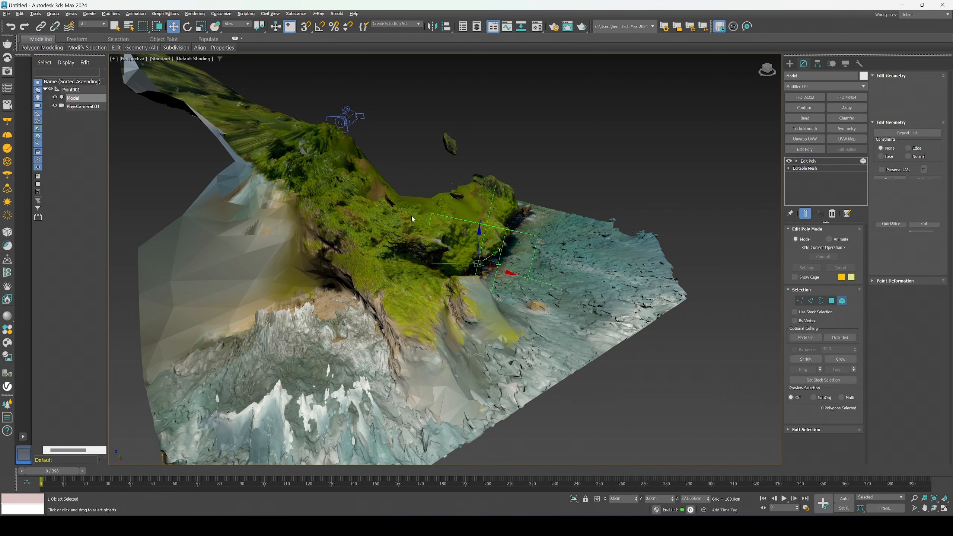
{"action": "left_click", "coordinate": [407, 225]}
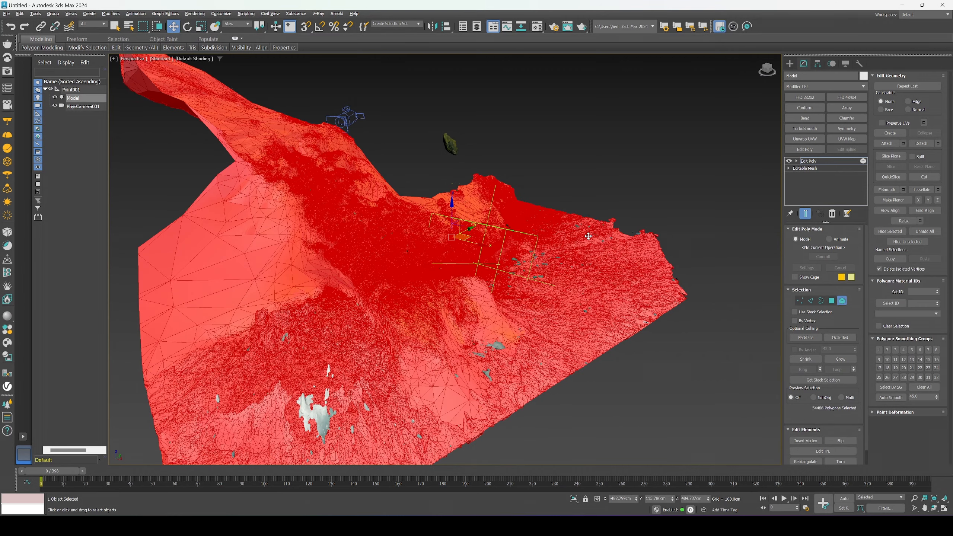
{"action": "middle_click_drag", "start_coordinate": [558, 248], "coordinate": [589, 231]}
{"action": "key", "text": "Delete"}
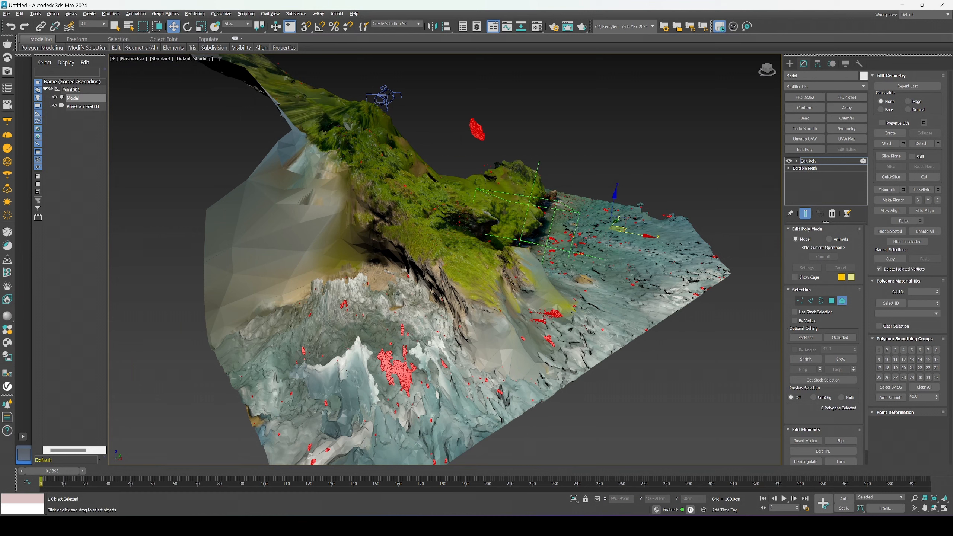
{"action": "left_click", "coordinate": [842, 301]}
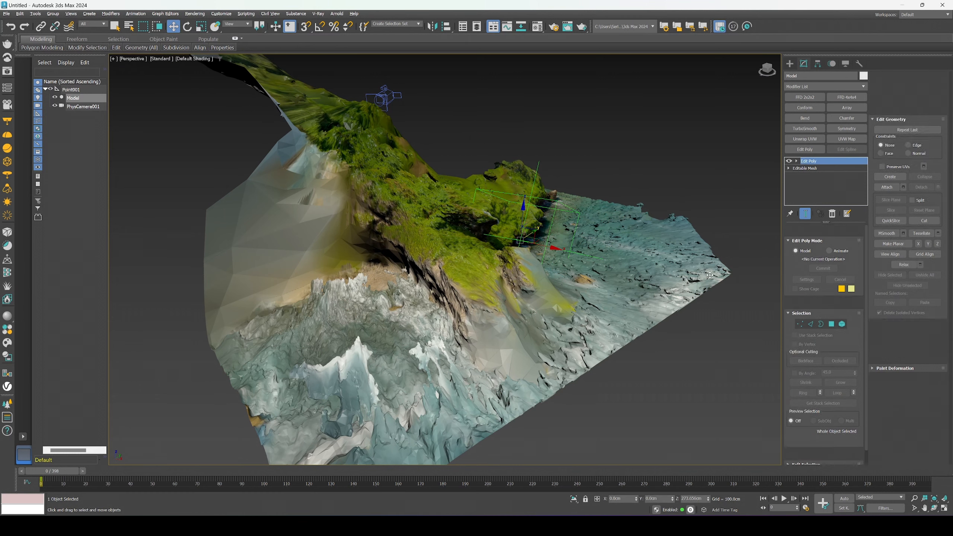
Step: Create a tyFlow object in the empty area beside the cliff
{"action": "middle_click_drag", "start_coordinate": [503, 242], "coordinate": [480, 250], "text": "alt"}
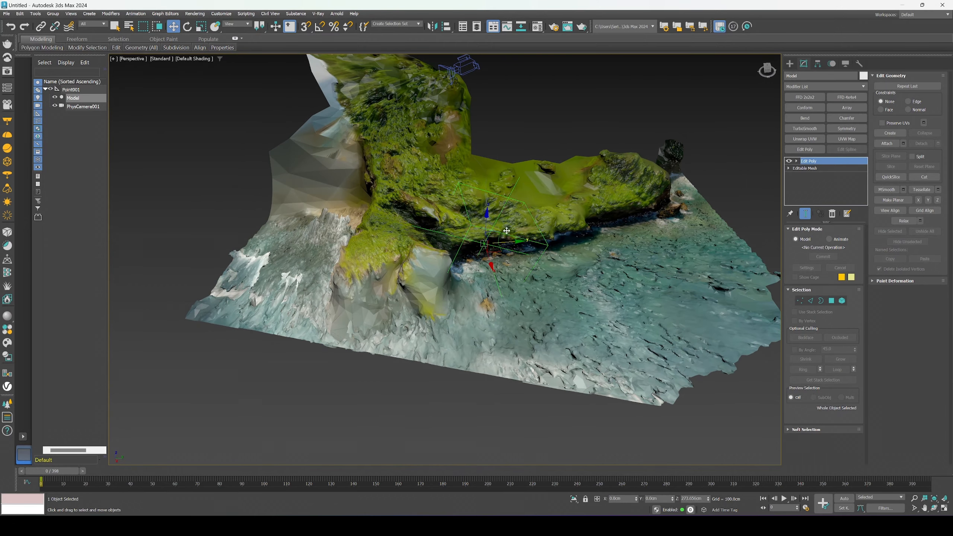
{"action": "middle_click_drag", "start_coordinate": [562, 174], "coordinate": [393, 213], "text": "alt"}
{"action": "left_click", "coordinate": [556, 250]}
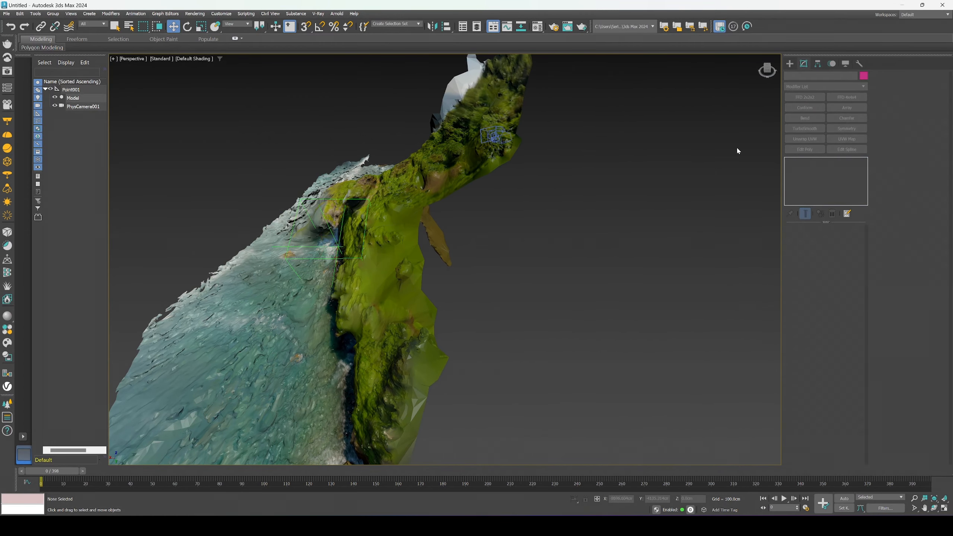
{"action": "left_click", "coordinate": [789, 64]}
{"action": "left_click", "coordinate": [788, 77]}
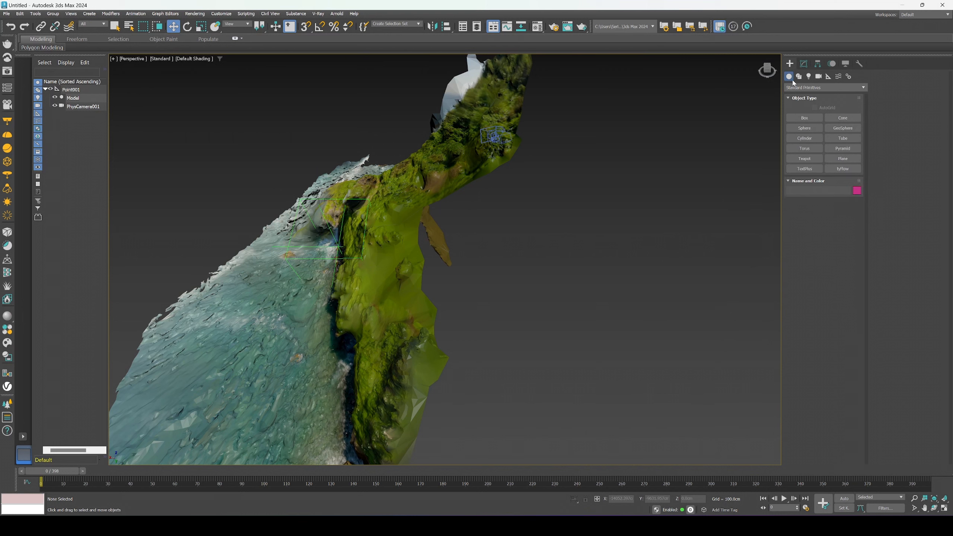
{"action": "left_click", "coordinate": [844, 169]}
{"action": "left_click_drag", "start_coordinate": [608, 270], "coordinate": [676, 310]}
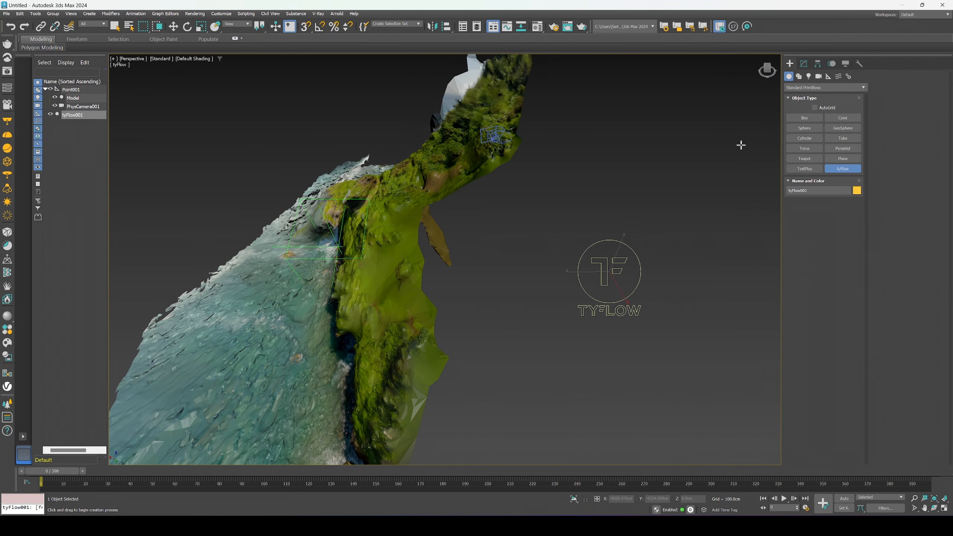
Step: Open the tyFlow editor and create an event with a Birth operator that ends at frame 50
{"action": "left_click", "coordinate": [802, 65]}
{"action": "left_click", "coordinate": [831, 244]}
{"action": "left_click_drag", "start_coordinate": [728, 228], "coordinate": [453, 196]}
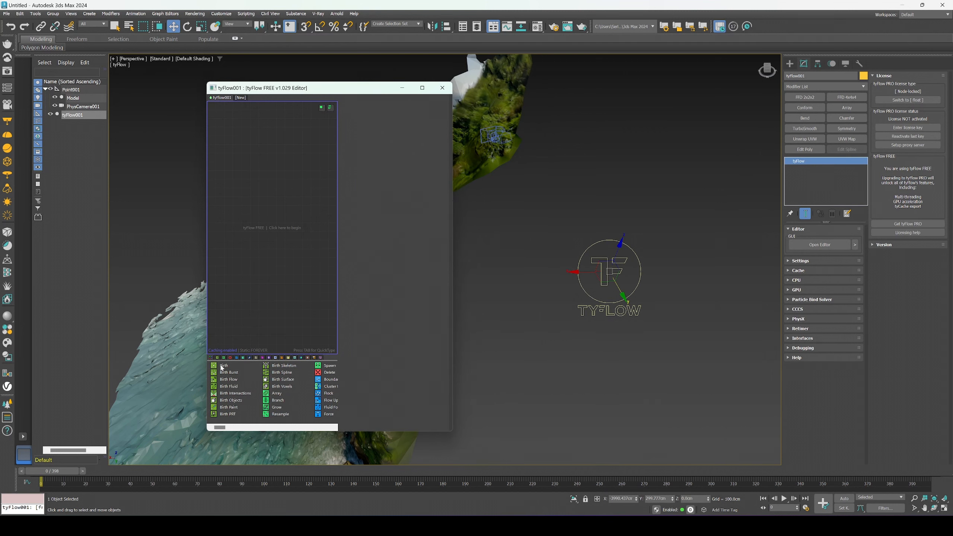
{"action": "left_click_drag", "start_coordinate": [222, 368], "coordinate": [227, 354]}
{"action": "left_click_drag", "start_coordinate": [258, 205], "coordinate": [255, 186]}
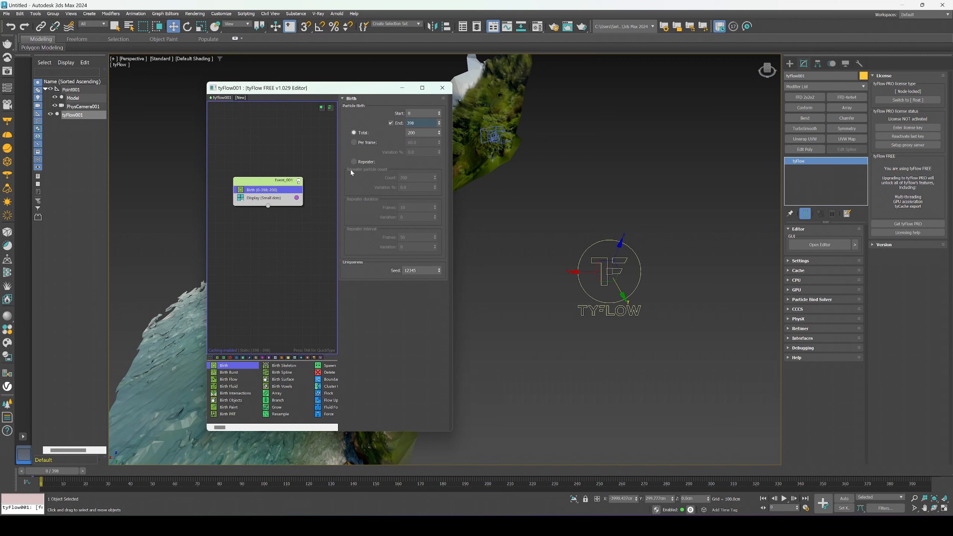
{"action": "left_click", "coordinate": [439, 122]}
Step: Create a rectangular tyIcon helper next to the tyFlow object
{"action": "left_click", "coordinate": [790, 63]}
{"action": "left_click", "coordinate": [828, 76]}
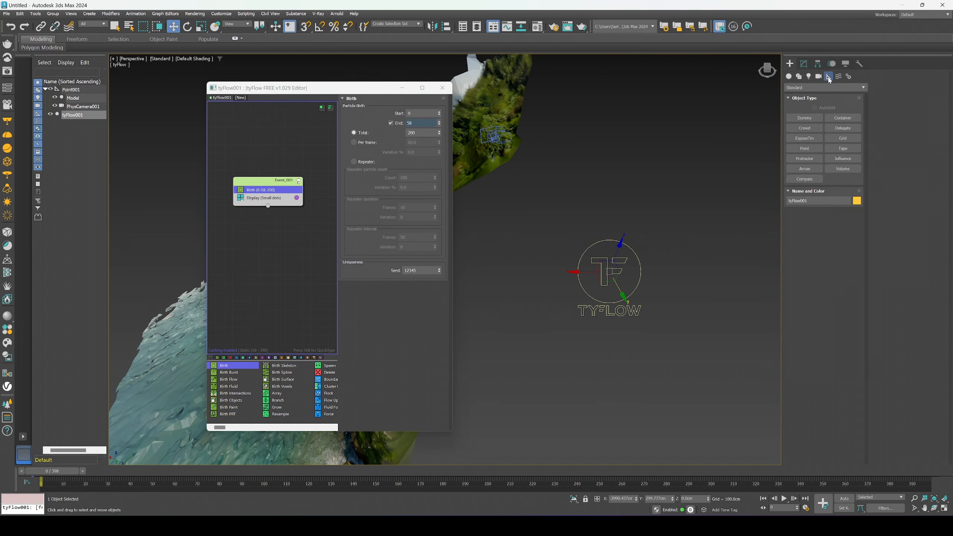
{"action": "left_click", "coordinate": [819, 88]}
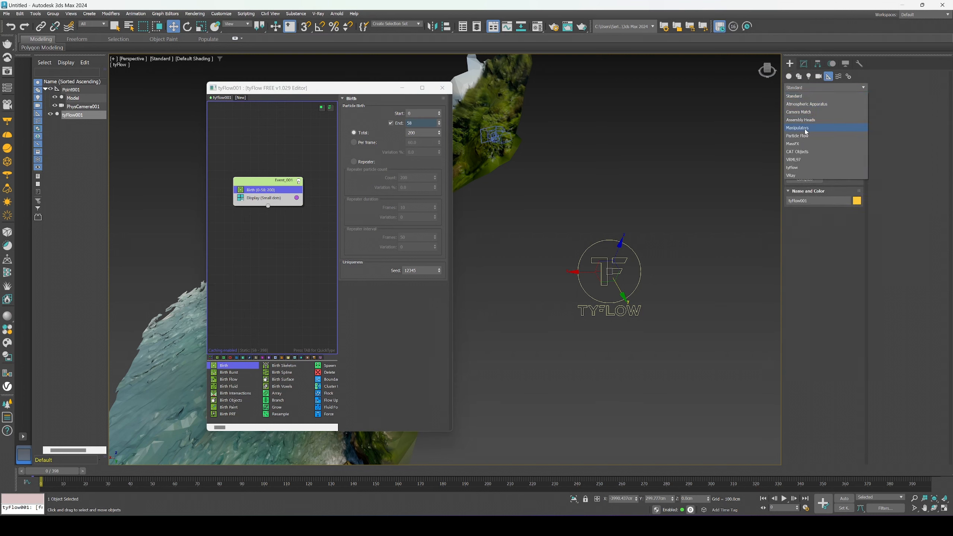
{"action": "left_click", "coordinate": [800, 167]}
{"action": "left_click", "coordinate": [804, 138]}
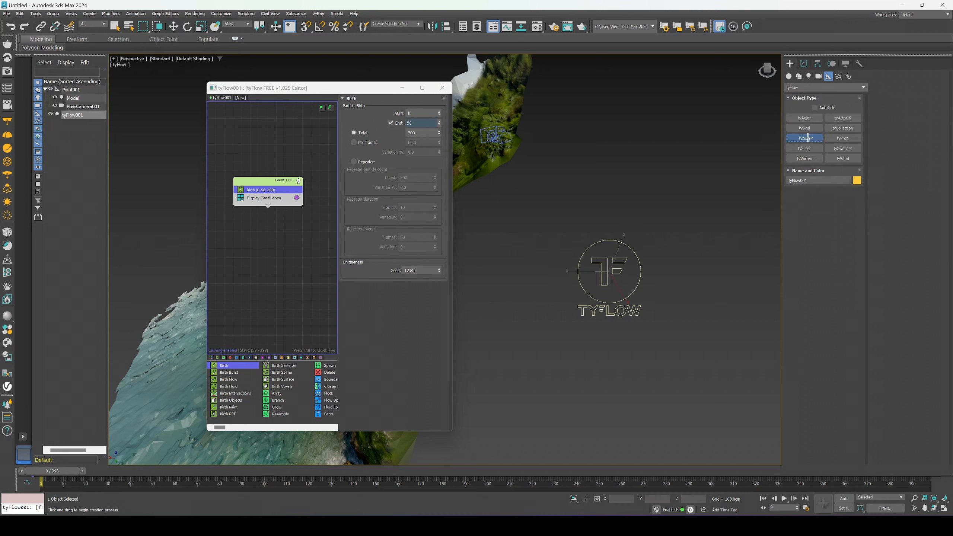
{"action": "left_click_drag", "start_coordinate": [656, 292], "coordinate": [796, 348]}
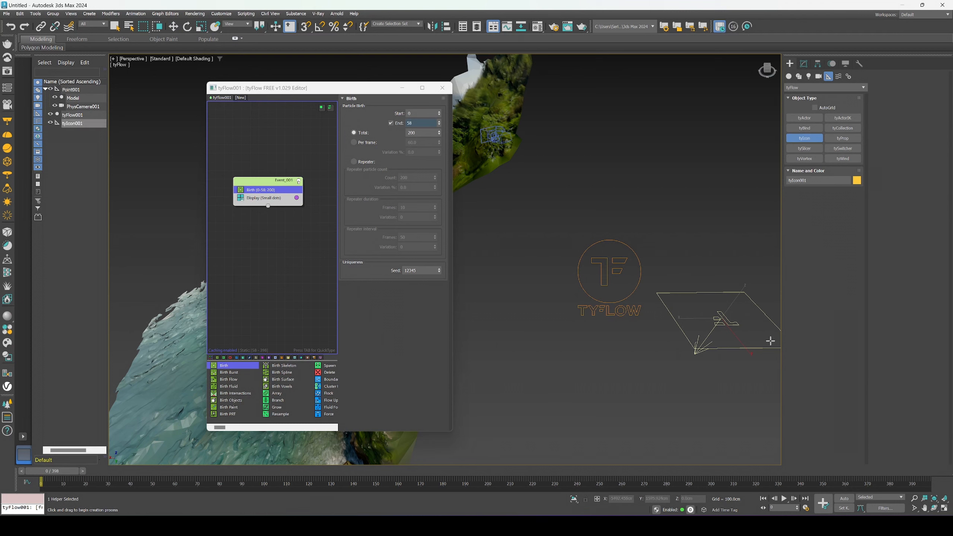
Step: Rotate the tyIcon 180 degrees around X so its arrow points upward, with angle snapping enabled
{"action": "middle_click_drag", "start_coordinate": [678, 314], "coordinate": [614, 313], "text": "alt"}
{"action": "key", "text": "e"}
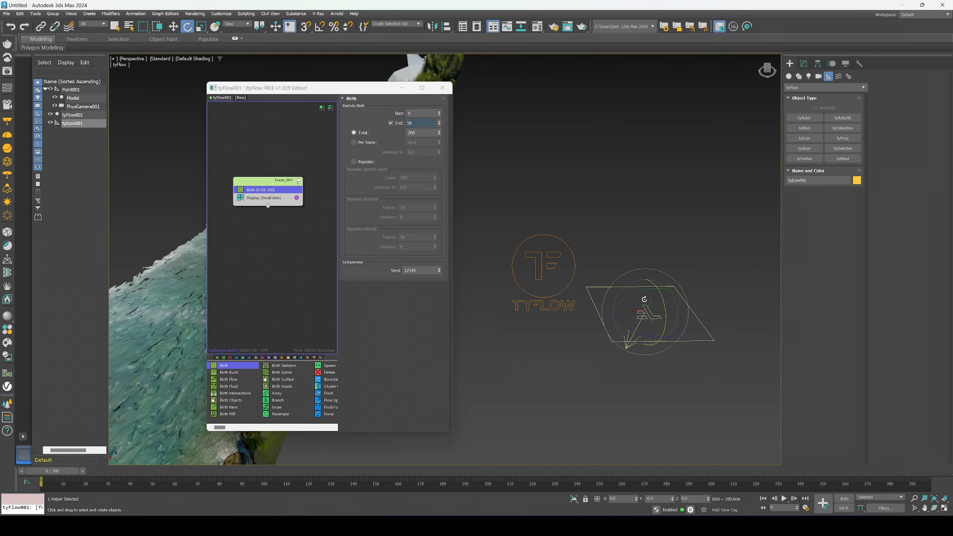
{"action": "left_click_drag", "start_coordinate": [660, 295], "coordinate": [668, 339]}
{"action": "key", "text": "a"}
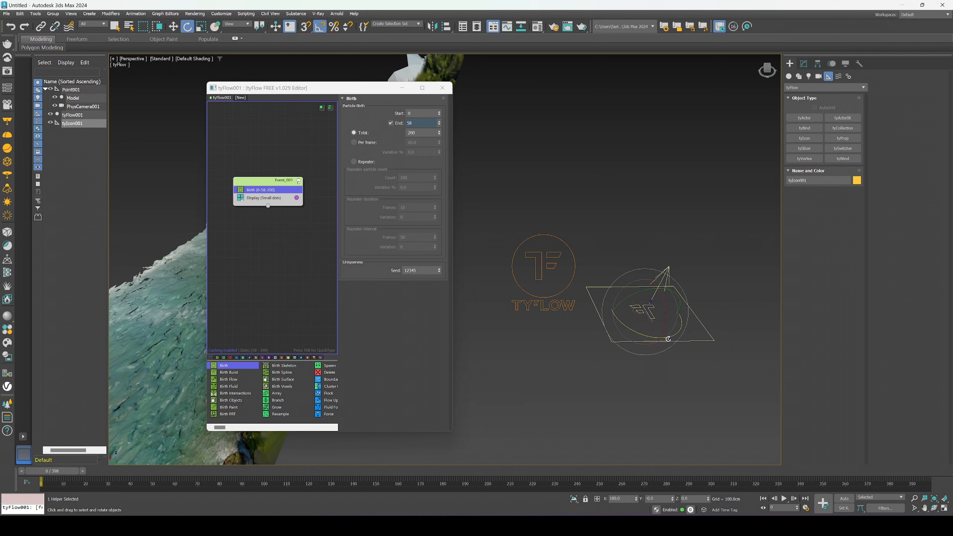
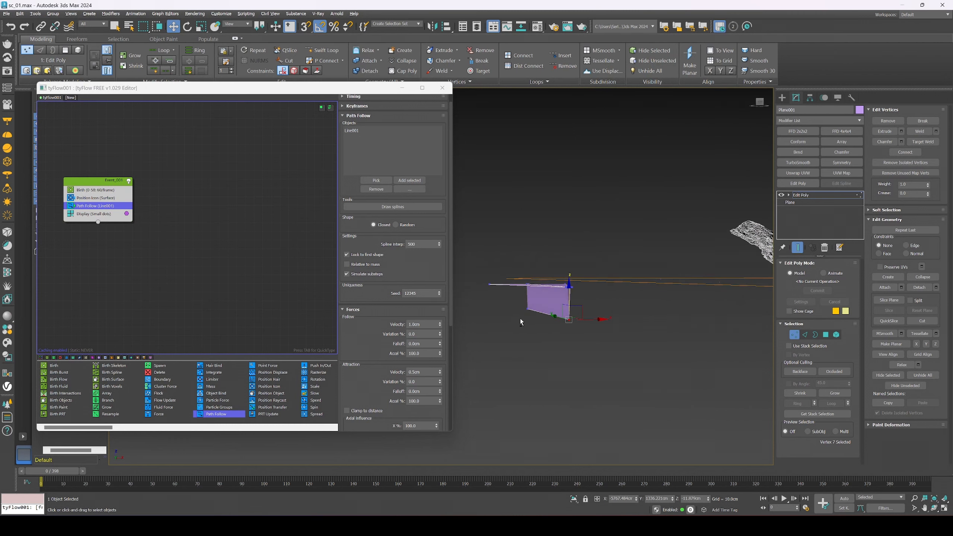
Step: Raise the lower front vertex of the paper plane's keel to the wing line and leave vertex editing
{"action": "left_click_drag", "start_coordinate": [569, 295], "coordinate": [566, 264]}
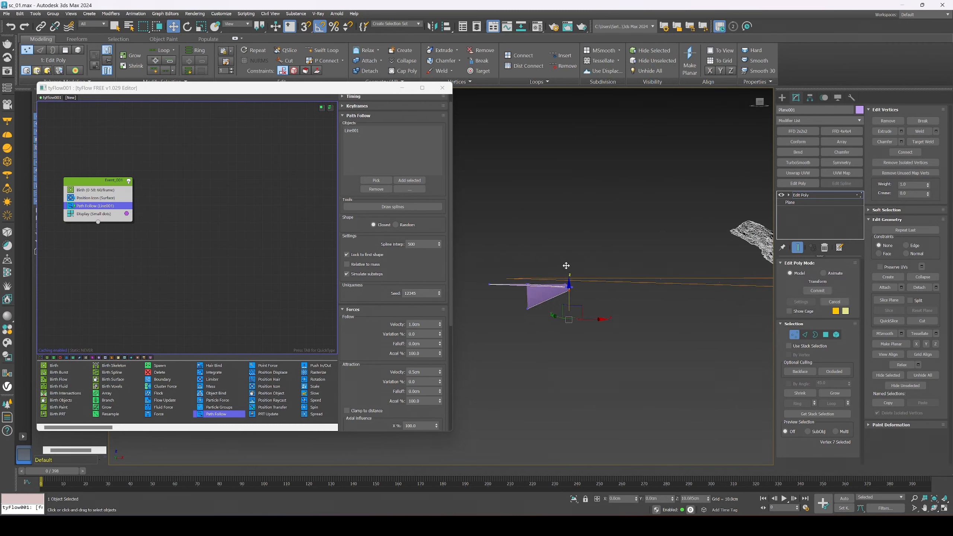
{"action": "middle_click_drag", "start_coordinate": [566, 265], "coordinate": [646, 296], "text": "alt"}
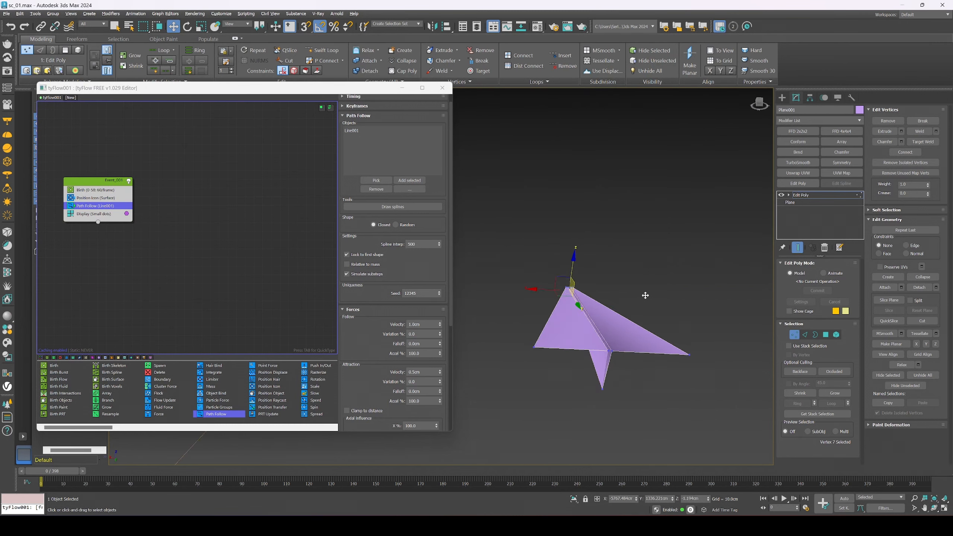
{"action": "key", "text": "1"}
{"action": "middle_click_drag", "start_coordinate": [590, 312], "coordinate": [593, 316], "text": "alt"}
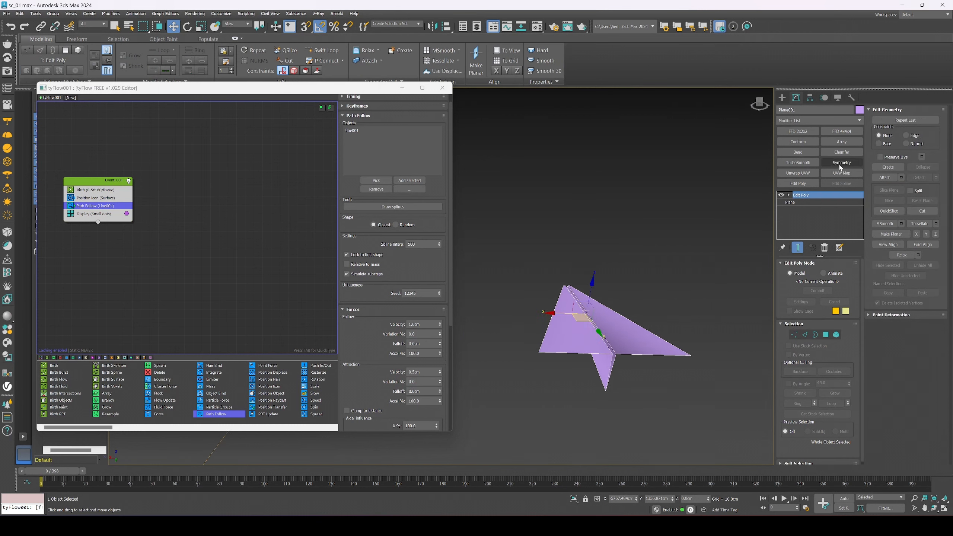
Step: Add a Smooth modifier to the paper plane to give it hard-edged folds
{"action": "left_click", "coordinate": [835, 120]}
{"action": "type", "text": "smoot"}
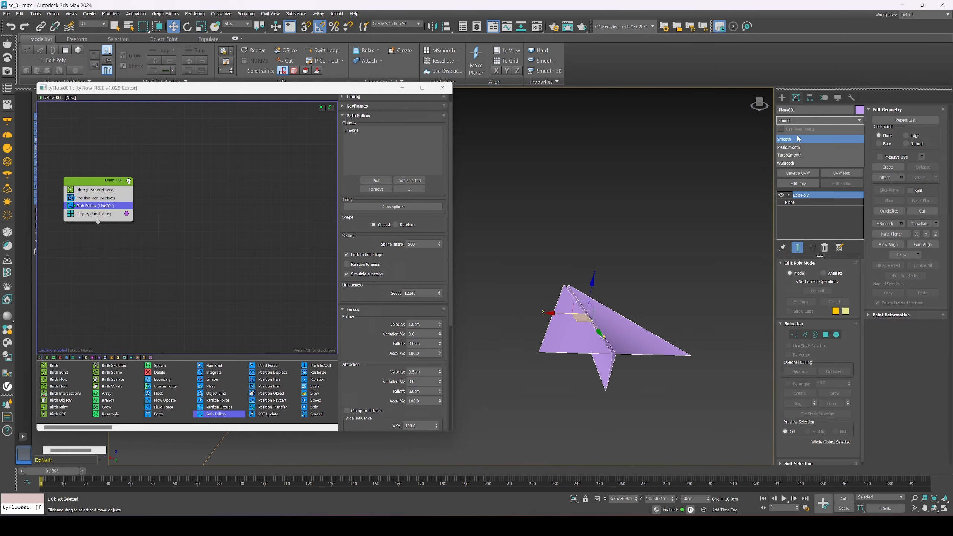
{"action": "left_click", "coordinate": [798, 139]}
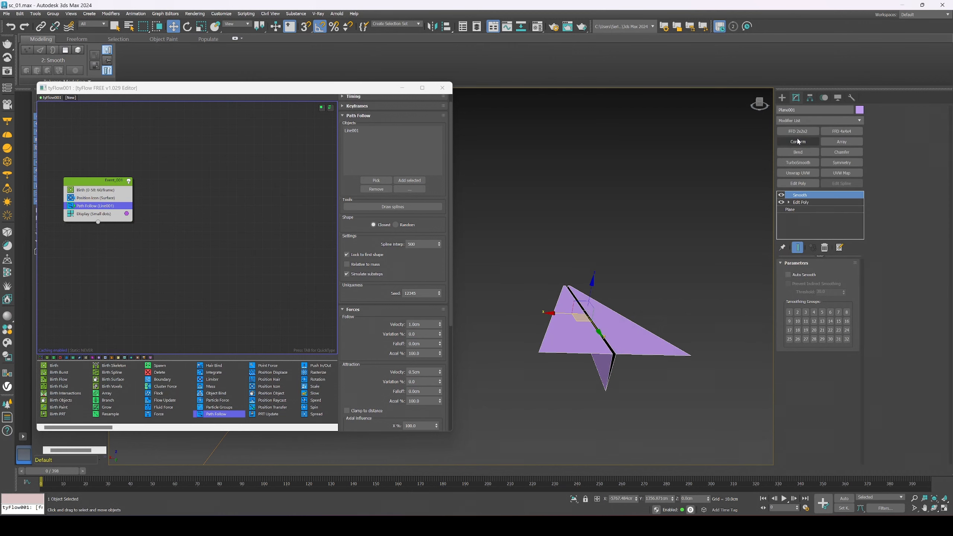
Step: Select the tyFlow object and add a Shape operator between Path Follow and Display in its event
{"action": "middle_click_drag", "start_coordinate": [592, 322], "coordinate": [584, 382], "text": "alt"}
{"action": "scroll", "coordinate": [592, 320], "scroll_direction": "down", "scroll_amount": 4}
{"action": "left_click", "coordinate": [546, 301]}
{"action": "scroll", "coordinate": [559, 314], "scroll_direction": "down", "scroll_amount": 6}
{"action": "left_click", "coordinate": [511, 333]}
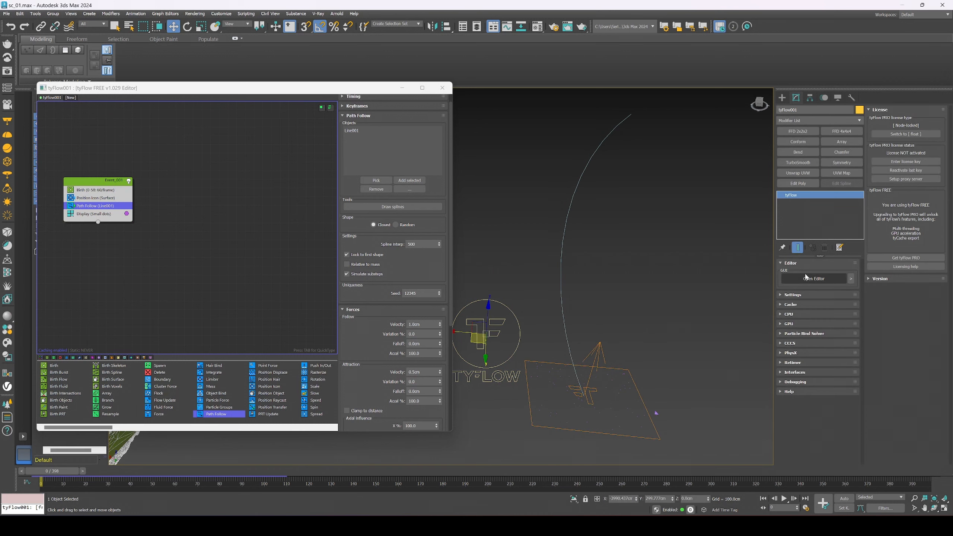
{"action": "left_click_drag", "start_coordinate": [106, 428], "coordinate": [185, 437]}
{"action": "left_click_drag", "start_coordinate": [159, 407], "coordinate": [138, 366]}
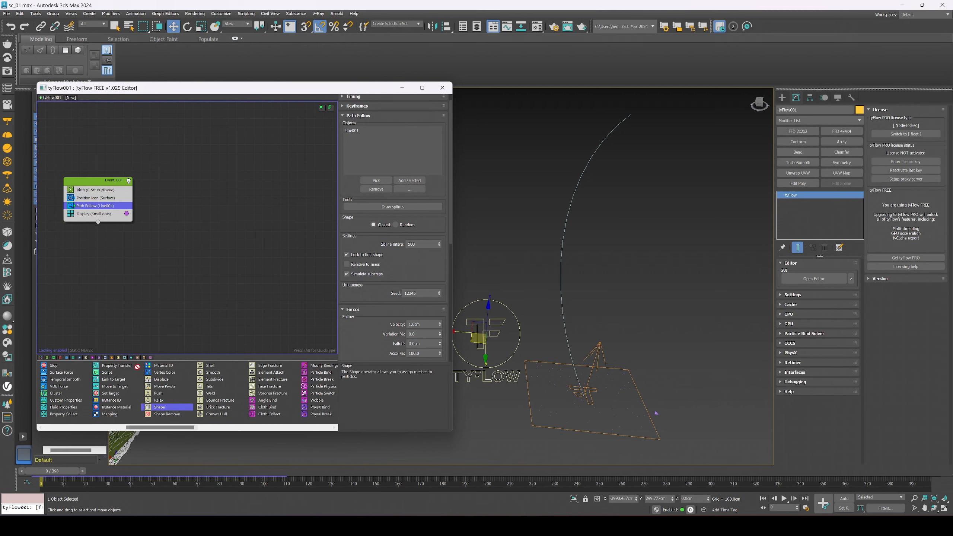
{"action": "left_click_drag", "start_coordinate": [83, 211], "coordinate": [83, 212]}
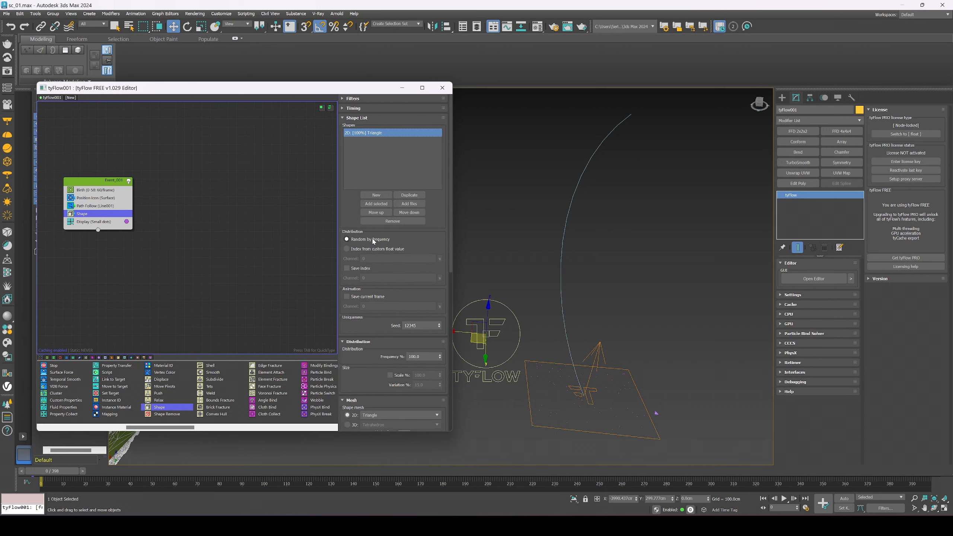
Step: Replace the default triangle in the Shape operator with the modelled paper plane Plane001
{"action": "left_click", "coordinate": [383, 222]}
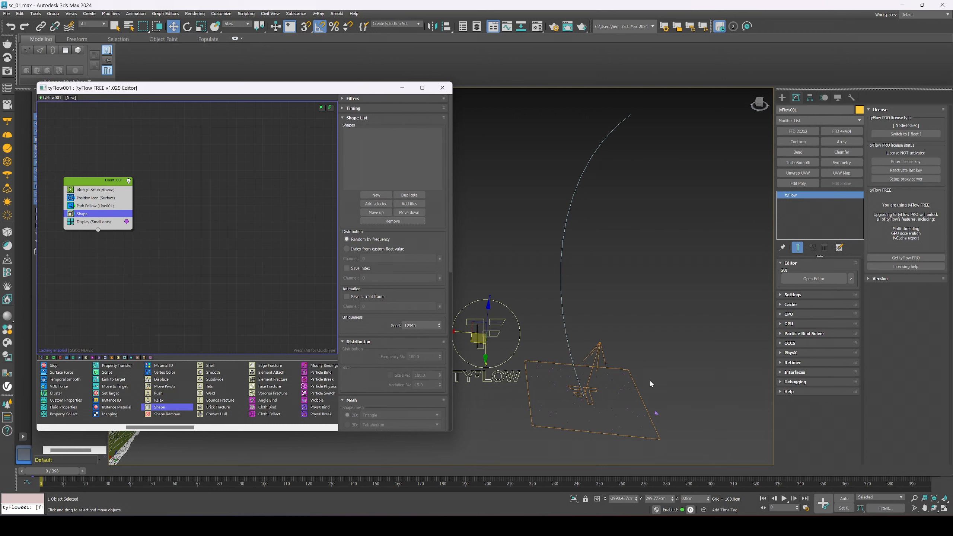
{"action": "left_click", "coordinate": [656, 416]}
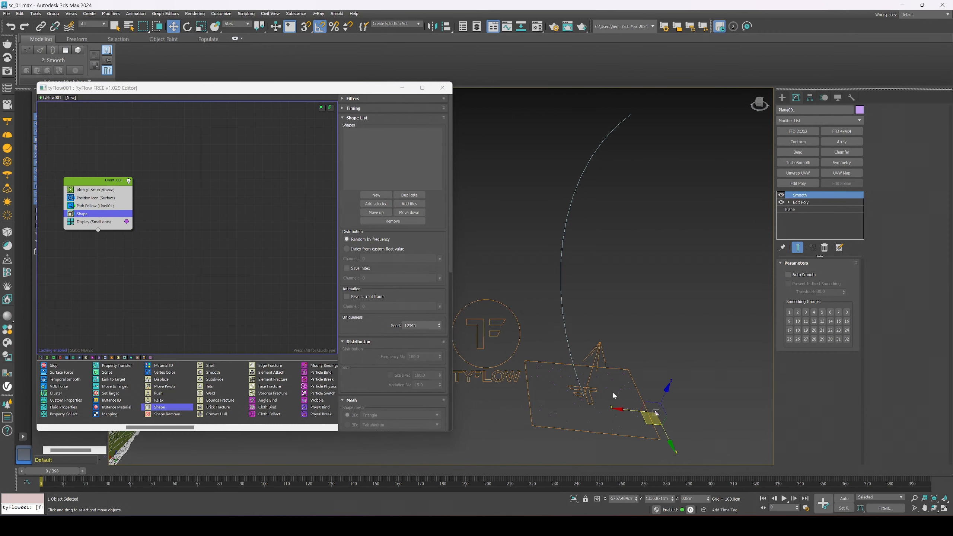
{"action": "left_click", "coordinate": [381, 204]}
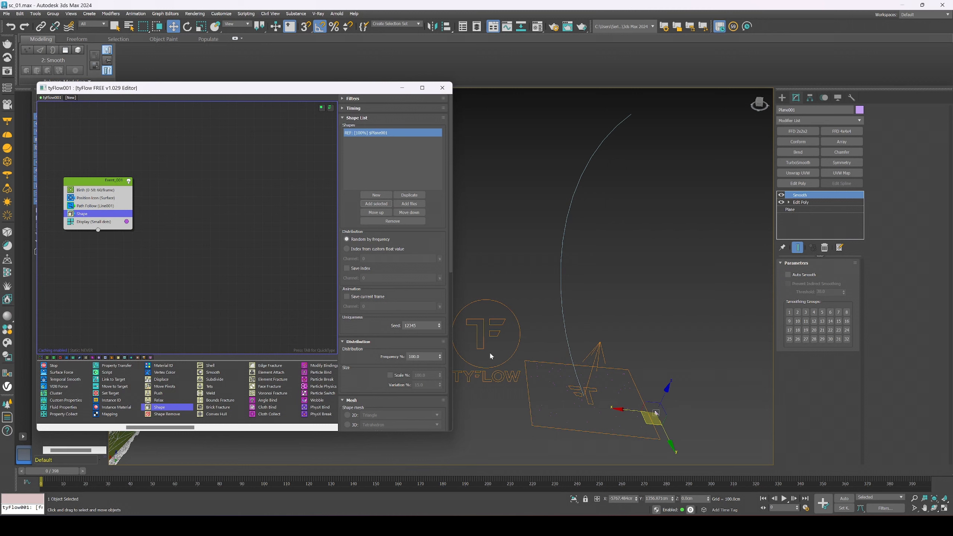
Step: Set the Display operator's display mode to Geometry and check the paper planes on the emitter
{"action": "middle_click_drag", "start_coordinate": [565, 388], "coordinate": [535, 363]}
{"action": "left_click", "coordinate": [112, 222]}
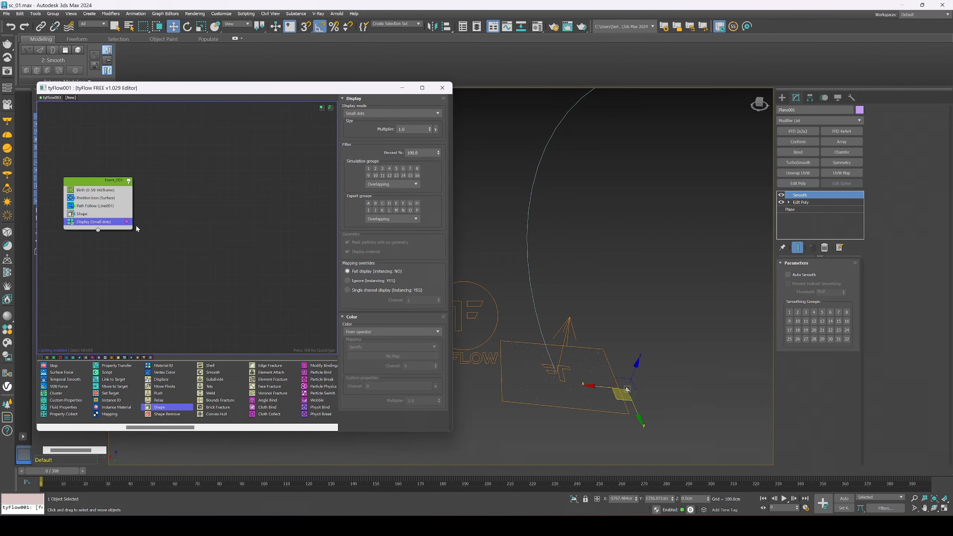
{"action": "left_click", "coordinate": [379, 113]}
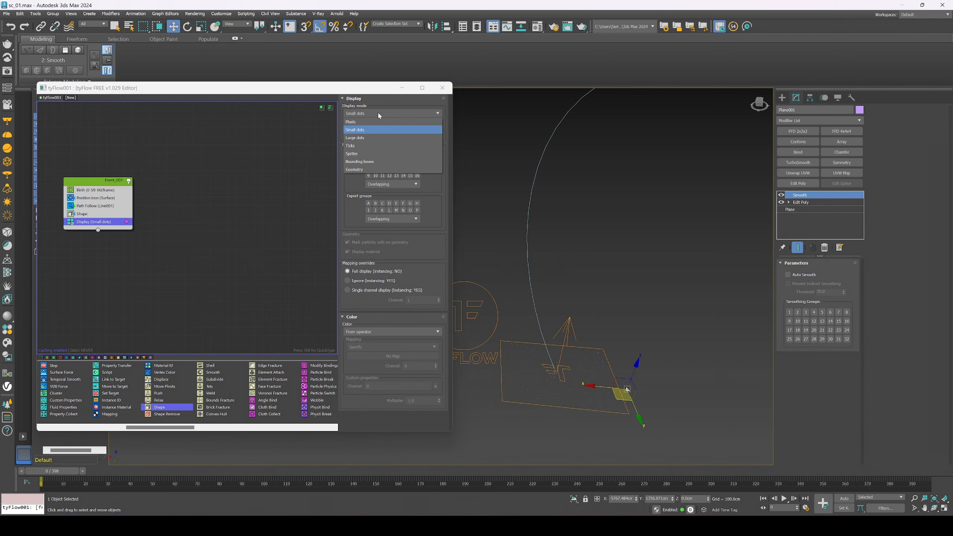
{"action": "left_click", "coordinate": [368, 170]}
{"action": "middle_click_drag", "start_coordinate": [557, 369], "coordinate": [568, 390], "text": "alt"}
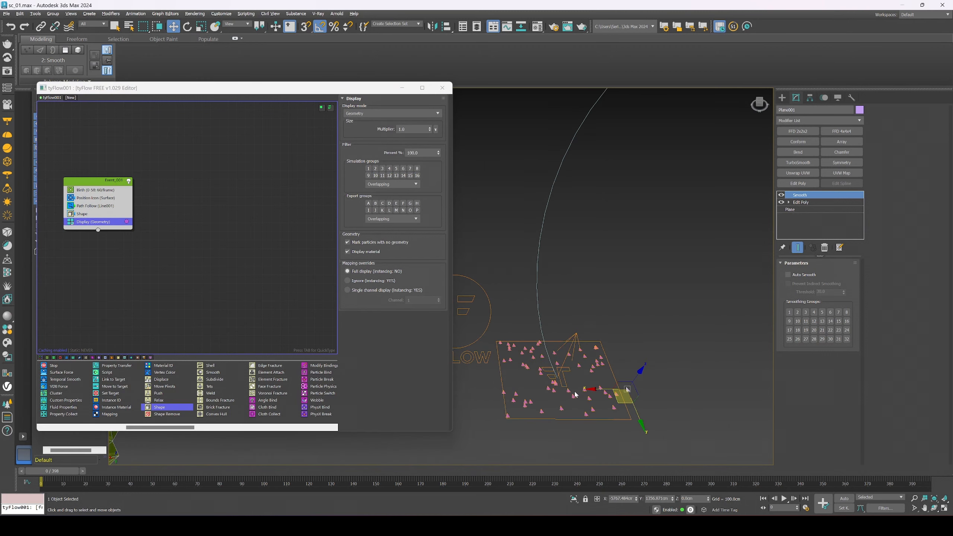
{"action": "mouse_move", "coordinate": [63, 473]}
{"action": "left_mouse_down"}
{"action": "mouse_move", "coordinate": [71, 470]}
{"action": "mouse_move", "coordinate": [63, 471]}
{"action": "left_mouse_up"}
{"action": "key", "text": "w"}
Step: Set the Birth operator to emit 15 particles per frame and scrub the first frames to check the density
{"action": "left_click", "coordinate": [88, 191]}
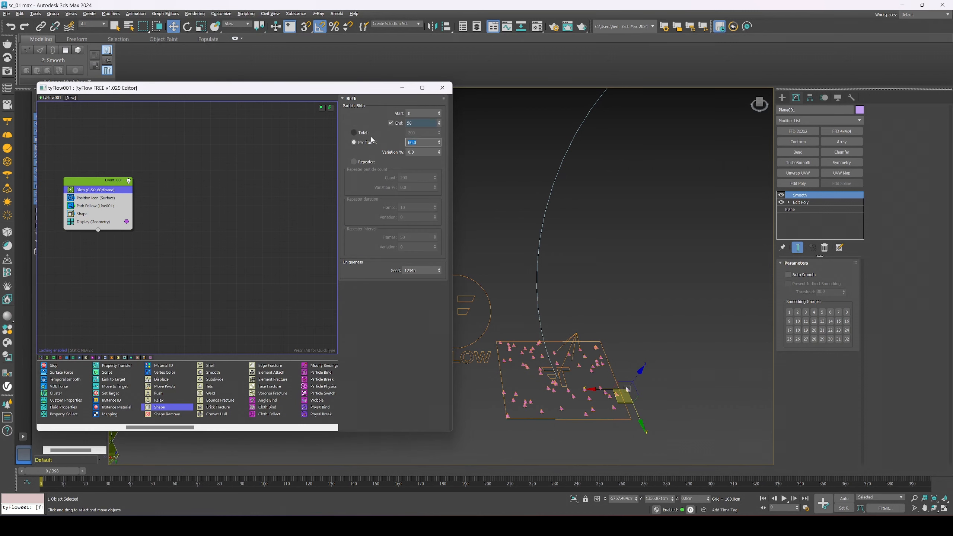
{"action": "type", "text": "15"}
{"action": "key", "text": "Return"}
{"action": "mouse_move", "coordinate": [61, 473]}
{"action": "left_mouse_down"}
{"action": "mouse_move", "coordinate": [227, 470]}
{"action": "mouse_move", "coordinate": [52, 467]}
{"action": "left_mouse_up"}
{"action": "key", "text": "w"}
Step: Add a Rotation operator between Path Follow and Shape and set its orientation to Align to travel direction
{"action": "left_click_drag", "start_coordinate": [152, 427], "coordinate": [73, 425]}
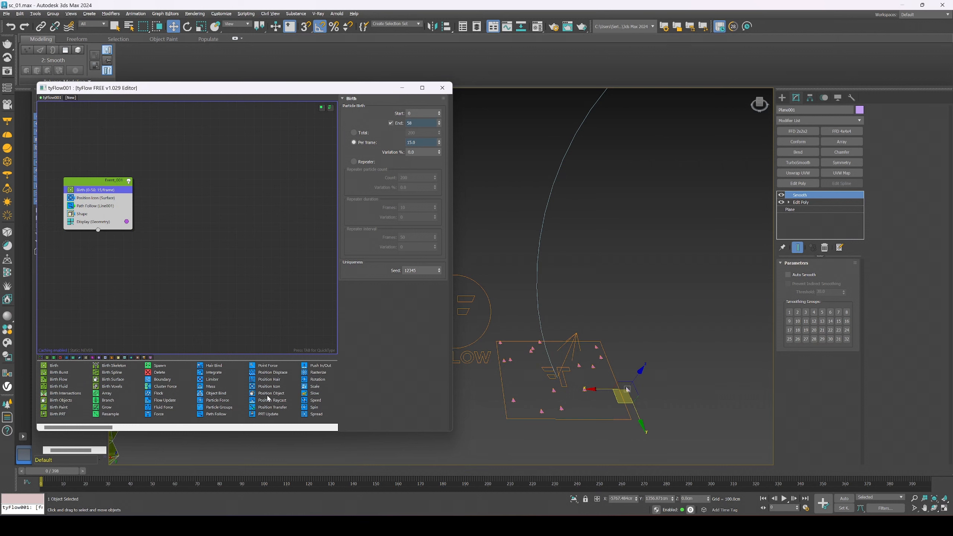
{"action": "left_click_drag", "start_coordinate": [101, 428], "coordinate": [110, 430]}
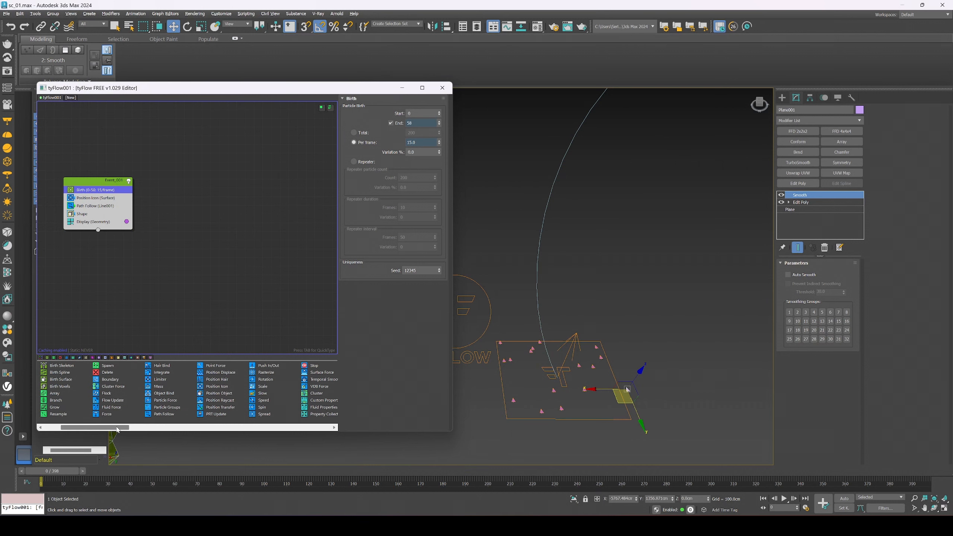
{"action": "left_click_drag", "start_coordinate": [265, 380], "coordinate": [244, 365]}
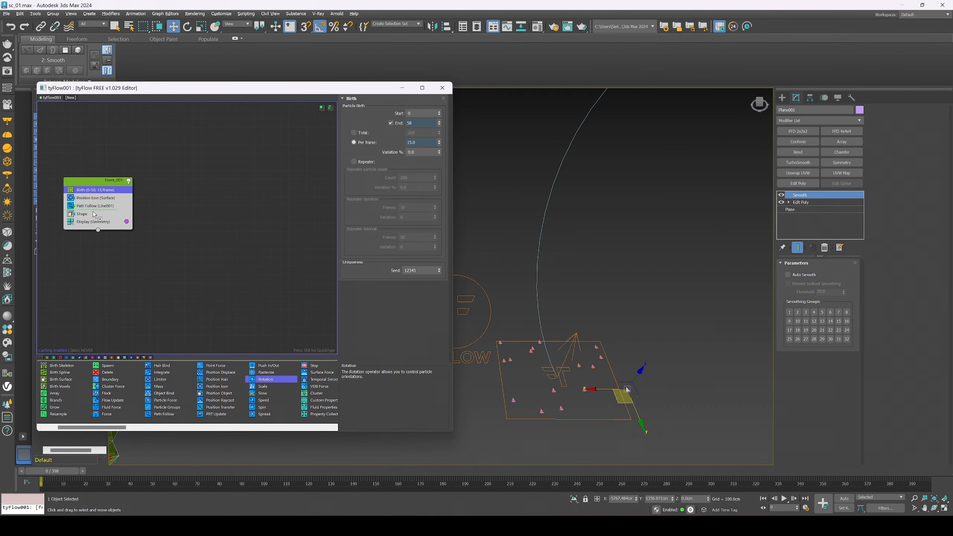
{"action": "left_click_drag", "start_coordinate": [94, 214], "coordinate": [94, 212]}
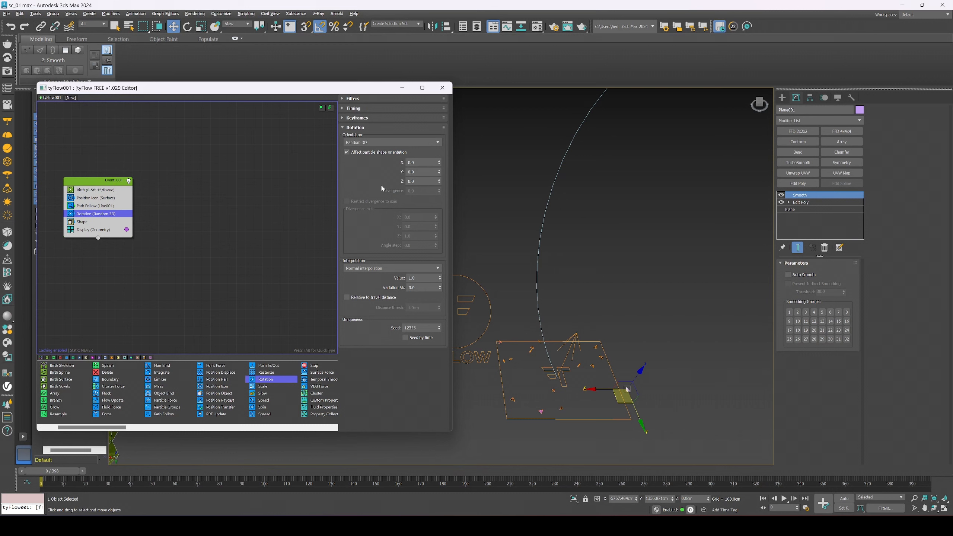
{"action": "left_click", "coordinate": [372, 143]}
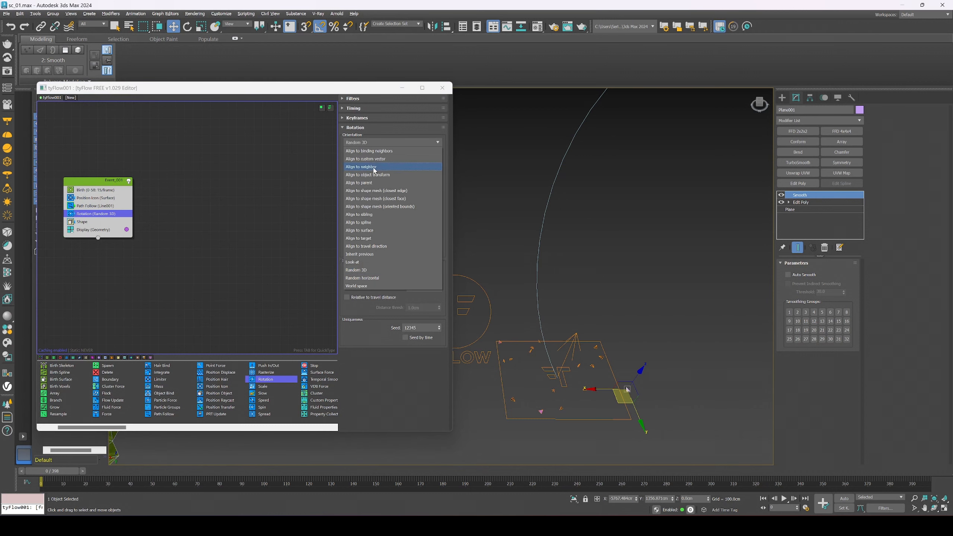
{"action": "left_click", "coordinate": [379, 247]}
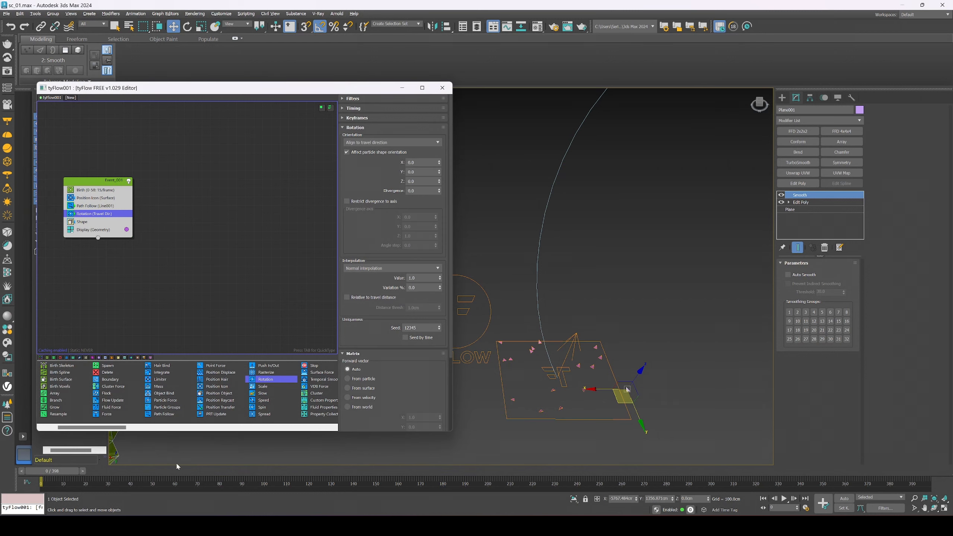
Step: Rotate only the pivot of the source paper plane 90 degrees around X to correct the particles' heading
{"action": "mouse_move", "coordinate": [48, 474]}
{"action": "left_mouse_down"}
{"action": "mouse_move", "coordinate": [153, 473]}
{"action": "mouse_move", "coordinate": [57, 473]}
{"action": "mouse_move", "coordinate": [51, 461]}
{"action": "left_mouse_up"}
{"action": "middle_click_drag", "start_coordinate": [607, 429], "coordinate": [633, 379], "text": "alt"}
{"action": "scroll", "coordinate": [623, 392], "scroll_direction": "up", "scroll_amount": 2}
{"action": "scroll", "coordinate": [627, 397], "scroll_direction": "up", "scroll_amount": 3}
{"action": "mouse_move", "coordinate": [63, 472]}
{"action": "left_mouse_down"}
{"action": "mouse_move", "coordinate": [84, 472]}
{"action": "mouse_move", "coordinate": [68, 473]}
{"action": "left_mouse_up"}
{"action": "key", "text": "w"}
{"action": "left_click", "coordinate": [810, 97]}
{"action": "left_click", "coordinate": [813, 153]}
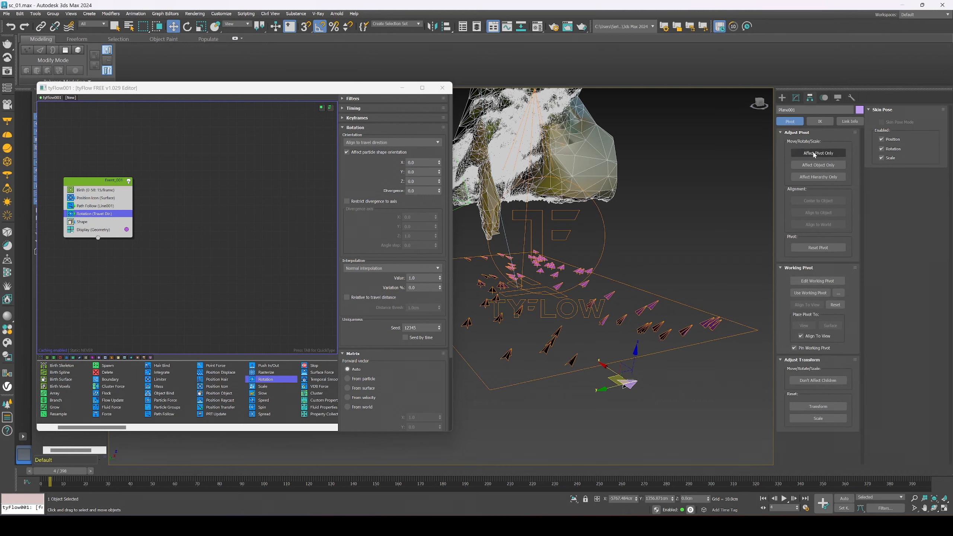
{"action": "key", "text": "e"}
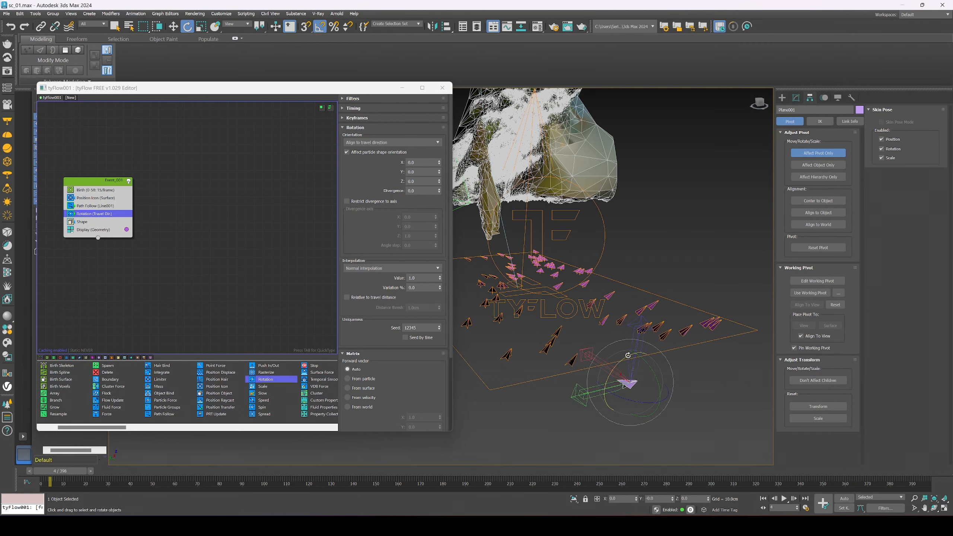
{"action": "left_click_drag", "start_coordinate": [631, 354], "coordinate": [645, 353]}
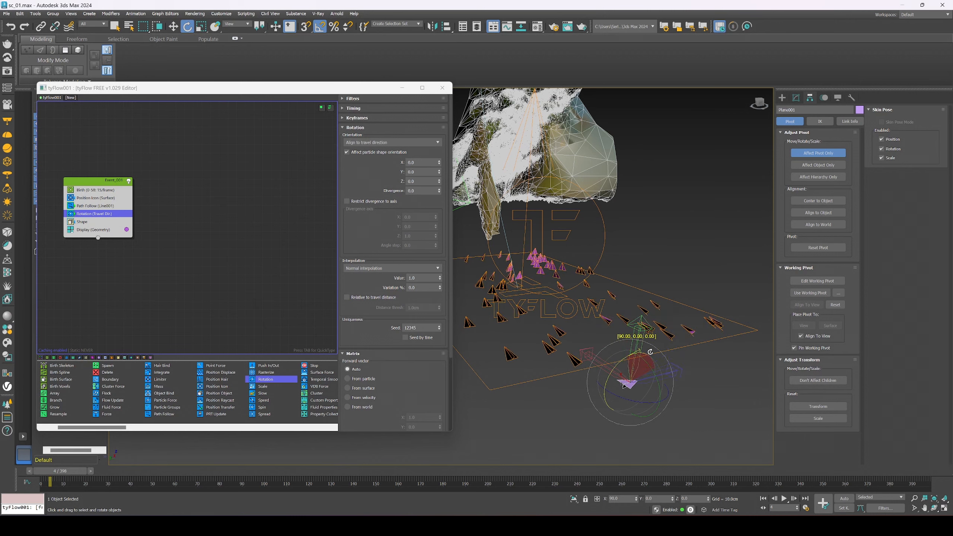
Step: Preview the flight along the path at frame 77 and add a Slow operator between Rotation and Shape
{"action": "middle_click_drag", "start_coordinate": [625, 351], "coordinate": [614, 373], "text": "alt"}
{"action": "scroll", "coordinate": [641, 376], "scroll_direction": "down", "scroll_amount": 5}
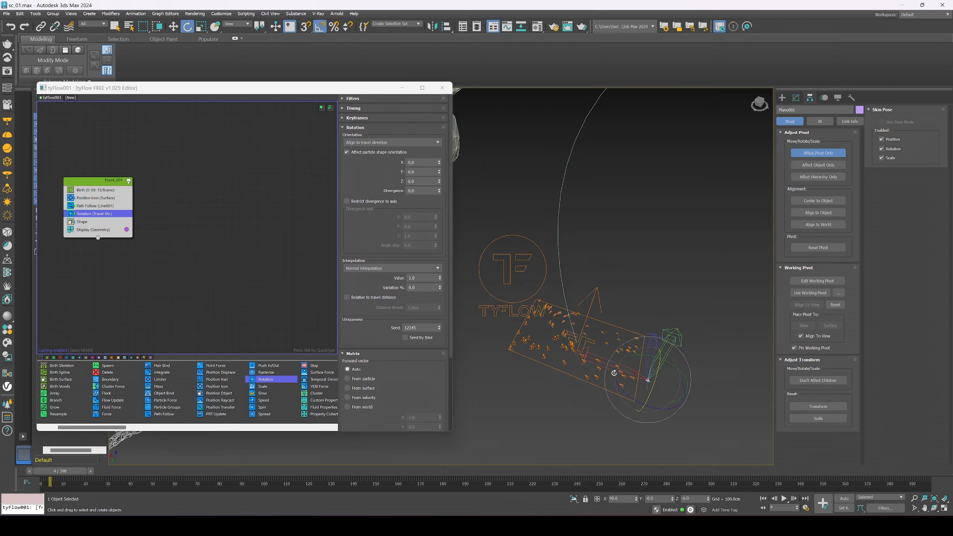
{"action": "left_click_drag", "start_coordinate": [106, 471], "coordinate": [212, 482]}
{"action": "key", "text": "e"}
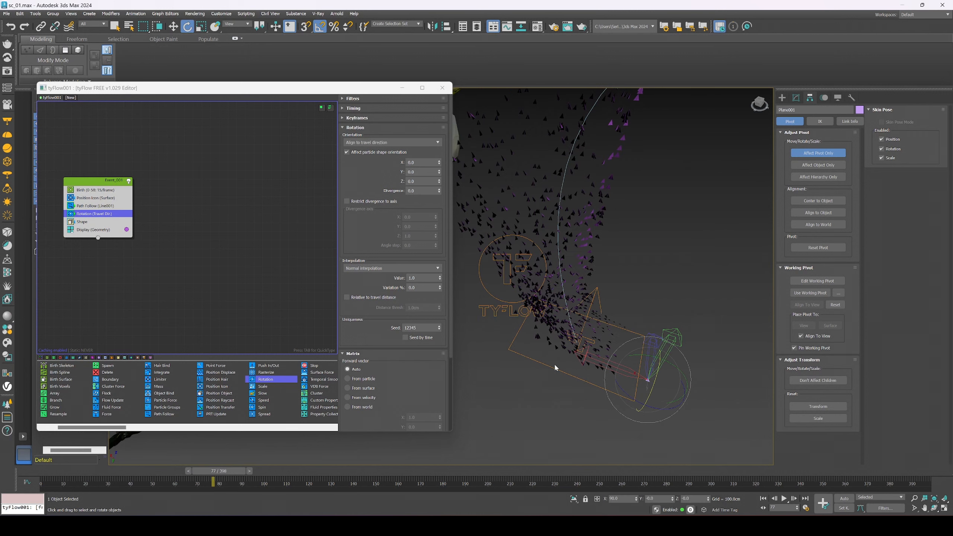
{"action": "mouse_move", "coordinate": [553, 355]}
{"action": "middle_mouse_down", "text": "alt"}
{"action": "mouse_move", "coordinate": [556, 365]}
{"action": "mouse_move", "coordinate": [554, 346]}
{"action": "mouse_move", "coordinate": [543, 344]}
{"action": "middle_mouse_up", "text": "alt"}
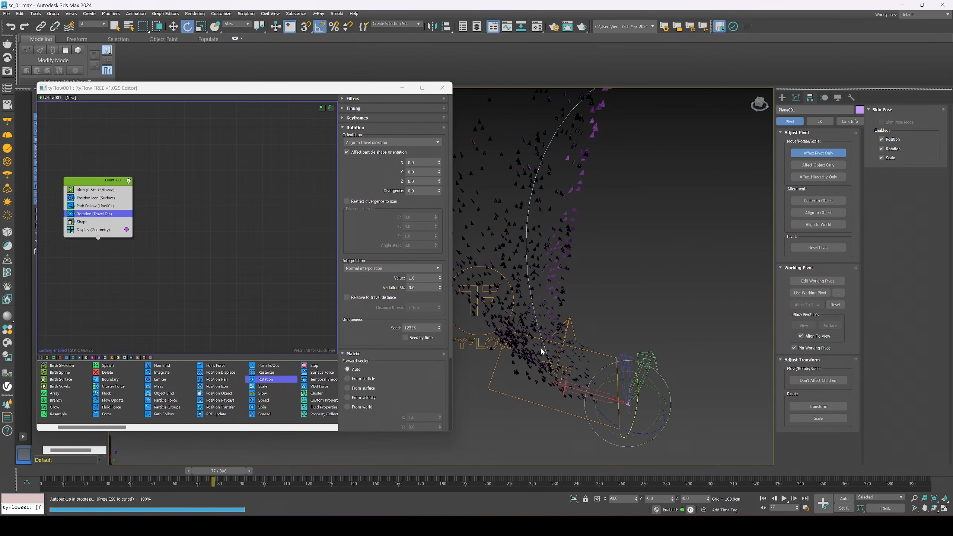
{"action": "left_click", "coordinate": [95, 206]}
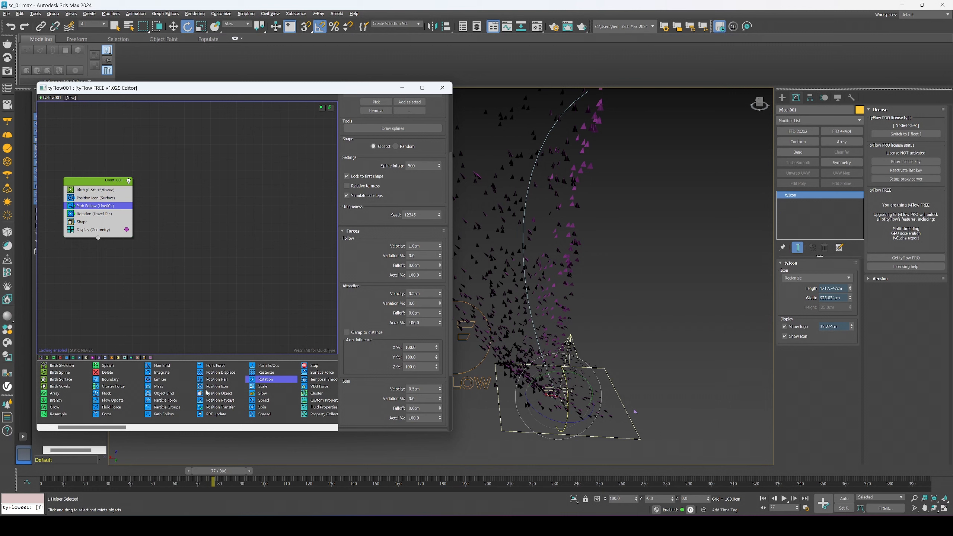
{"action": "left_click_drag", "start_coordinate": [261, 393], "coordinate": [162, 269]}
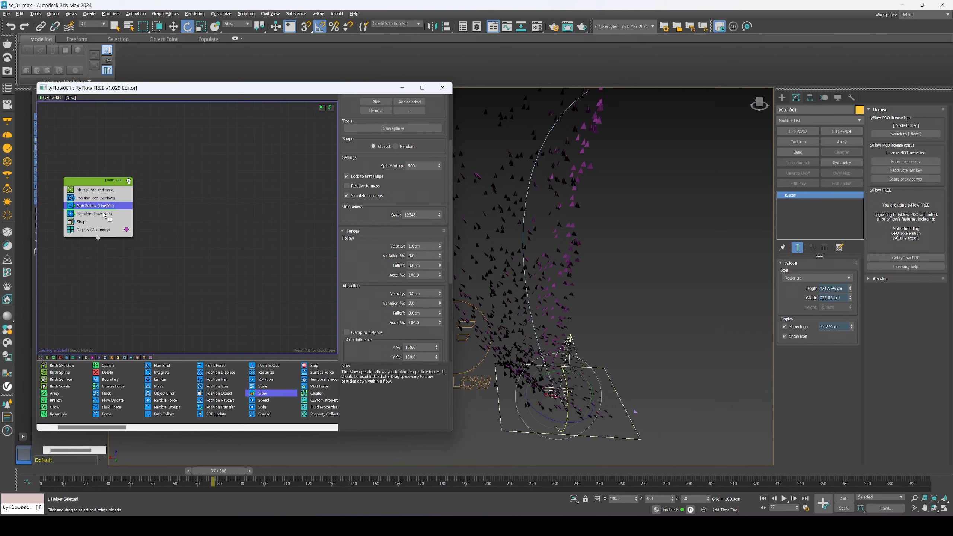
{"action": "left_click_drag", "start_coordinate": [100, 221], "coordinate": [100, 221]}
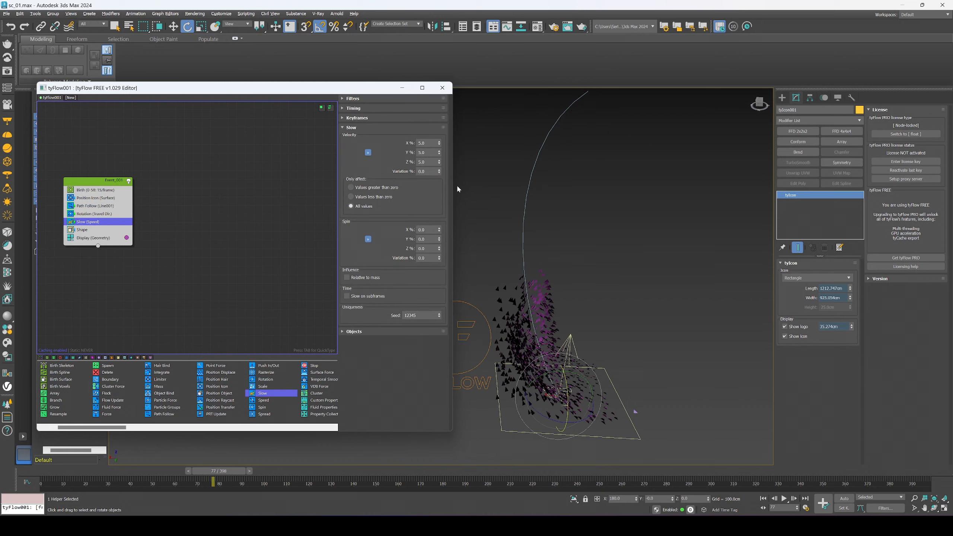
Step: Check the slowed flight at frame 102 and set the Slow operator's X, Y and Z velocity to 10%
{"action": "left_click_drag", "start_coordinate": [222, 476], "coordinate": [276, 473]}
{"action": "key", "text": "e"}
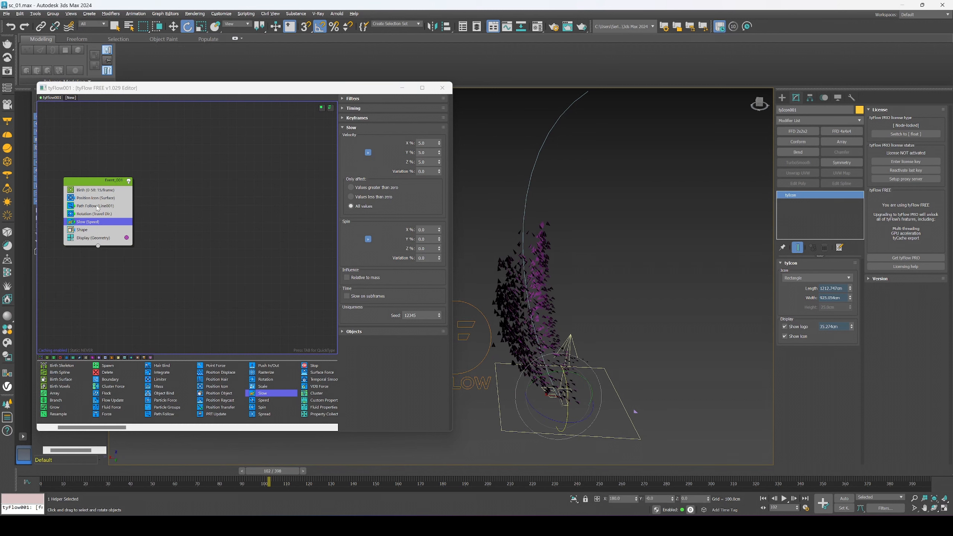
{"action": "left_click", "coordinate": [378, 139]}
{"action": "type", "text": "10"}
{"action": "key", "text": "Return"}
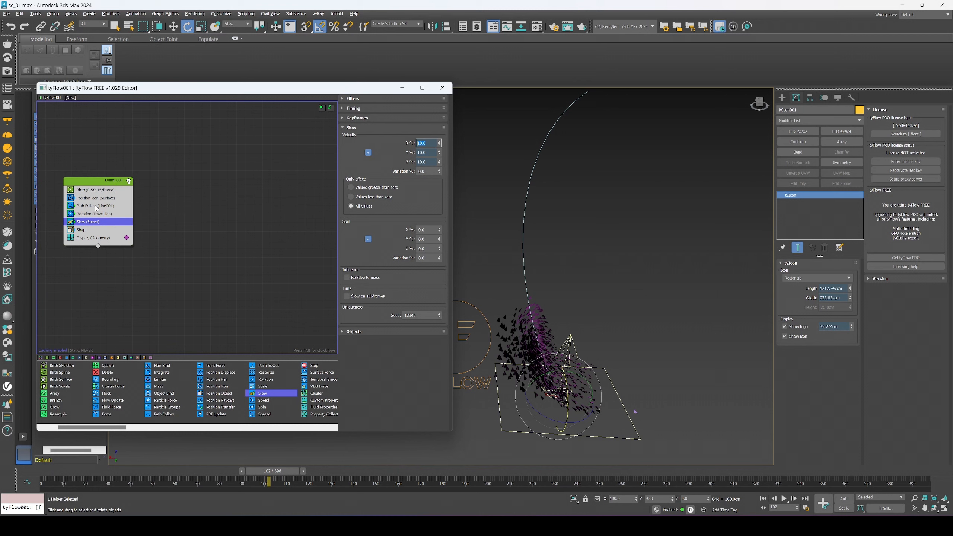
Step: In Path Follow, set the follow acceleration to 69.065%, the attraction acceleration to 57.499% and the spin velocity to 0.09 cm
{"action": "left_click", "coordinate": [96, 207]}
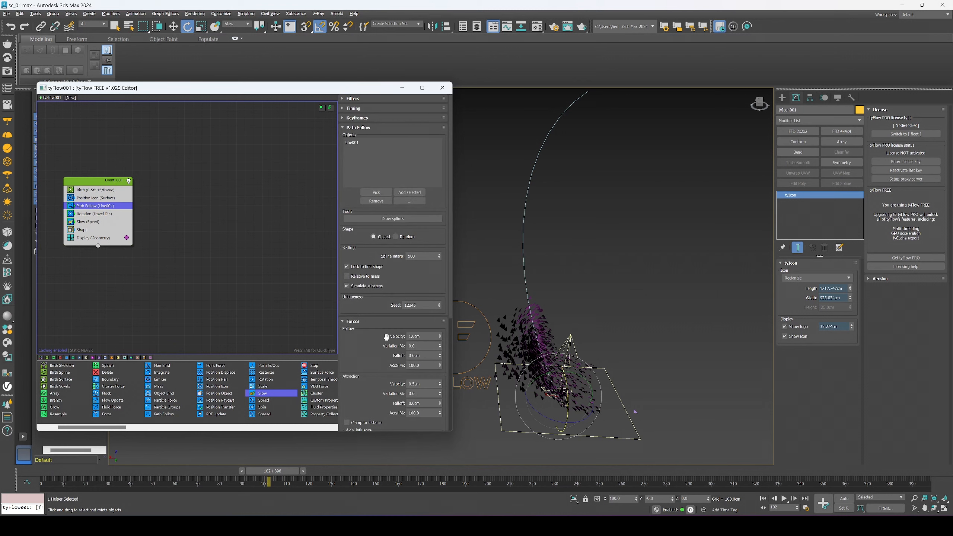
{"action": "scroll", "coordinate": [386, 336], "scroll_direction": "down", "scroll_amount": 5}
{"action": "left_click_drag", "start_coordinate": [439, 230], "coordinate": [441, 433]}
{"action": "left_click", "coordinate": [440, 342]}
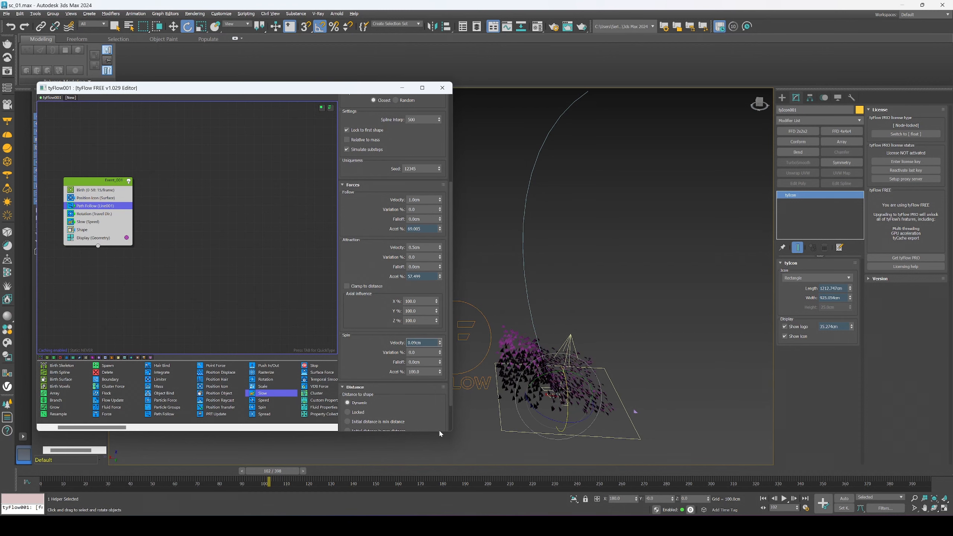
{"action": "left_click_drag", "start_coordinate": [43, 471], "coordinate": [525, 472]}
{"action": "key", "text": "e"}
Step: Lower Path Follow's attraction velocity to 0.123 cm and check the swarm at frame 342
{"action": "left_click_drag", "start_coordinate": [440, 250], "coordinate": [447, 303]}
{"action": "left_click_drag", "start_coordinate": [525, 471], "coordinate": [799, 434]}
{"action": "key", "text": "e"}
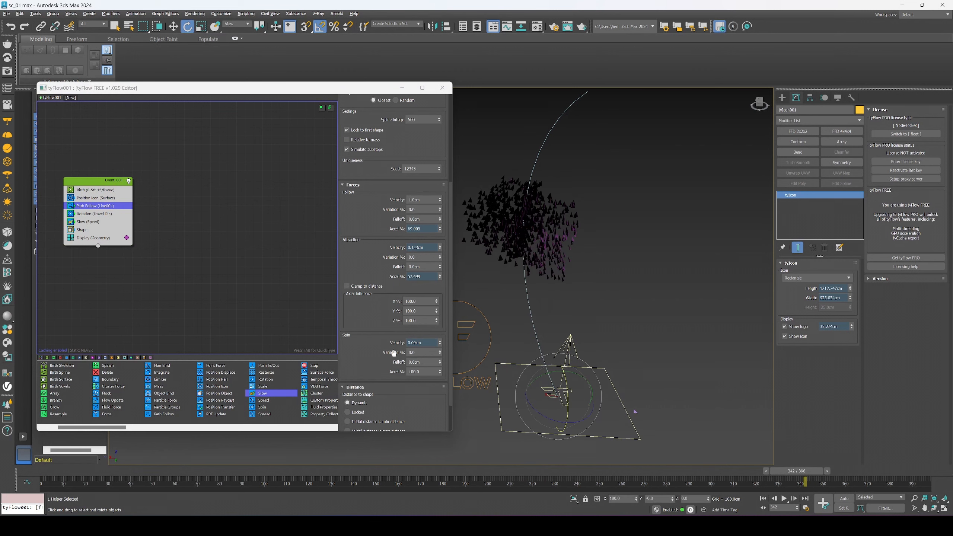
Step: Raise Path Follow's spin velocity to 0.185 cm and return to the start of the timeline
{"action": "left_click_drag", "start_coordinate": [439, 343], "coordinate": [439, 326]}
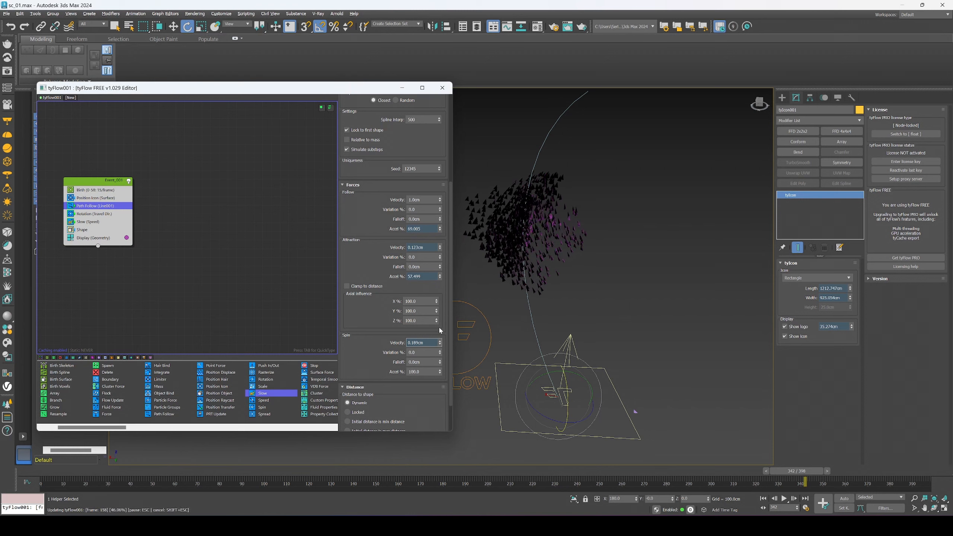
{"action": "left_click_drag", "start_coordinate": [75, 471], "coordinate": [67, 432]}
{"action": "key", "text": "e"}
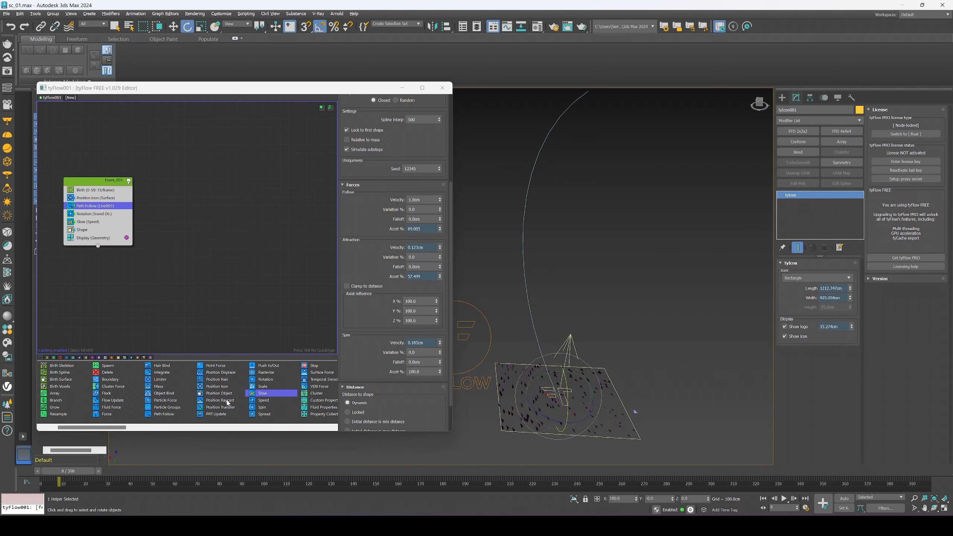
Step: Add a Force operator between Slow and Shape and bring its built-in noise settings into view
{"action": "left_click_drag", "start_coordinate": [110, 414], "coordinate": [107, 413]}
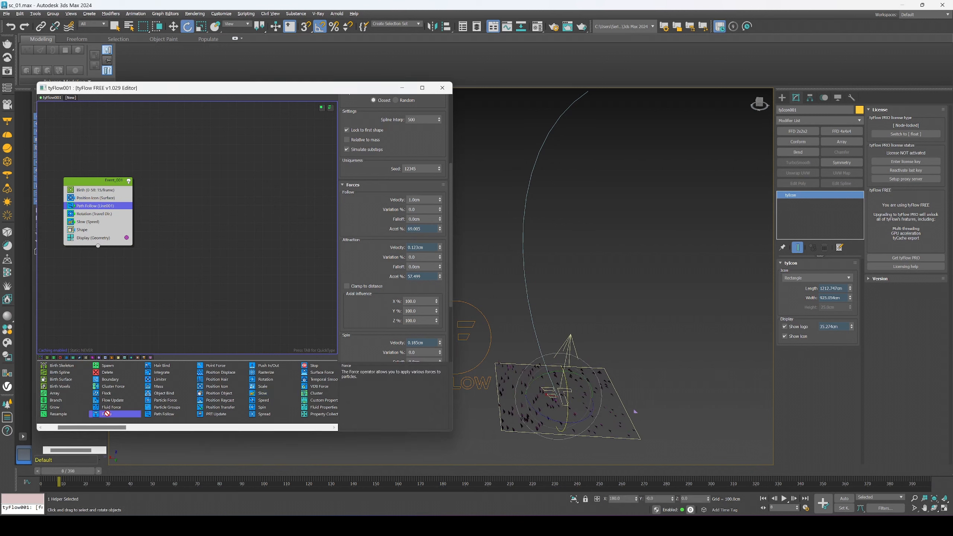
{"action": "left_click_drag", "start_coordinate": [84, 230], "coordinate": [85, 229]}
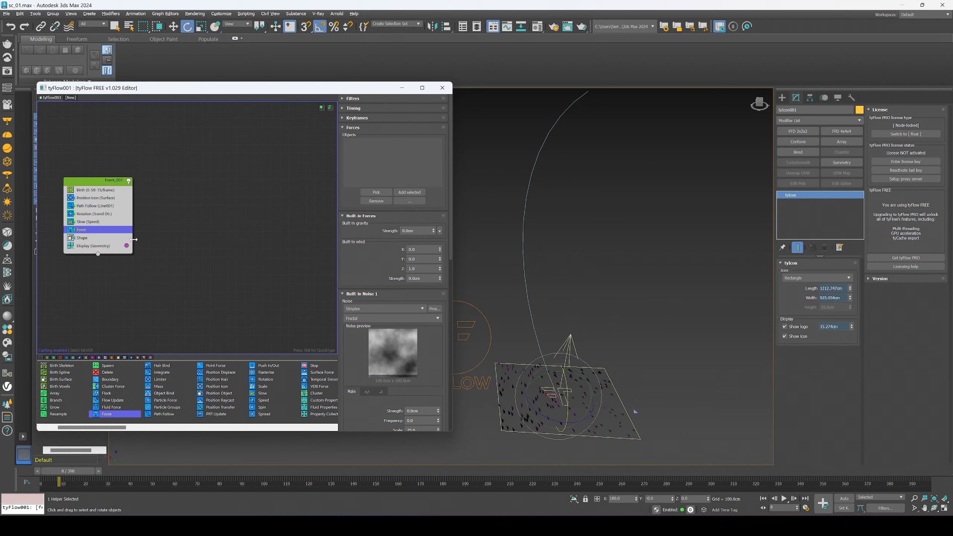
{"action": "left_click_drag", "start_coordinate": [362, 278], "coordinate": [370, 199]}
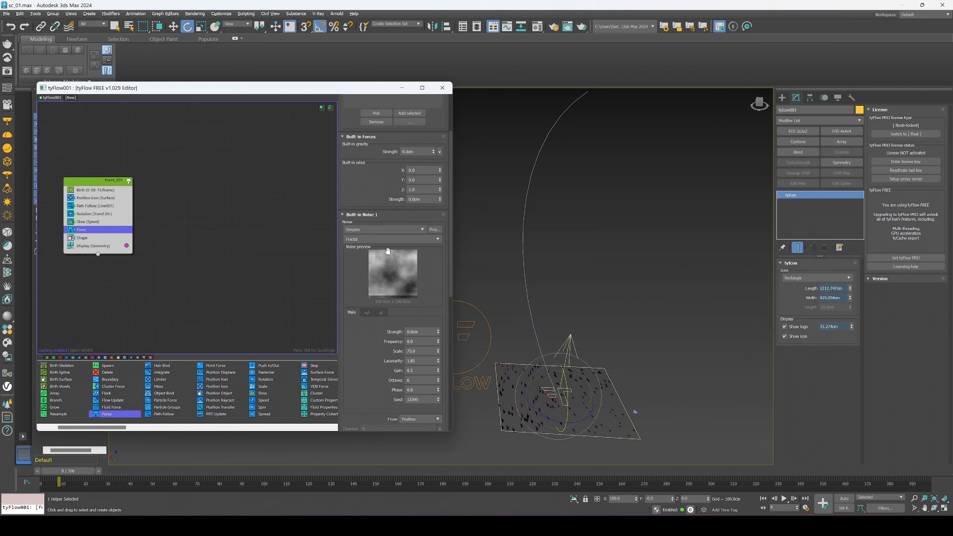
Step: Disable the Path Follow operator while keeping Rotation and Slow enabled
{"action": "left_click", "coordinate": [71, 214]}
{"action": "left_click", "coordinate": [72, 206]}
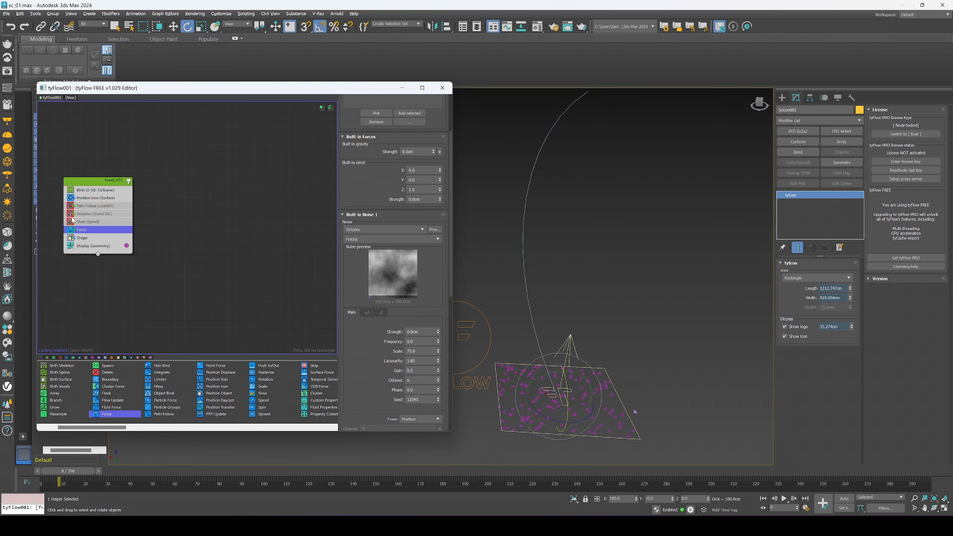
{"action": "left_click", "coordinate": [70, 214]}
{"action": "left_click", "coordinate": [70, 215]}
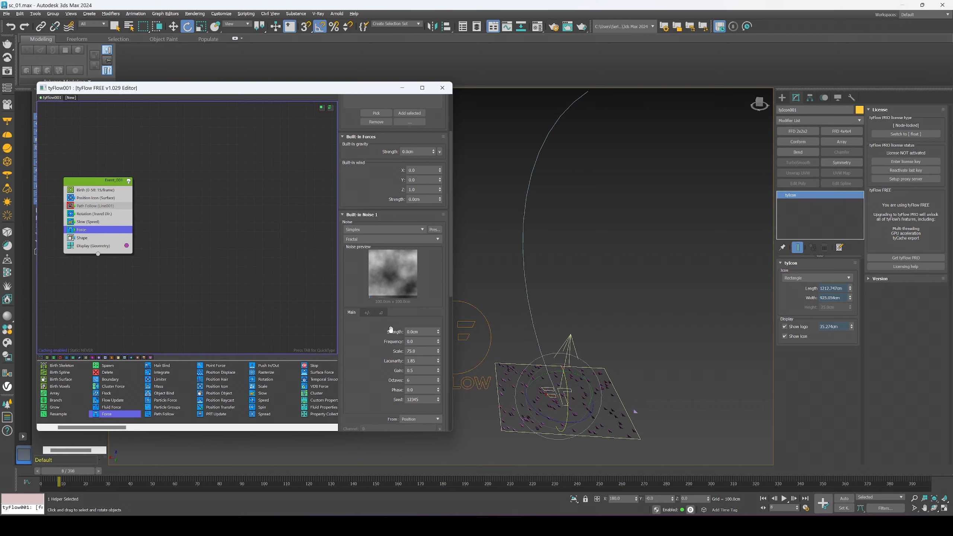
Step: Set the Force operator's built-in noise strength to 0.358 cm and scale to about 236, and preview the swarm at frame 285
{"action": "left_click_drag", "start_coordinate": [390, 329], "coordinate": [439, 287]}
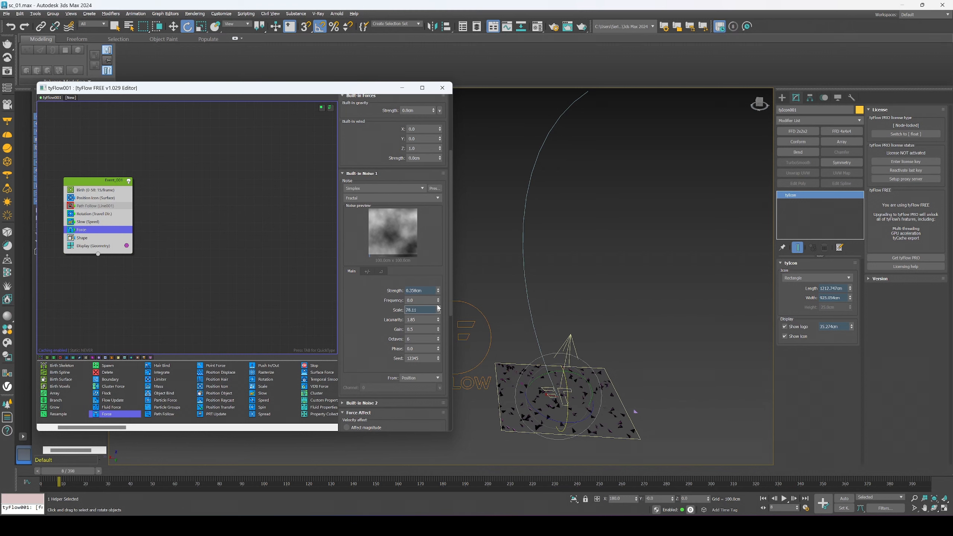
{"action": "left_click_drag", "start_coordinate": [440, 303], "coordinate": [448, 116]}
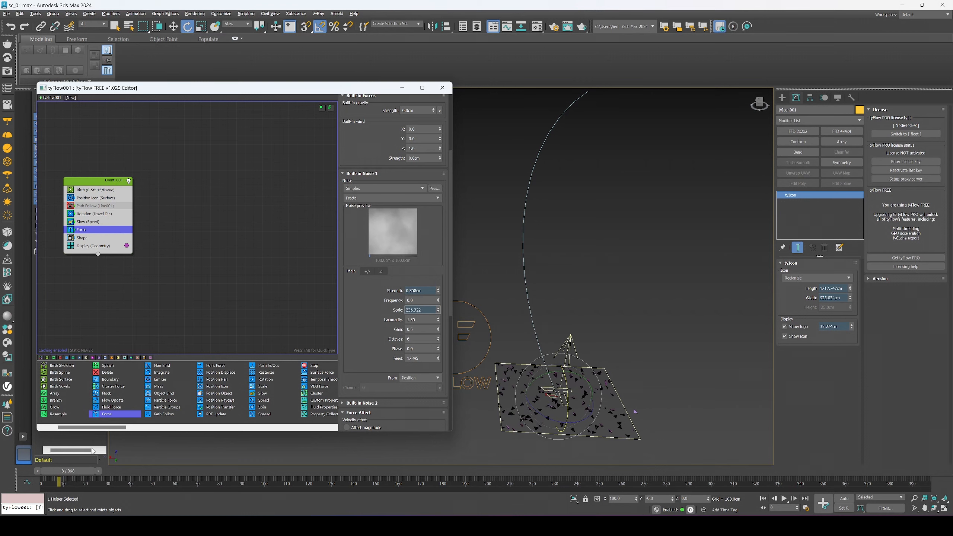
{"action": "left_click_drag", "start_coordinate": [60, 478], "coordinate": [677, 481]}
{"action": "key", "text": "e"}
Step: Raise the Force operator's noise scale to about 433 and check the particle motion up to frame 259
{"action": "left_click", "coordinate": [438, 312]}
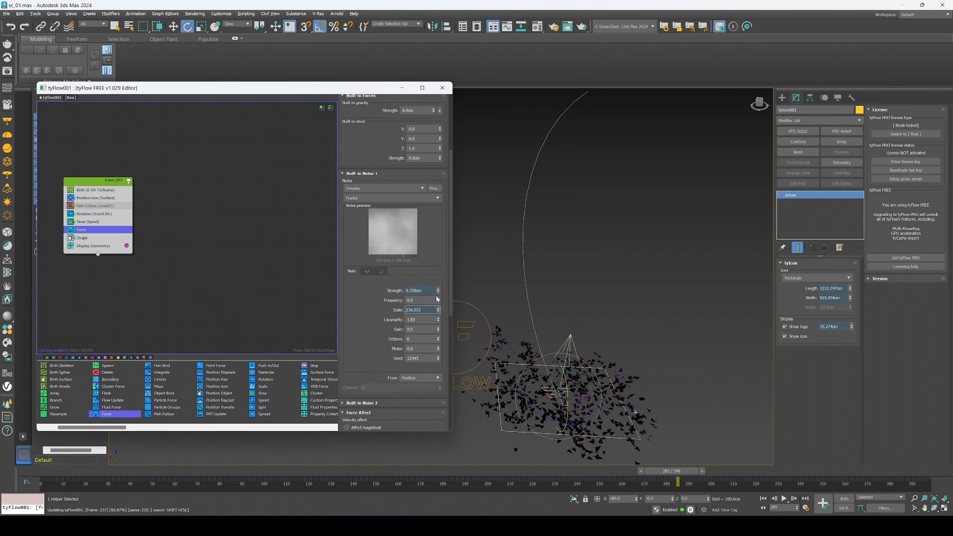
{"action": "left_click_drag", "start_coordinate": [438, 312], "coordinate": [457, 71]}
{"action": "left_click_drag", "start_coordinate": [71, 476], "coordinate": [605, 480]}
{"action": "key", "text": "e"}
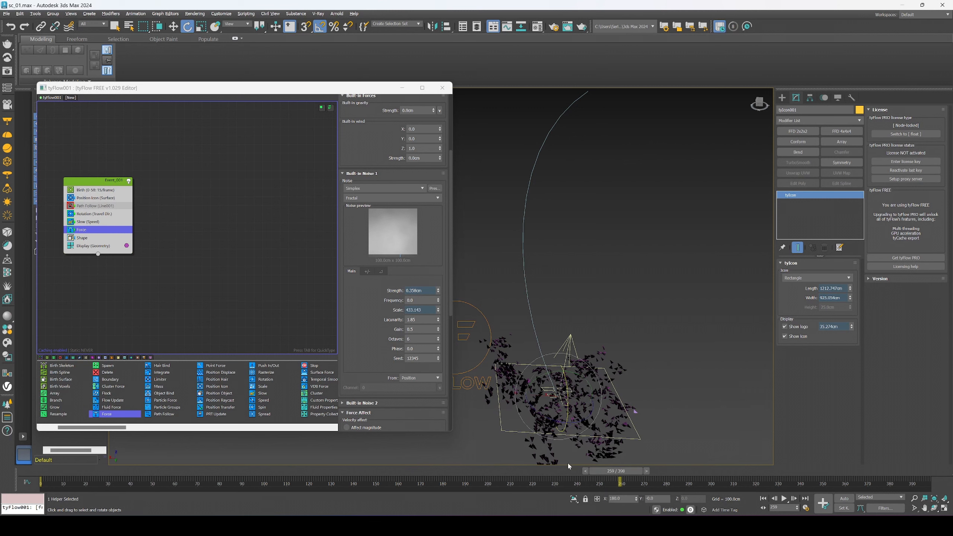
Step: Set the Force operator's noise scale to 900 and scrub through the timeline to preview the planes
{"action": "left_click_drag", "start_coordinate": [426, 310], "coordinate": [372, 307]}
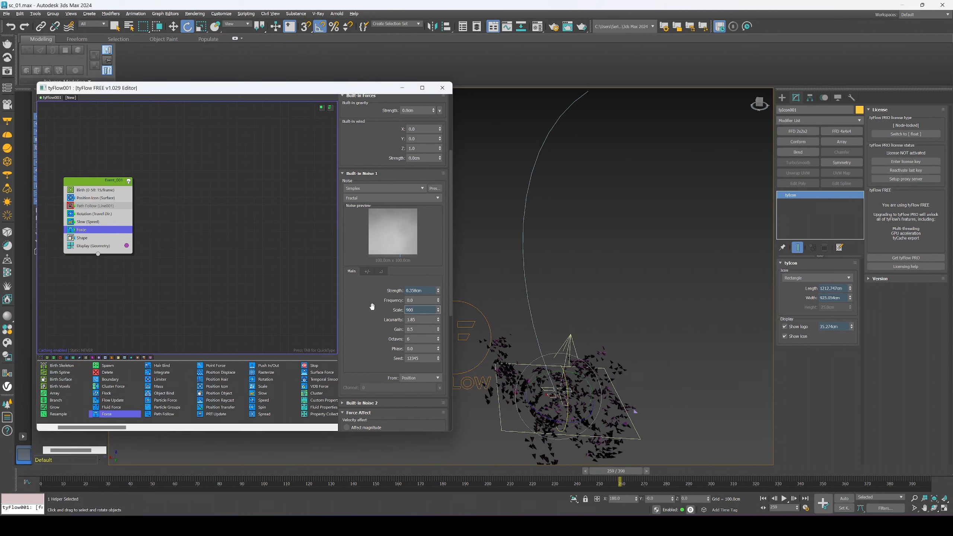
{"action": "key", "text": "Return"}
{"action": "left_click_drag", "start_coordinate": [82, 481], "coordinate": [729, 470]}
{"action": "key", "text": "e"}
Step: Set the Force noise's frequency and lacunarity to 1.0, preview the motion, and return to frame 0
{"action": "left_click_drag", "start_coordinate": [441, 321], "coordinate": [392, 318]}
{"action": "left_click_drag", "start_coordinate": [66, 474], "coordinate": [644, 482]}
{"action": "key", "text": "e"}
{"action": "mouse_move", "coordinate": [49, 473]}
{"action": "left_mouse_down"}
{"action": "mouse_move", "coordinate": [791, 485]}
{"action": "mouse_move", "coordinate": [108, 433]}
{"action": "mouse_move", "coordinate": [60, 443]}
{"action": "mouse_move", "coordinate": [540, 458]}
{"action": "mouse_move", "coordinate": [41, 458]}
{"action": "left_mouse_up"}
{"action": "key", "text": "e"}
Step: Re-enable the Path Follow operator and preview its combination with the noise force at frame 341
{"action": "left_click", "coordinate": [70, 206]}
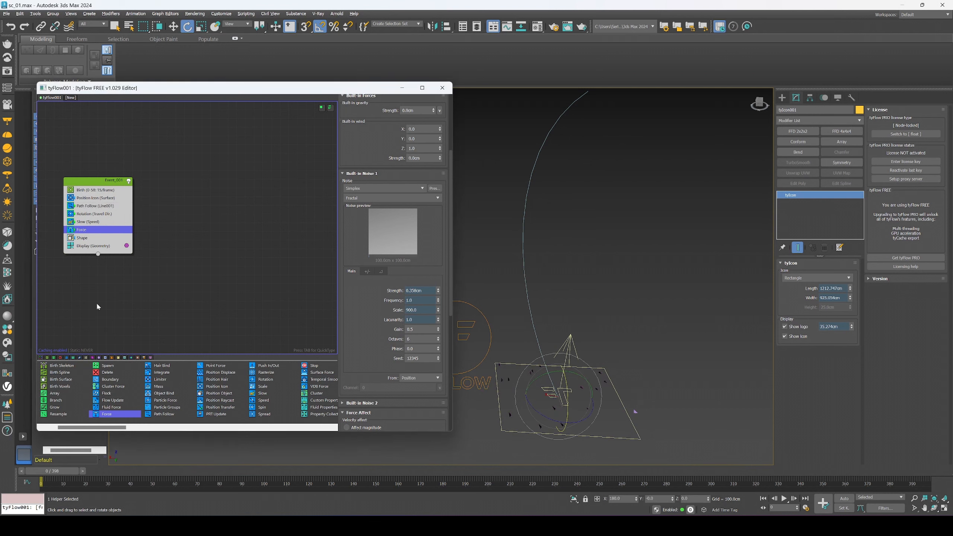
{"action": "left_click_drag", "start_coordinate": [58, 466], "coordinate": [810, 459]}
{"action": "key", "text": "e"}
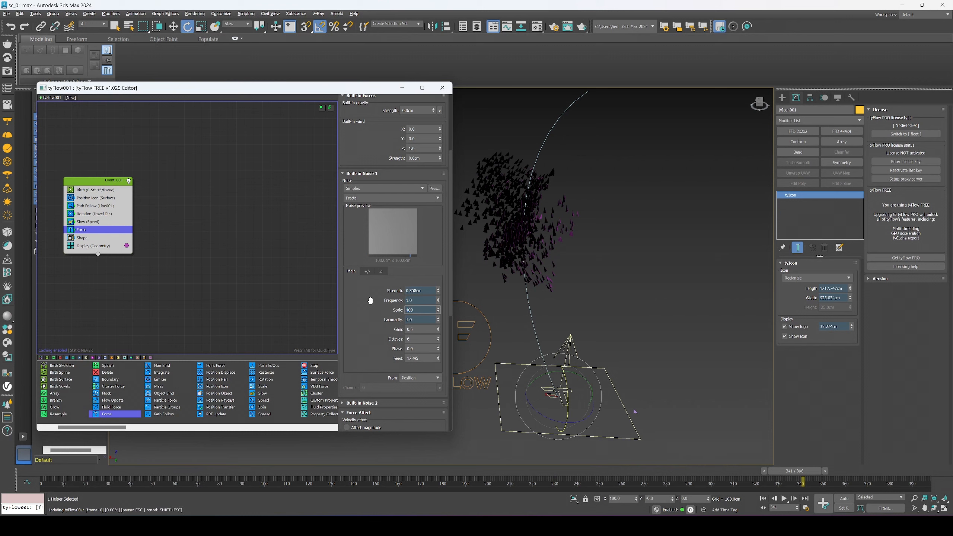
Step: Reduce the Force operator's noise scale to 400 and return to the start of the timeline
{"action": "key", "text": "Return"}
{"action": "mouse_move", "coordinate": [45, 474]}
{"action": "left_mouse_down"}
{"action": "mouse_move", "coordinate": [403, 479]}
{"action": "mouse_move", "coordinate": [784, 469]}
{"action": "mouse_move", "coordinate": [937, 451]}
{"action": "mouse_move", "coordinate": [41, 478]}
{"action": "left_mouse_up"}
{"action": "key", "text": "e"}
Step: Set the Birth operator to end at frame 400 and emit 5 particles per frame, and preview the emission
{"action": "left_click", "coordinate": [100, 191]}
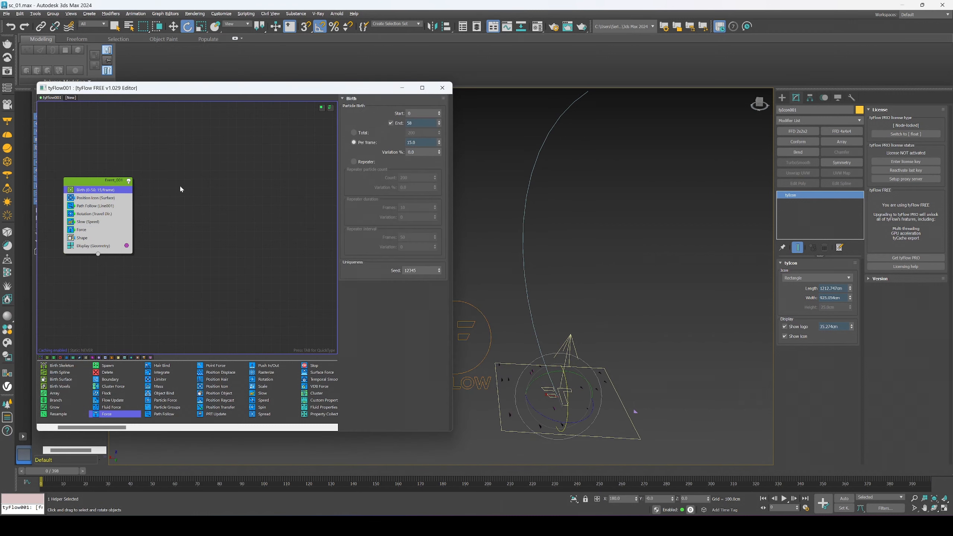
{"action": "type", "text": "5"}
{"action": "key", "text": "Return"}
{"action": "left_click_drag", "start_coordinate": [53, 474], "coordinate": [40, 451]}
{"action": "mouse_move", "coordinate": [52, 470]}
{"action": "left_mouse_down"}
{"action": "mouse_move", "coordinate": [598, 456]}
{"action": "mouse_move", "coordinate": [931, 430]}
{"action": "mouse_move", "coordinate": [559, 470]}
{"action": "mouse_move", "coordinate": [55, 480]}
{"action": "left_mouse_up"}
{"action": "key", "text": "e"}
{"action": "left_click", "coordinate": [134, 310]}
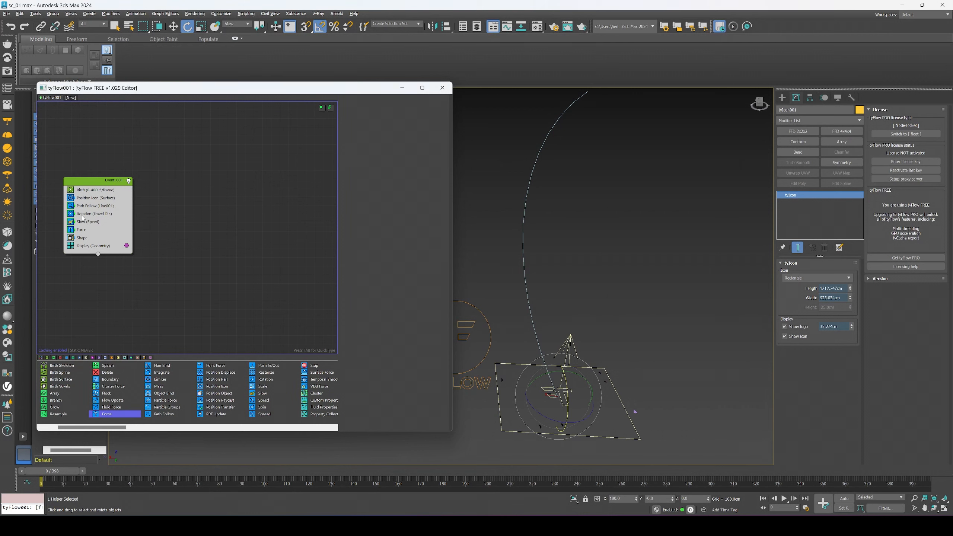
Step: Change the Force operator's built-in noise type to Curl (perlin)
{"action": "left_click", "coordinate": [90, 198]}
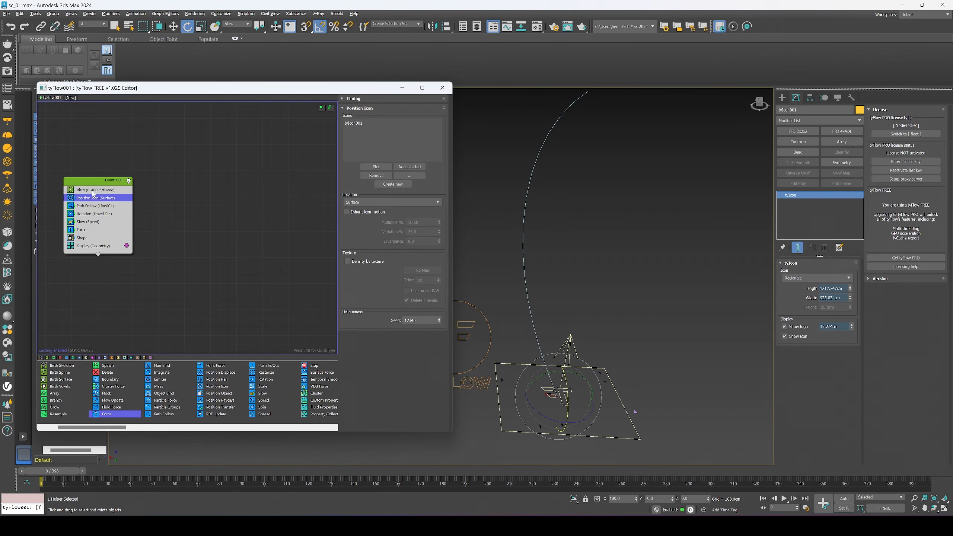
{"action": "left_click", "coordinate": [94, 190]}
{"action": "left_click", "coordinate": [87, 206]}
{"action": "left_click", "coordinate": [84, 229]}
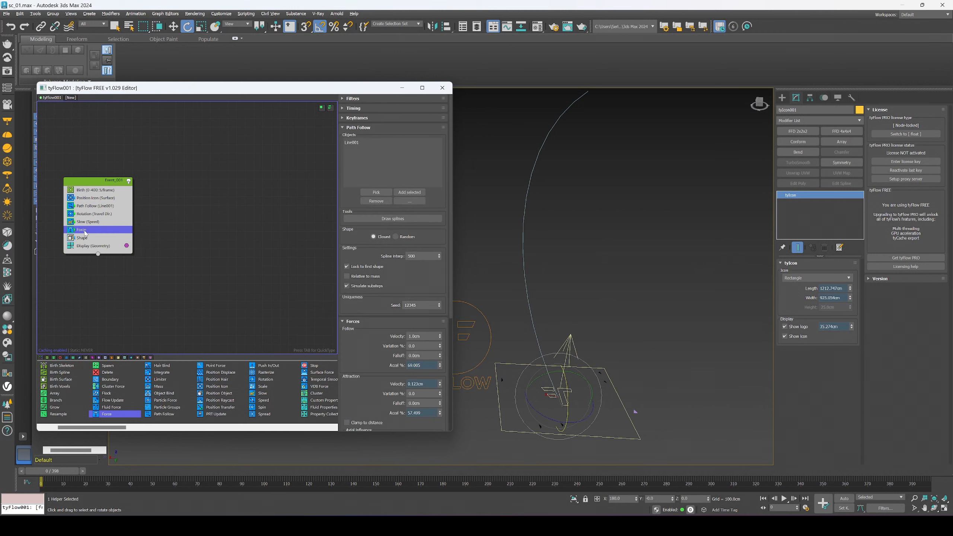
{"action": "scroll", "coordinate": [365, 333], "scroll_direction": "down", "scroll_amount": 3}
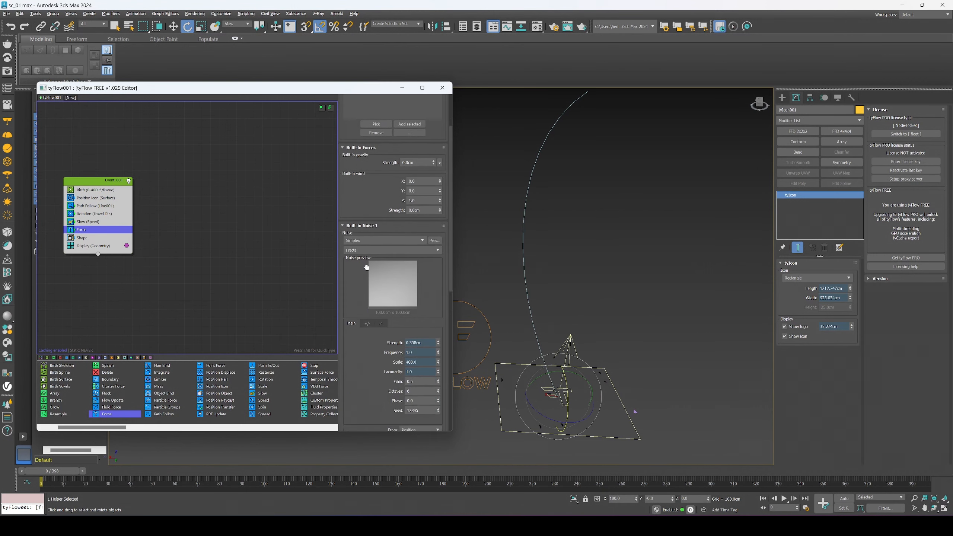
{"action": "left_click", "coordinate": [369, 230]}
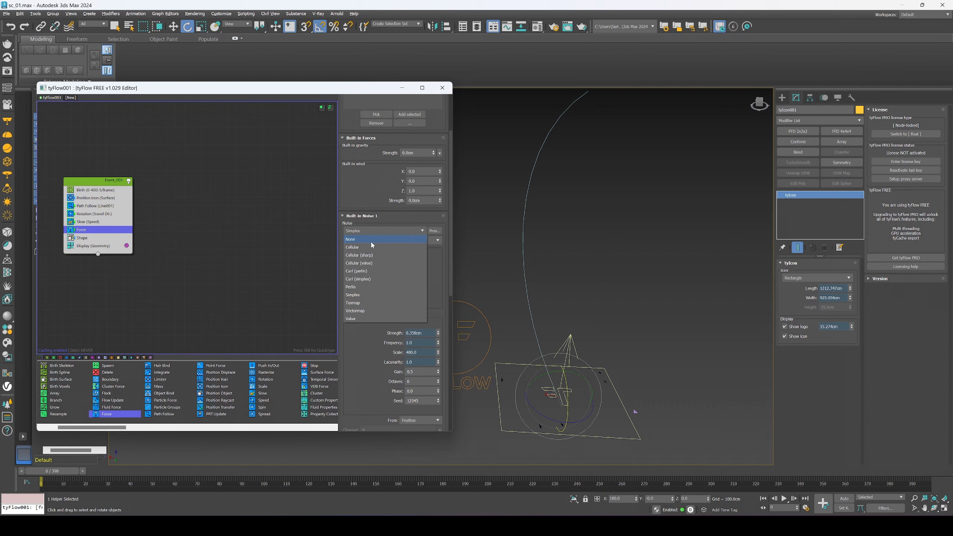
{"action": "left_click", "coordinate": [370, 271]}
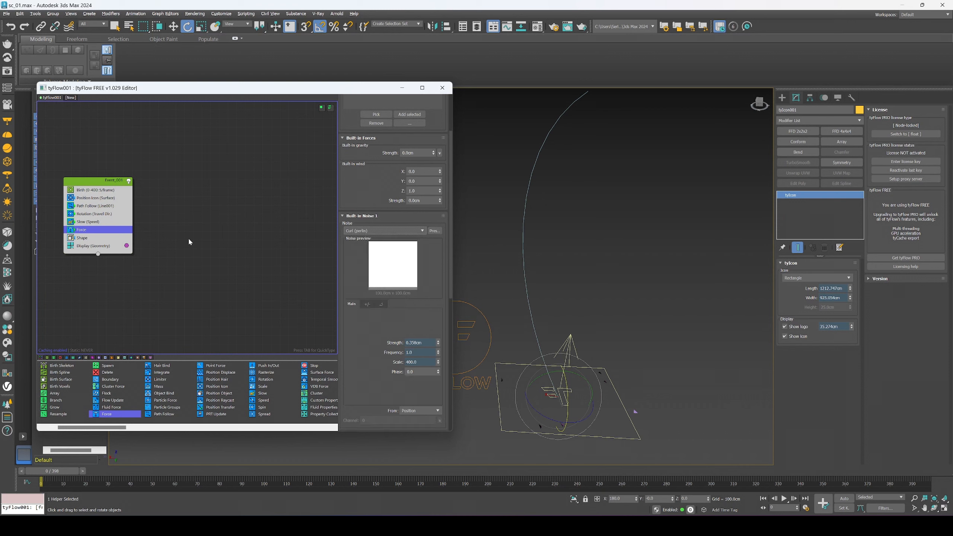
Step: Set the Curl noise strength to 0.2 cm and scale to 700, and preview the swarm with Path Follow enabled at frame 364
{"action": "mouse_move", "coordinate": [57, 471]}
{"action": "left_mouse_down"}
{"action": "mouse_move", "coordinate": [432, 495]}
{"action": "mouse_move", "coordinate": [783, 497]}
{"action": "mouse_move", "coordinate": [45, 479]}
{"action": "left_mouse_up"}
{"action": "key", "text": "e"}
{"action": "left_click", "coordinate": [69, 206]}
{"action": "left_click_drag", "start_coordinate": [67, 478], "coordinate": [58, 457]}
{"action": "key", "text": "e"}
{"action": "left_click_drag", "start_coordinate": [55, 473], "coordinate": [854, 478]}
{"action": "key", "text": "e"}
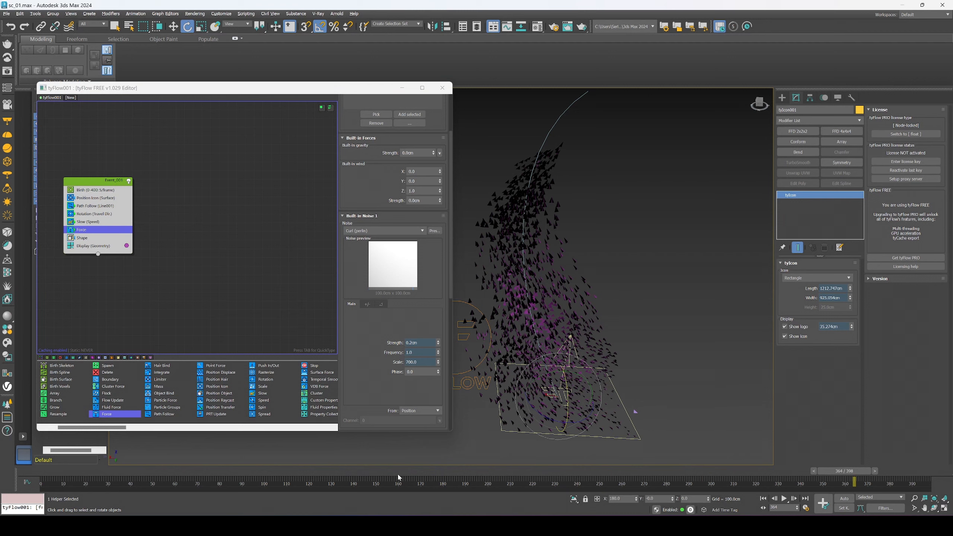
Step: Set the follow velocity variation of the Path Follow operator to 66%
{"action": "left_click_drag", "start_coordinate": [845, 470], "coordinate": [125, 435]}
{"action": "left_click", "coordinate": [95, 206]}
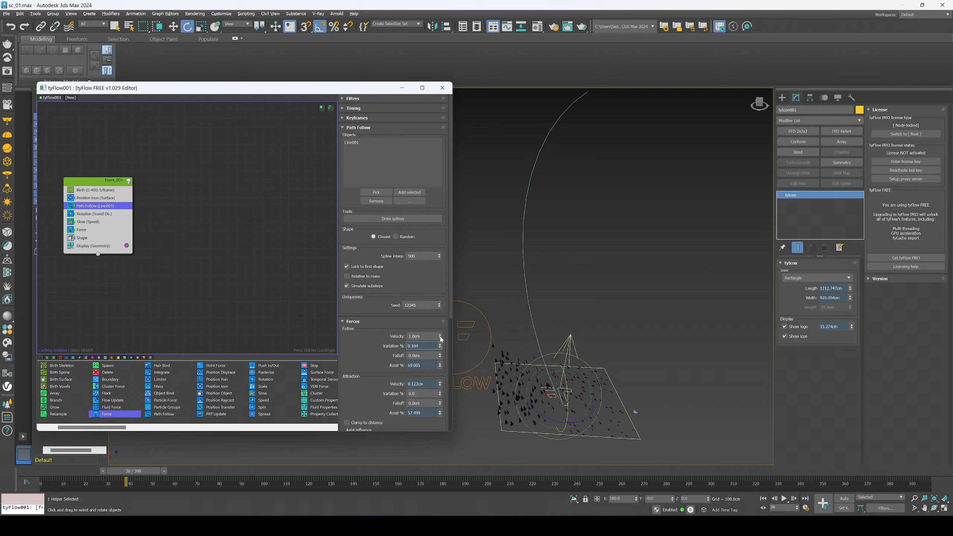
{"action": "left_click_drag", "start_coordinate": [435, 244], "coordinate": [438, 298]}
{"action": "type", "text": "66"}
{"action": "key", "text": "Return"}
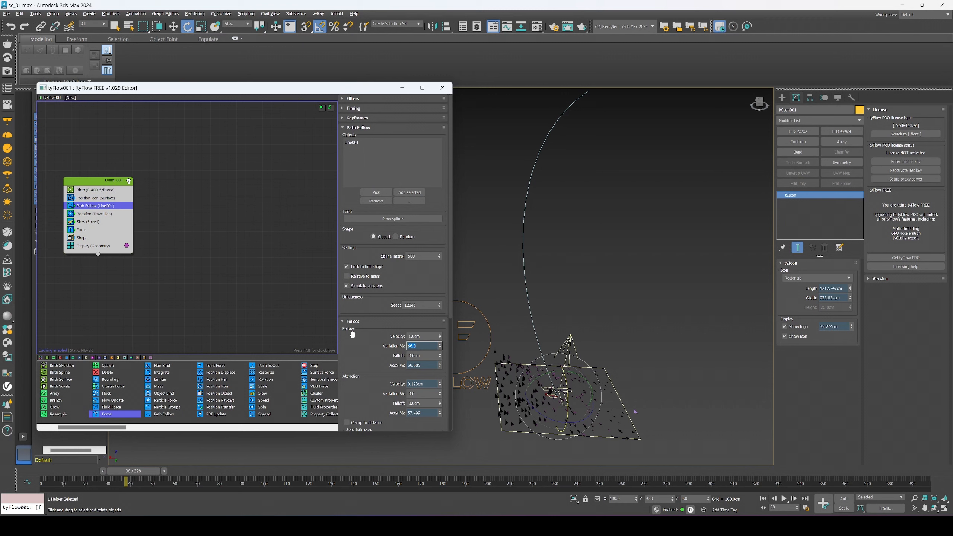
Step: Set Path Follow's attraction and spin variations to 55% each, and scrub the timeline to preview the spread
{"action": "left_click_drag", "start_coordinate": [387, 359], "coordinate": [391, 309]}
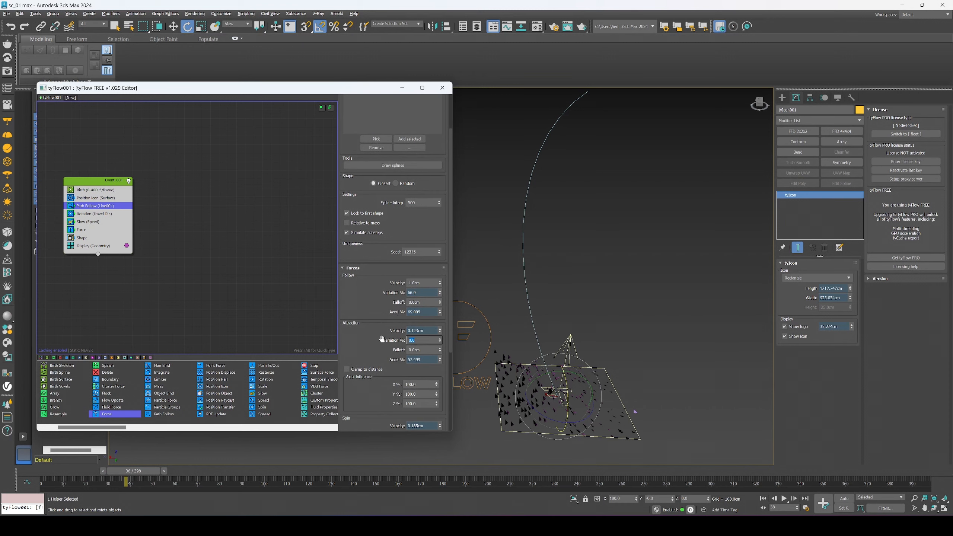
{"action": "left_click_drag", "start_coordinate": [377, 355], "coordinate": [387, 286]}
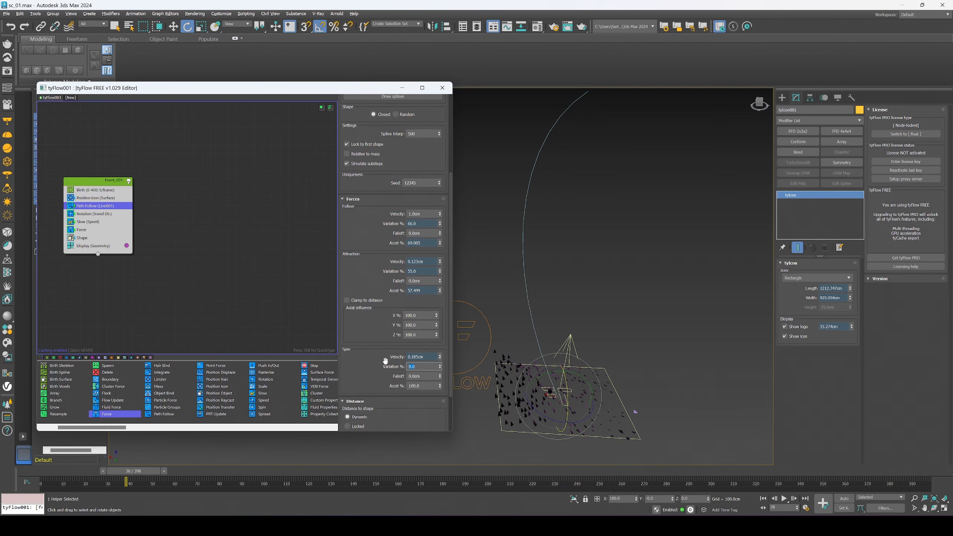
{"action": "left_click_drag", "start_coordinate": [380, 361], "coordinate": [381, 355]}
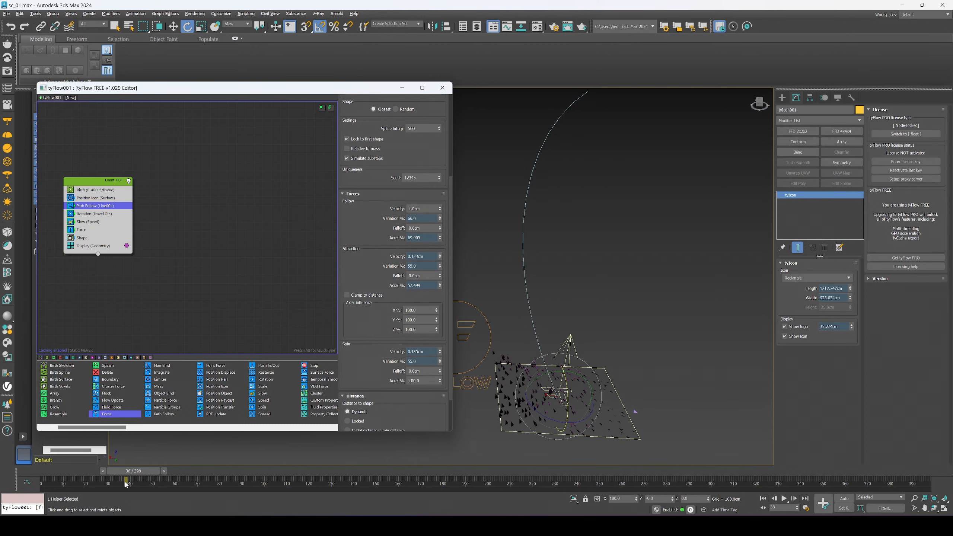
{"action": "left_click_drag", "start_coordinate": [45, 474], "coordinate": [746, 484]}
{"action": "left_click_drag", "start_coordinate": [826, 487], "coordinate": [54, 472]}
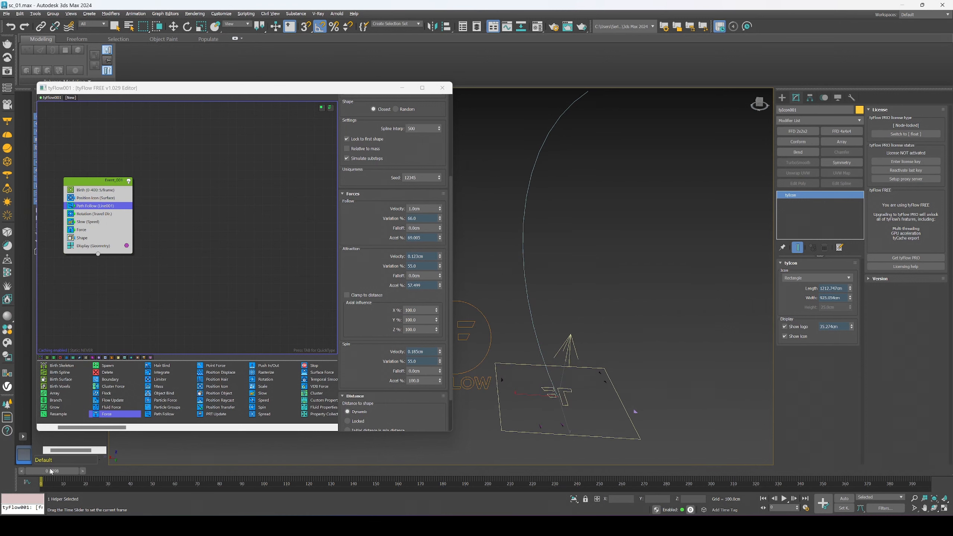
{"action": "key", "text": "e"}
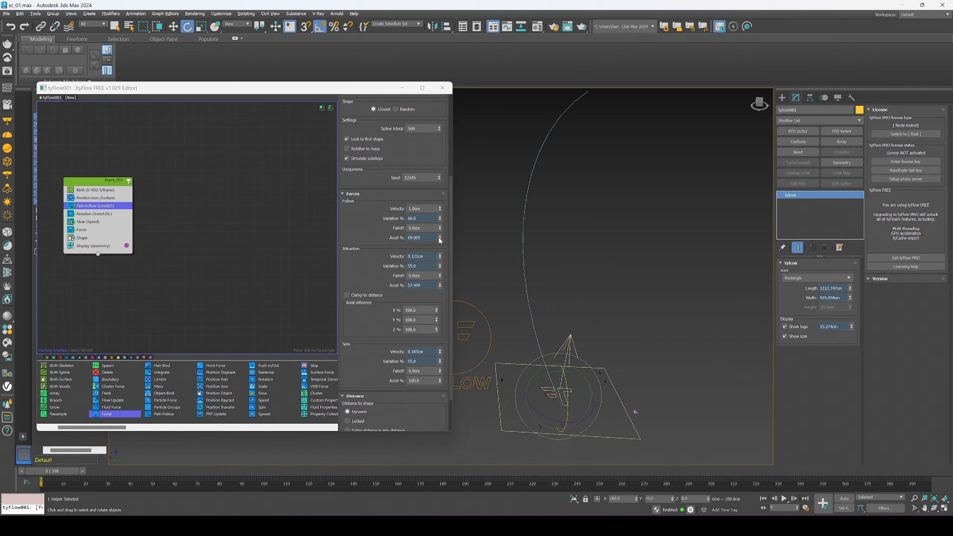
Step: Try a much larger follow falloff in Path Follow, checking the swarm at frame 93 and at the last frame
{"action": "left_click_drag", "start_coordinate": [42, 471], "coordinate": [926, 514]}
{"action": "key", "text": "e"}
{"action": "left_click_drag", "start_coordinate": [440, 230], "coordinate": [439, 215]}
{"action": "left_click_drag", "start_coordinate": [912, 473], "coordinate": [249, 471]}
{"action": "left_click_drag", "start_coordinate": [440, 229], "coordinate": [459, 23]}
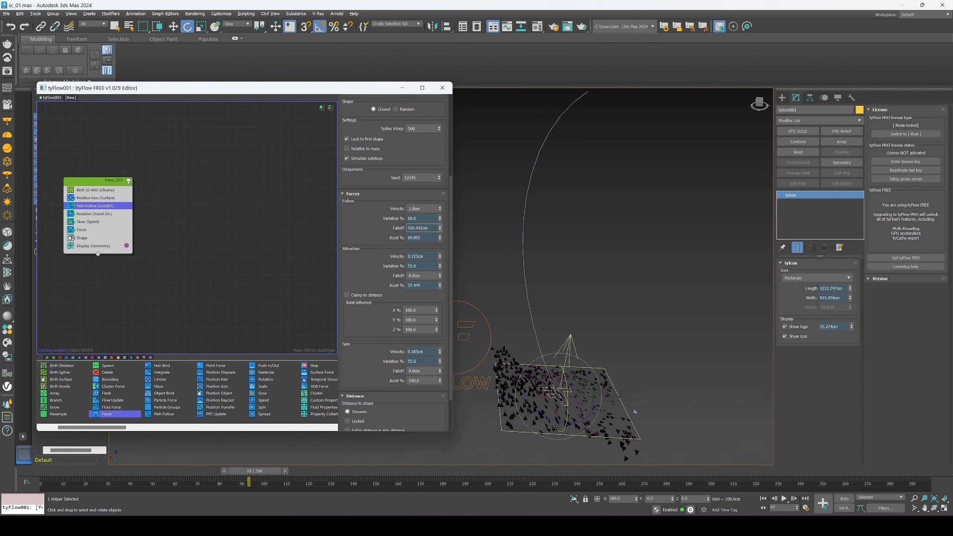
{"action": "left_click_drag", "start_coordinate": [60, 472], "coordinate": [950, 425]}
{"action": "key", "text": "e"}
Step: Set Path Follow's follow falloff to 1300 cm and return to the start of the timeline
{"action": "double_click", "coordinate": [429, 227]}
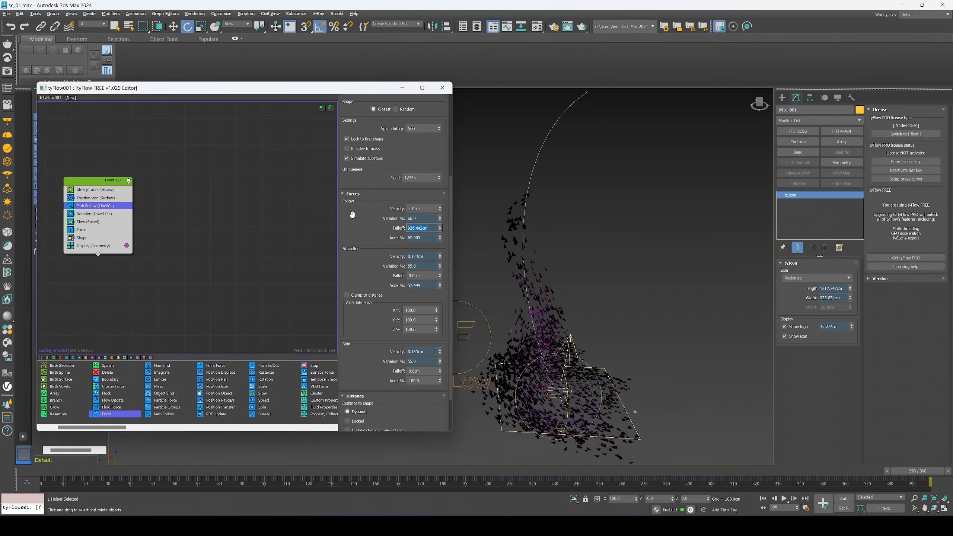
{"action": "type", "text": "1300"}
{"action": "key", "text": "Return"}
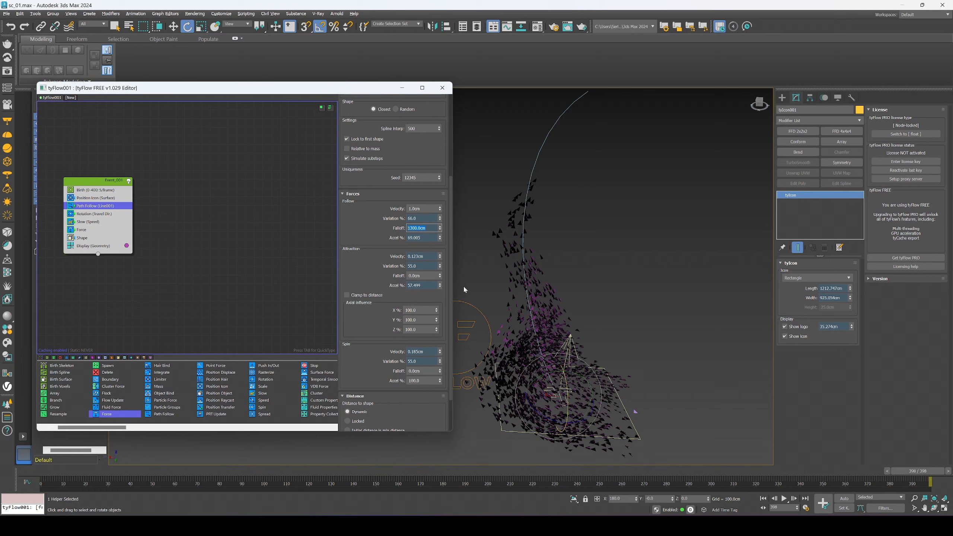
{"action": "key", "text": "q"}
{"action": "left_click_drag", "start_coordinate": [917, 470], "coordinate": [57, 447]}
{"action": "key", "text": "e"}
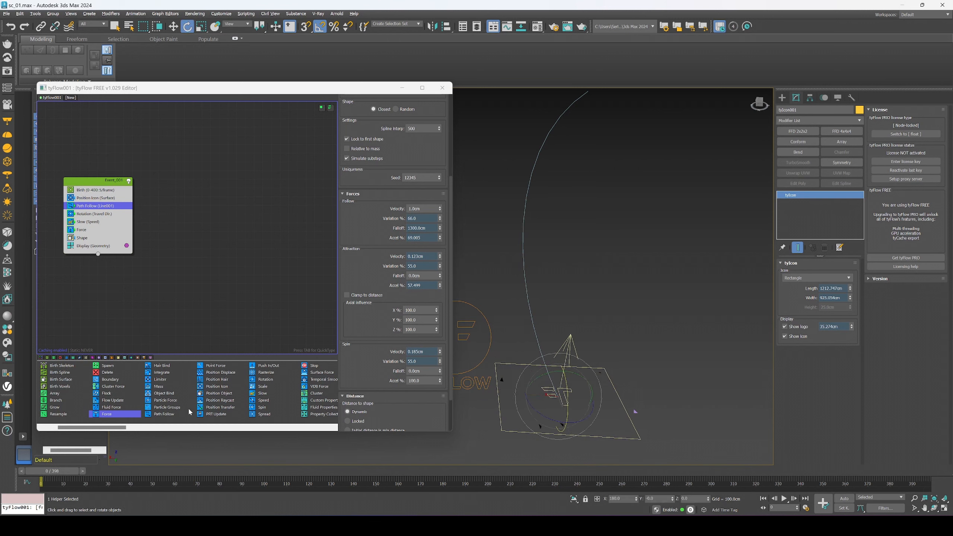
Step: Add a Particle Physics operator between Slow and Force, and preview the particle collisions at frame 295
{"action": "left_click_drag", "start_coordinate": [109, 428], "coordinate": [194, 431]}
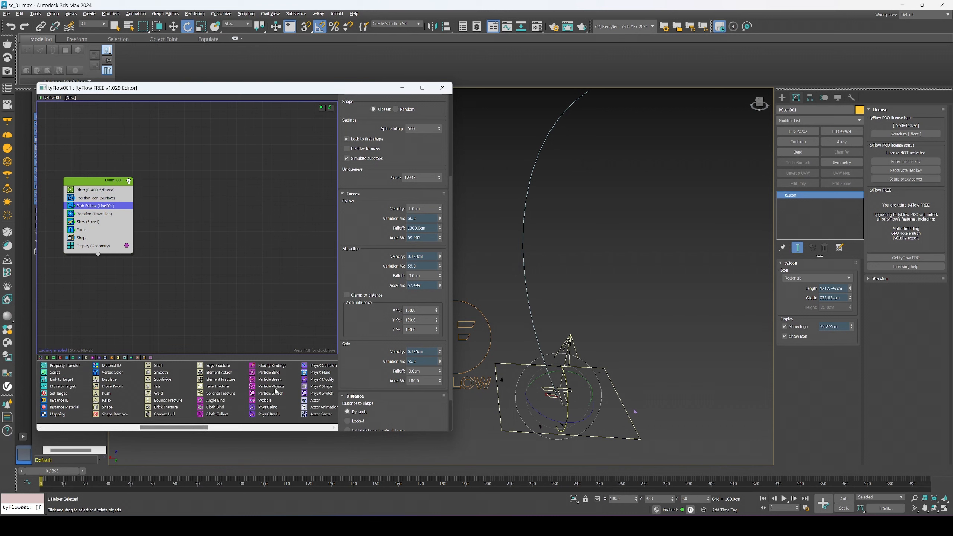
{"action": "left_click_drag", "start_coordinate": [91, 231], "coordinate": [91, 229]}
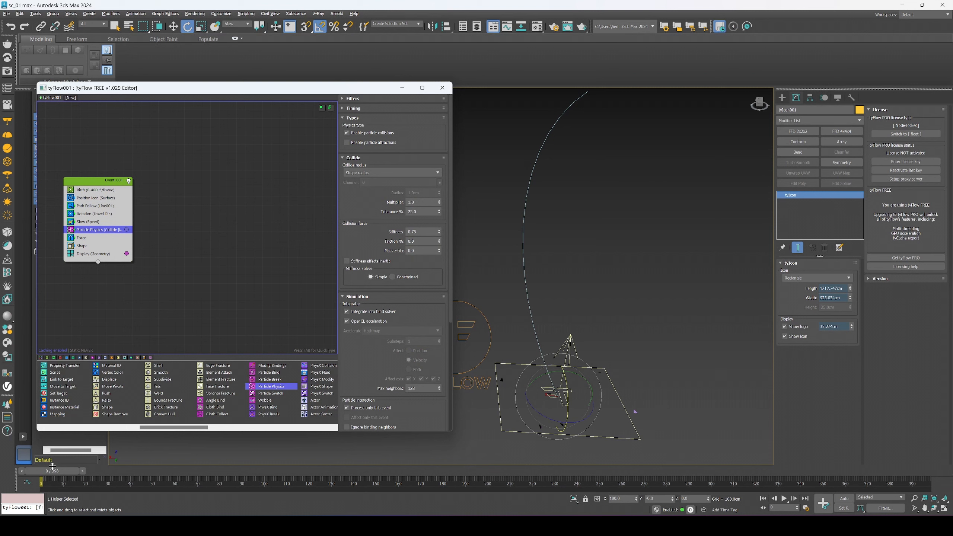
{"action": "left_click_drag", "start_coordinate": [52, 472], "coordinate": [694, 487]}
{"action": "key", "text": "e"}
{"action": "scroll", "coordinate": [361, 361], "scroll_direction": "down", "scroll_amount": 2}
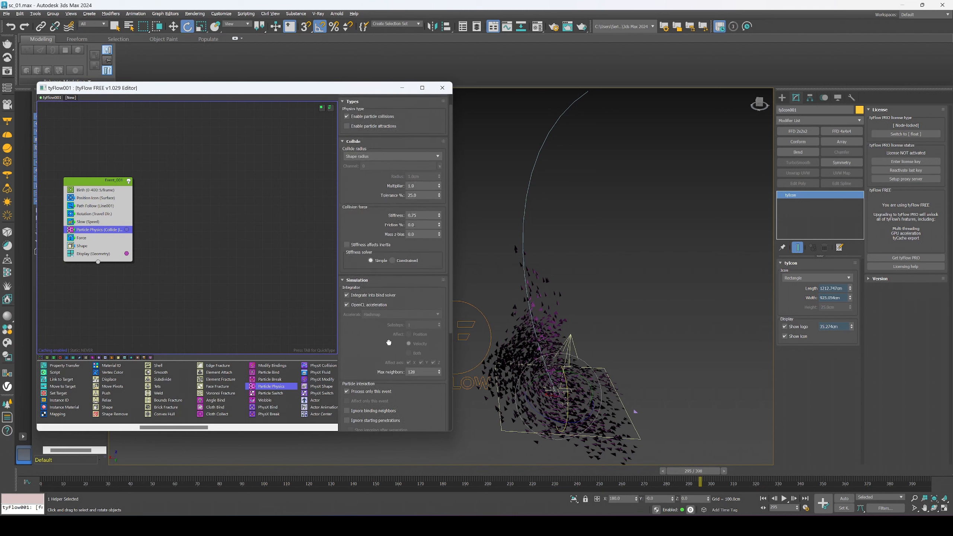
{"action": "left_click_drag", "start_coordinate": [388, 343], "coordinate": [390, 359]}
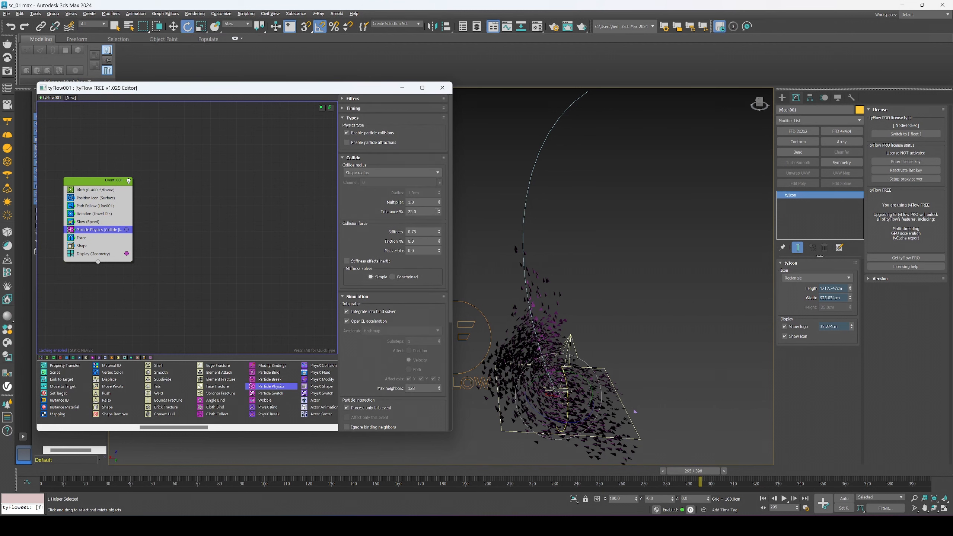
Step: Switch Particle Physics' collide radius to Absolute and raise the radius to about 14 cm, checking the swarm at frame 242
{"action": "left_click", "coordinate": [404, 173]}
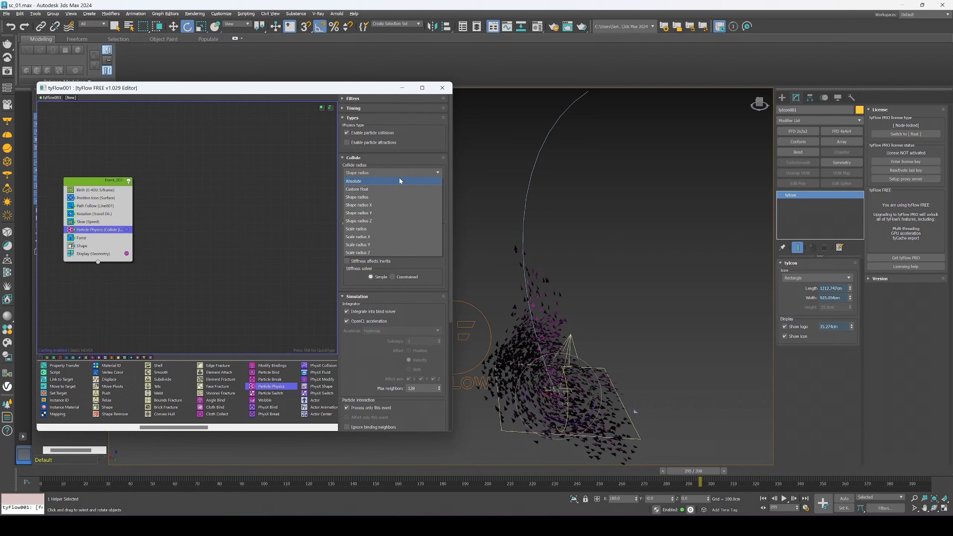
{"action": "left_click", "coordinate": [401, 181]}
{"action": "left_click_drag", "start_coordinate": [694, 476], "coordinate": [581, 465]}
{"action": "left_click", "coordinate": [439, 194]}
{"action": "left_click_drag", "start_coordinate": [382, 139], "coordinate": [397, 11]}
{"action": "left_click_drag", "start_coordinate": [438, 192], "coordinate": [439, 140]}
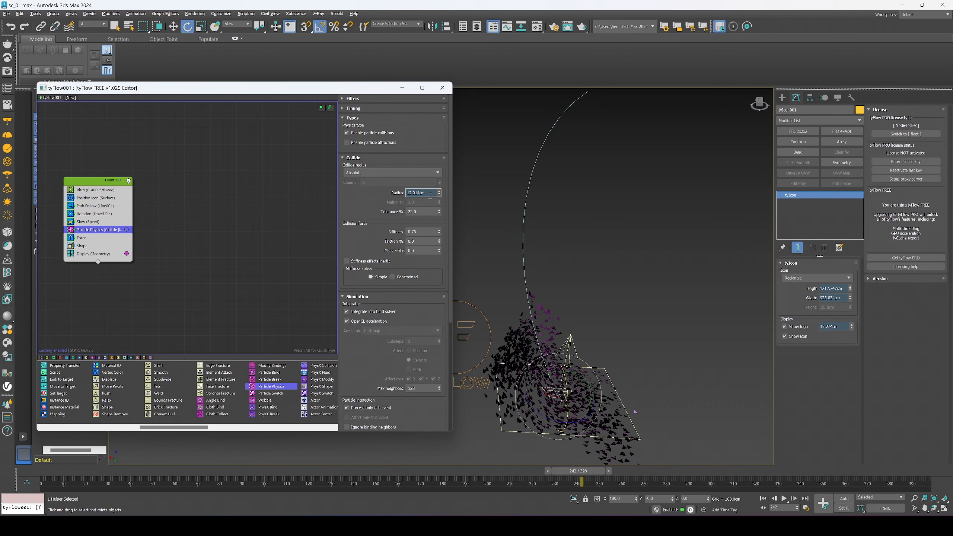
Step: Try a collide radius of 55 cm, settle on 25 cm, and preview the swarm at frame 365
{"action": "type", "text": "55"}
{"action": "key", "text": "Return"}
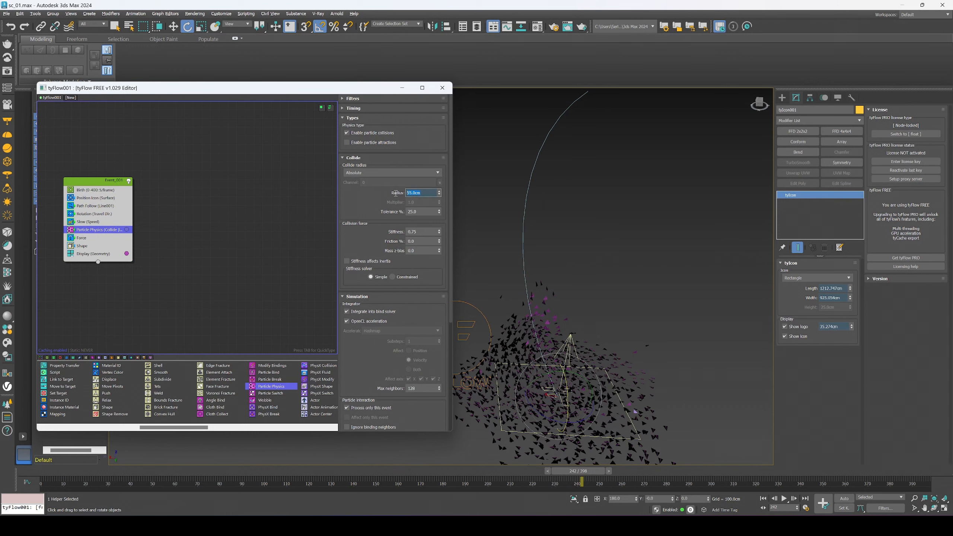
{"action": "type", "text": "25"}
{"action": "key", "text": "Return"}
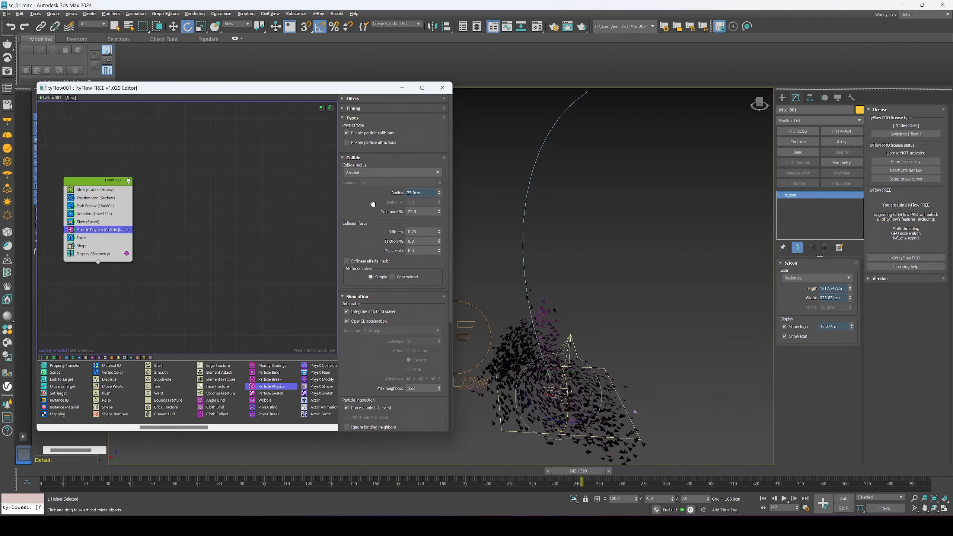
{"action": "left_click_drag", "start_coordinate": [71, 470], "coordinate": [844, 418]}
{"action": "key", "text": "e"}
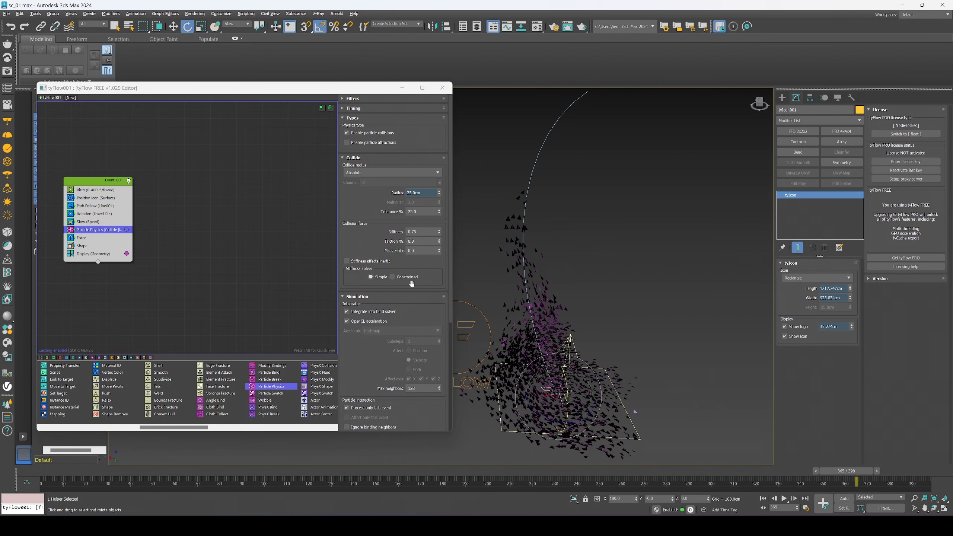
Step: Return to the start of the timeline and set Particle Physics' collide radius to 15 cm and tolerance to 50%
{"action": "left_click_drag", "start_coordinate": [240, 472], "coordinate": [124, 445]}
{"action": "double_click", "coordinate": [414, 192]}
{"action": "type", "text": "1"}
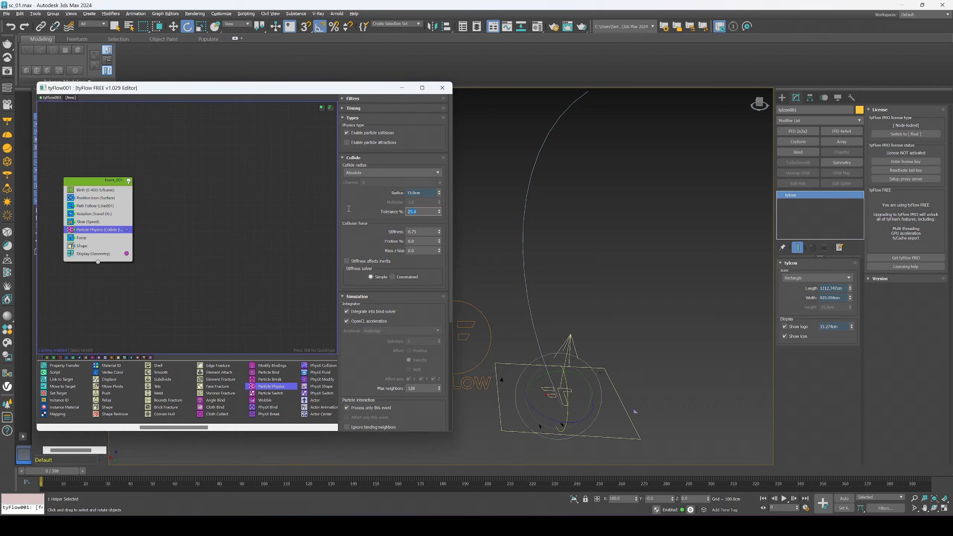
{"action": "type", "text": "5.0"}
{"action": "key", "text": "Return"}
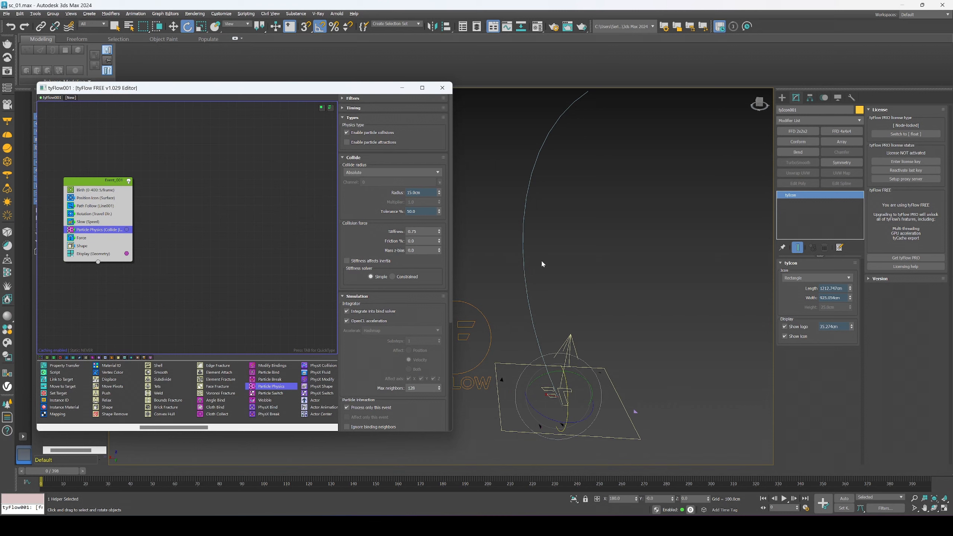
Step: Turn on the Motion Path display in the camera's object properties and bring its full trajectory into view
{"action": "middle_click_drag", "start_coordinate": [541, 259], "coordinate": [620, 281], "text": "alt"}
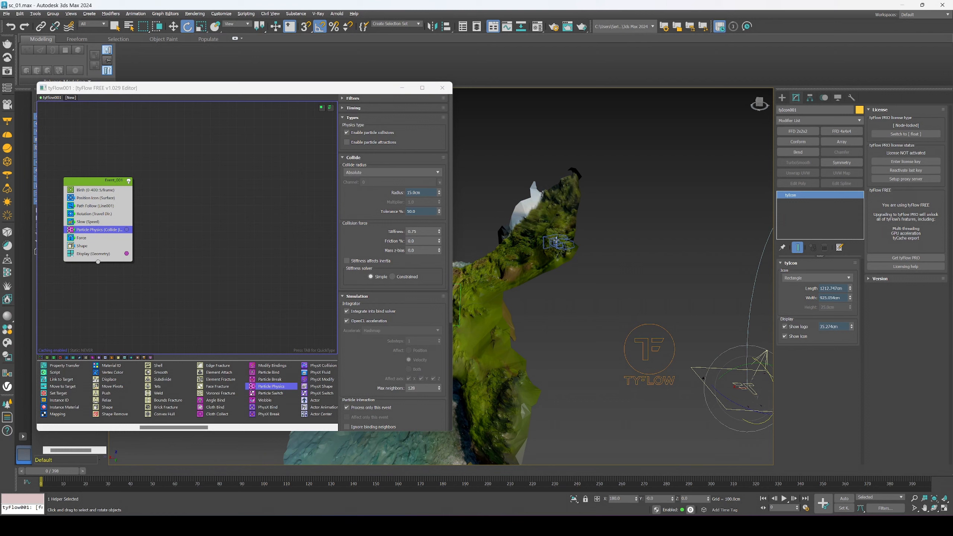
{"action": "left_click", "coordinate": [557, 241]}
{"action": "right_click", "coordinate": [601, 249]}
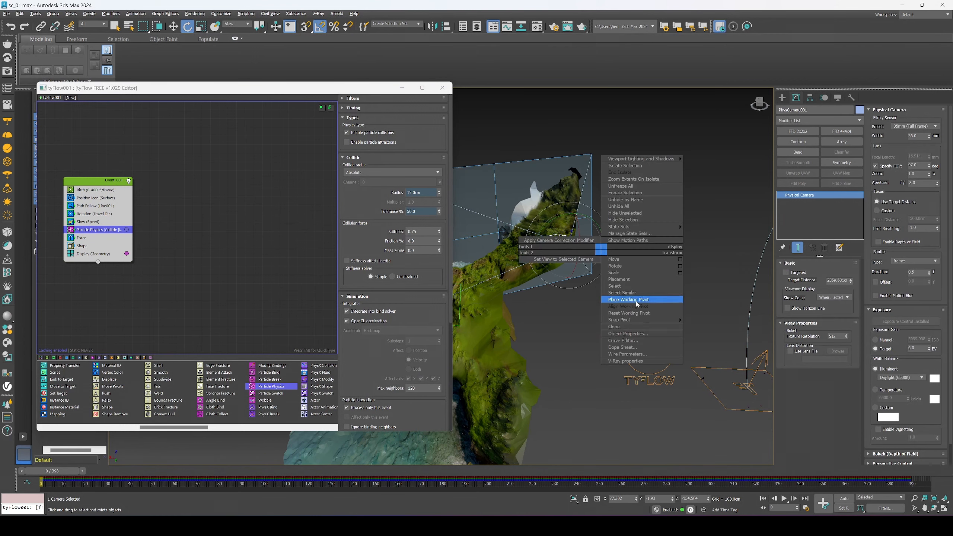
{"action": "left_click", "coordinate": [625, 334]}
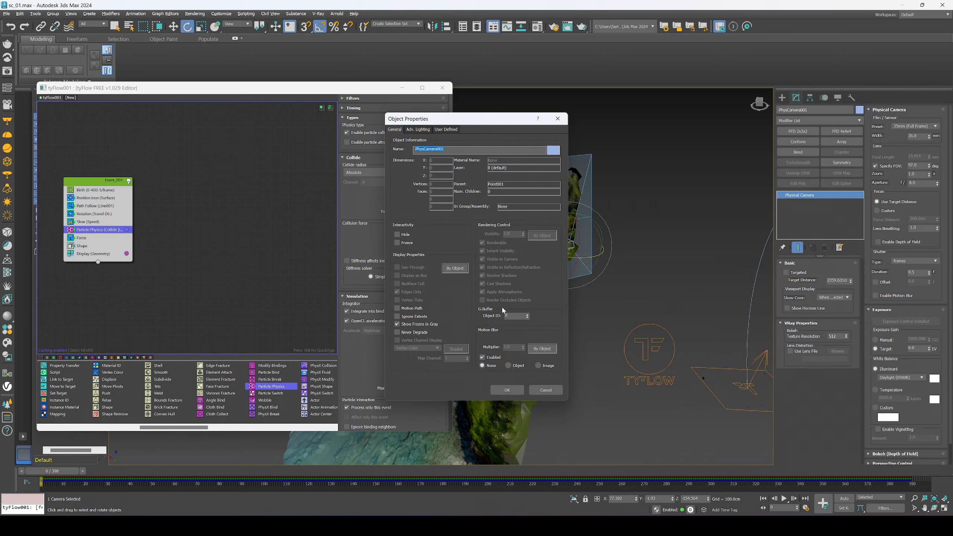
{"action": "left_click", "coordinate": [417, 310]}
{"action": "left_click", "coordinate": [505, 389]}
{"action": "middle_click_drag", "start_coordinate": [537, 311], "coordinate": [600, 302], "text": "alt"}
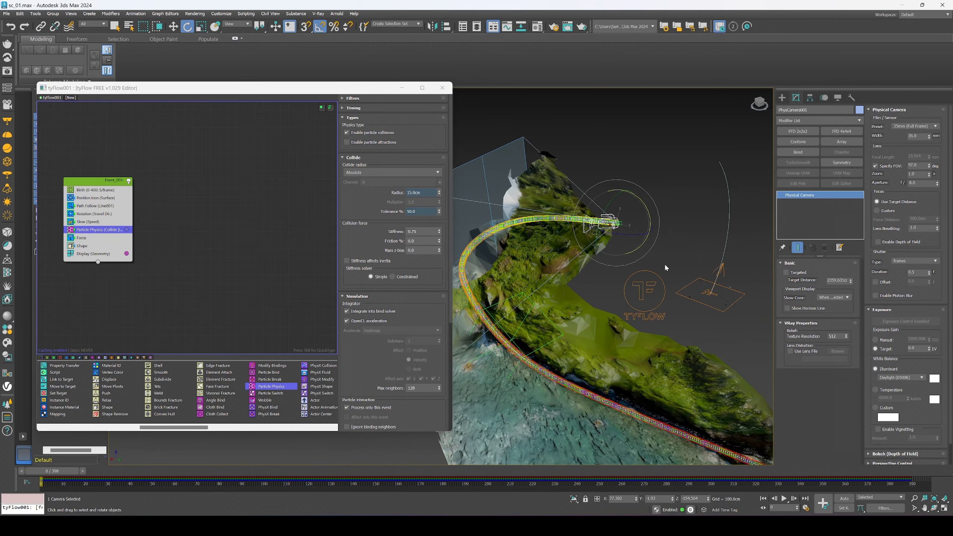
Step: Disable the tyFlow simulation and clear the selection
{"action": "left_click", "coordinate": [654, 287]}
{"action": "left_click", "coordinate": [801, 310]}
{"action": "left_click", "coordinate": [799, 320]}
{"action": "left_click", "coordinate": [714, 246]}
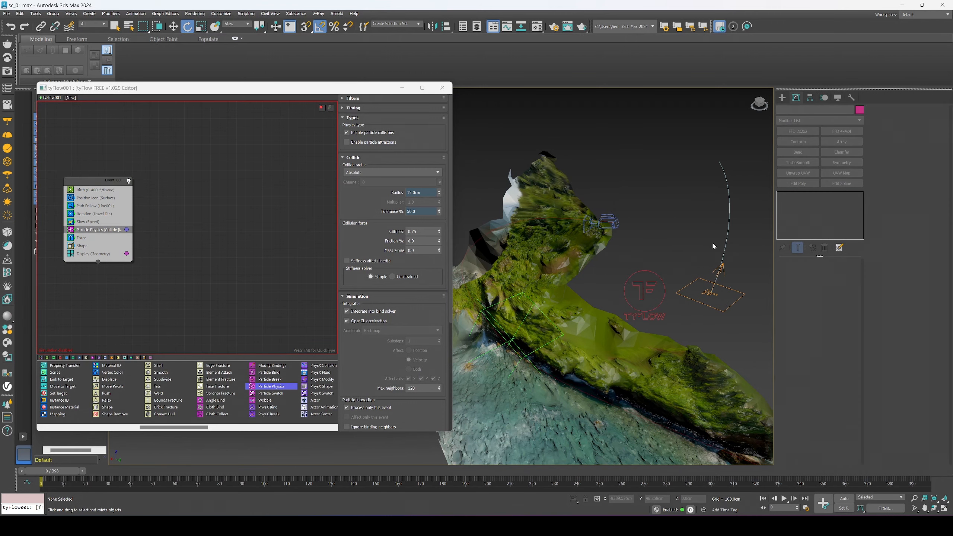
Step: Align the first vertex of the path line to the camera's pivot point in X, Y and Z position
{"action": "left_click", "coordinate": [782, 97]}
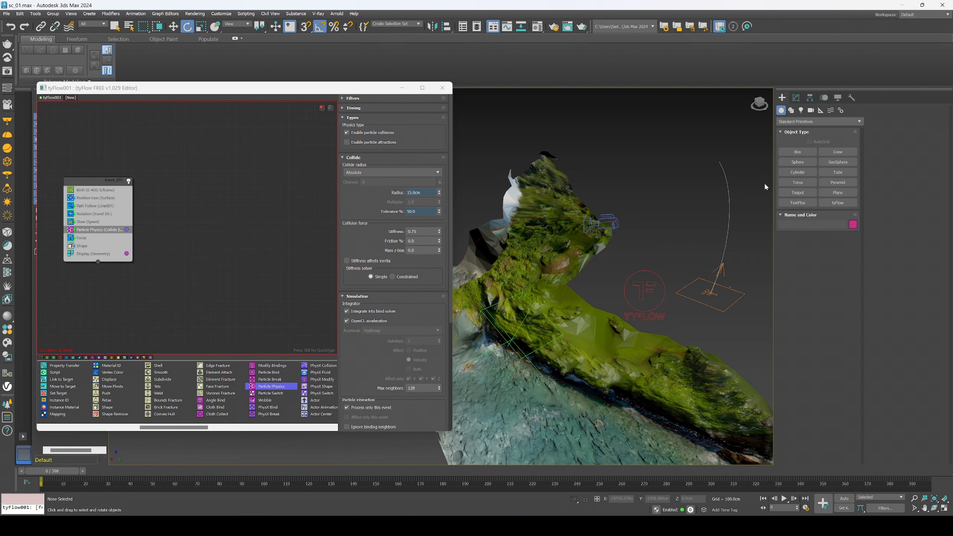
{"action": "left_click", "coordinate": [728, 228]}
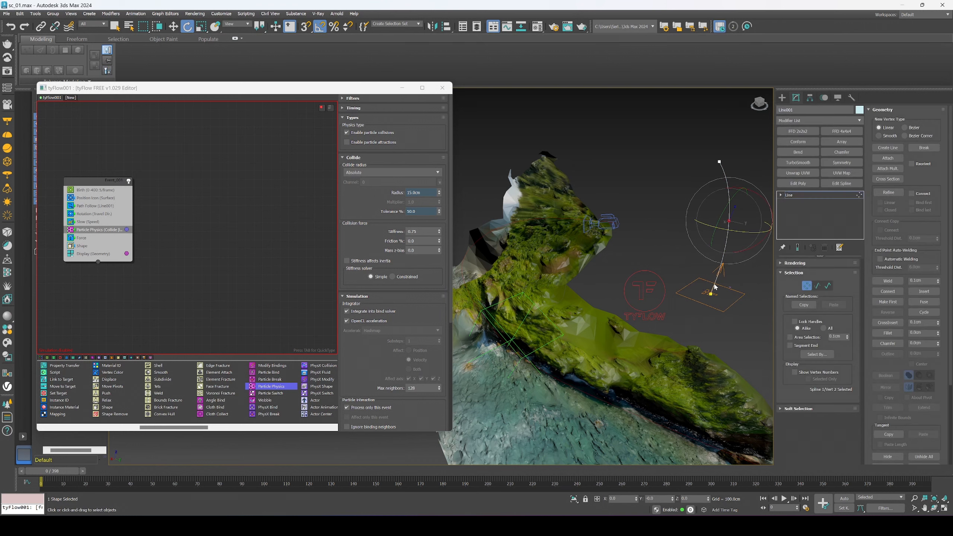
{"action": "left_click", "coordinate": [709, 293]}
{"action": "key", "text": "w"}
{"action": "key", "text": "alt+a"}
{"action": "left_click", "coordinate": [615, 224]}
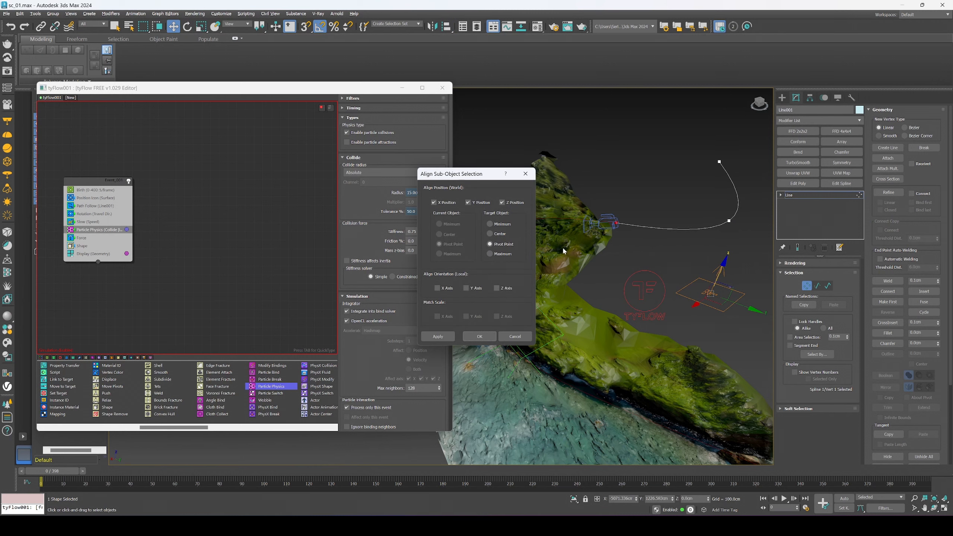
{"action": "left_click", "coordinate": [487, 336]}
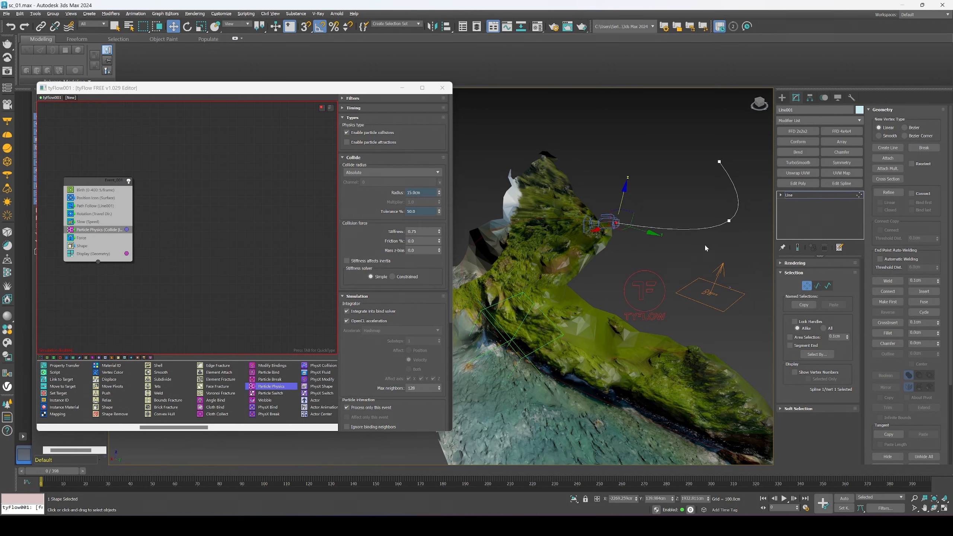
Step: Align the path's second vertex to the camera and move it a short distance away from the first vertex
{"action": "left_click", "coordinate": [730, 222]}
{"action": "key", "text": "alt+a"}
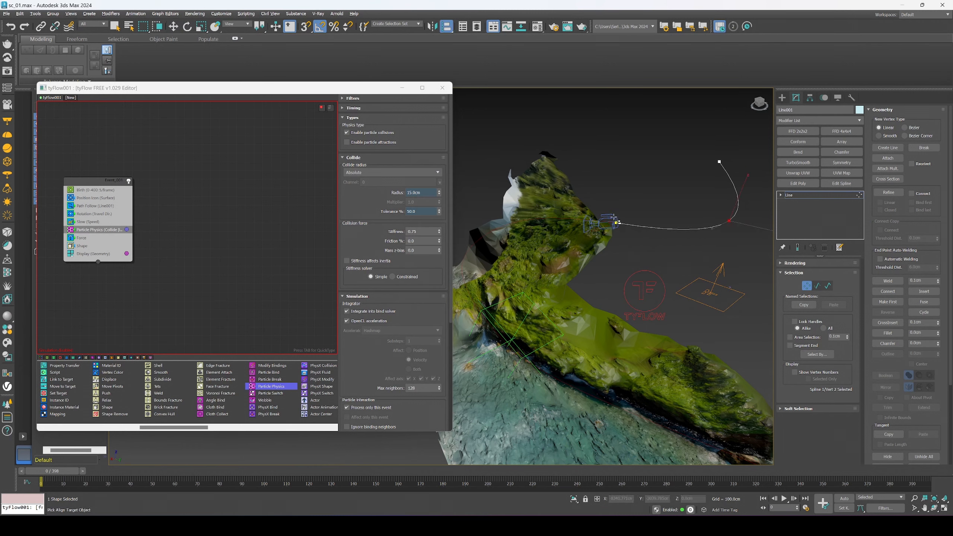
{"action": "left_click", "coordinate": [615, 225]}
{"action": "left_click", "coordinate": [510, 337]}
{"action": "middle_click_drag", "start_coordinate": [629, 225], "coordinate": [625, 237], "text": "alt"}
{"action": "left_click_drag", "start_coordinate": [620, 230], "coordinate": [517, 215]}
Step: Move the path's last vertex down to the far end of the terrain, at about X 732, Y 3666, Z 330 cm
{"action": "left_click", "coordinate": [740, 145]}
{"action": "middle_click_drag", "start_coordinate": [566, 391], "coordinate": [578, 319], "text": "alt"}
{"action": "middle_click_drag", "start_coordinate": [578, 297], "coordinate": [654, 279]}
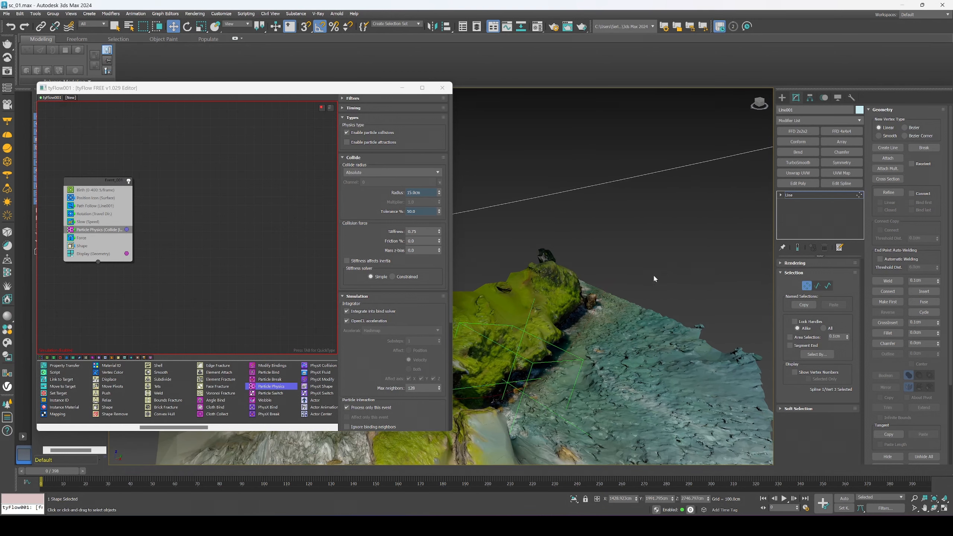
{"action": "scroll", "coordinate": [729, 196], "scroll_direction": "down", "scroll_amount": 3}
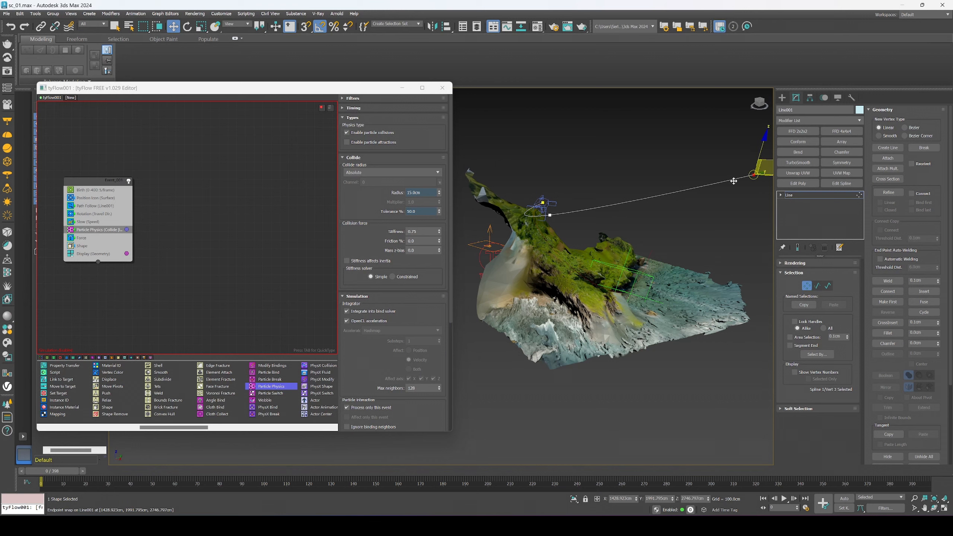
{"action": "mouse_move", "coordinate": [735, 174]}
{"action": "middle_mouse_down"}
{"action": "mouse_move", "coordinate": [720, 180]}
{"action": "mouse_move", "coordinate": [732, 187]}
{"action": "middle_mouse_up"}
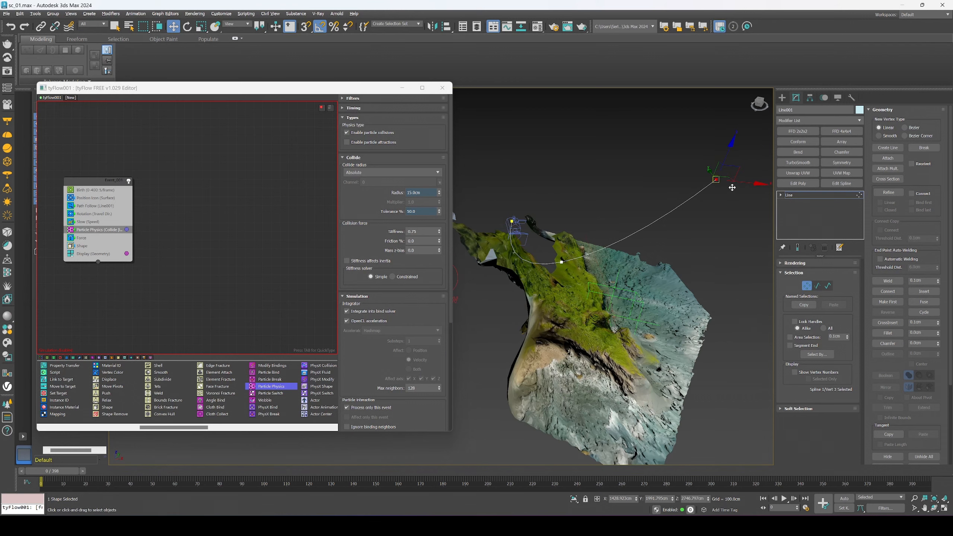
{"action": "left_click_drag", "start_coordinate": [719, 184], "coordinate": [618, 242]}
{"action": "middle_click_drag", "start_coordinate": [617, 241], "coordinate": [588, 230], "text": "alt"}
{"action": "left_click_drag", "start_coordinate": [600, 229], "coordinate": [686, 262]}
{"action": "middle_click_drag", "start_coordinate": [685, 262], "coordinate": [651, 261], "text": "alt"}
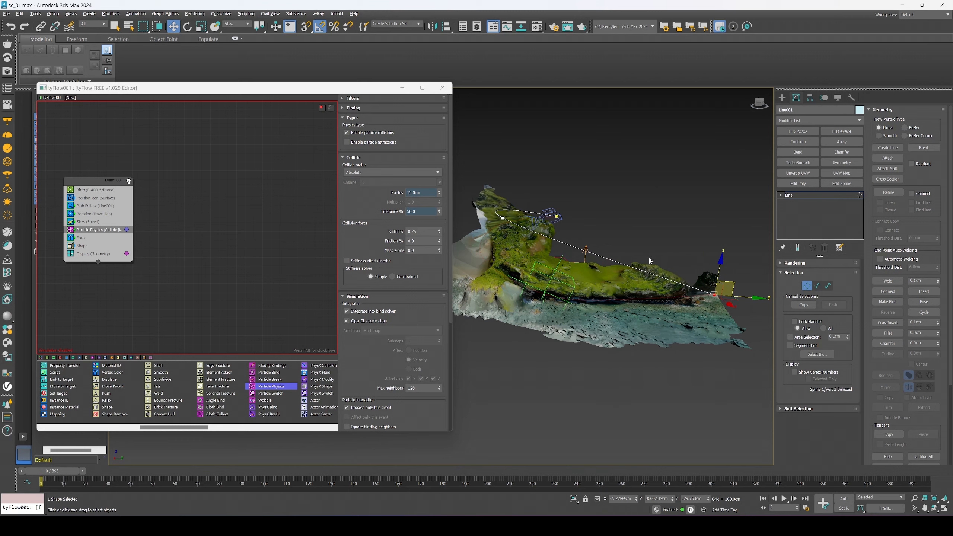
Step: Reposition the path's middle vertex beside the tip of the grassy headland, above the water
{"action": "left_click", "coordinate": [503, 218]}
{"action": "middle_click_drag", "start_coordinate": [505, 219], "coordinate": [566, 195], "text": "alt"}
{"action": "scroll", "coordinate": [486, 229], "scroll_direction": "up", "scroll_amount": 5}
{"action": "left_click_drag", "start_coordinate": [559, 184], "coordinate": [486, 190]}
{"action": "middle_click_drag", "start_coordinate": [485, 190], "coordinate": [485, 181], "text": "alt"}
{"action": "left_click_drag", "start_coordinate": [491, 164], "coordinate": [502, 247]}
{"action": "middle_click_drag", "start_coordinate": [502, 247], "coordinate": [487, 269], "text": "alt"}
{"action": "left_click_drag", "start_coordinate": [487, 268], "coordinate": [498, 254]}
Step: Convert the path's first vertex to Bezier Corner and pull its tangent handle outward to curve the start of the path
{"action": "middle_click_drag", "start_coordinate": [622, 206], "coordinate": [624, 220], "text": "alt"}
{"action": "left_click_drag", "start_coordinate": [689, 186], "coordinate": [683, 192]}
{"action": "right_click", "coordinate": [683, 193]}
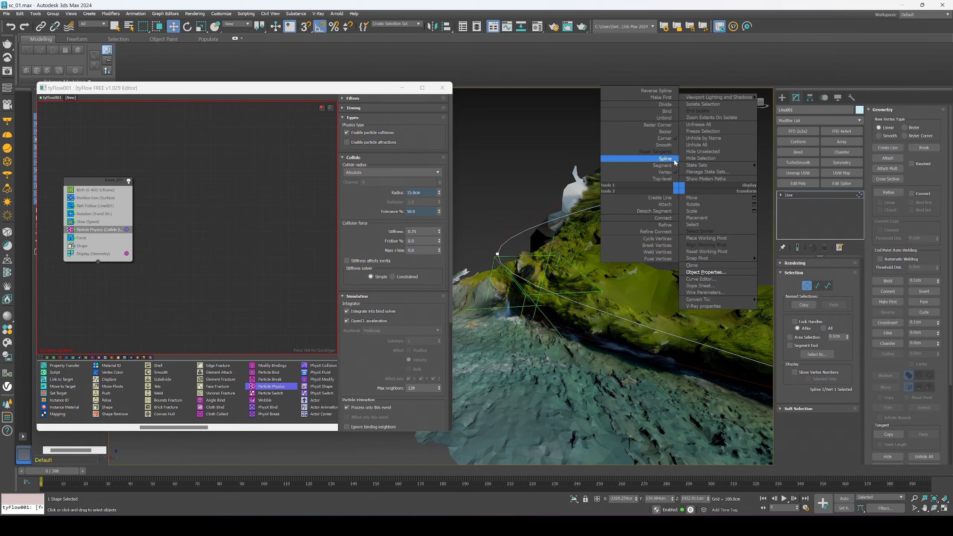
{"action": "left_click", "coordinate": [664, 125]}
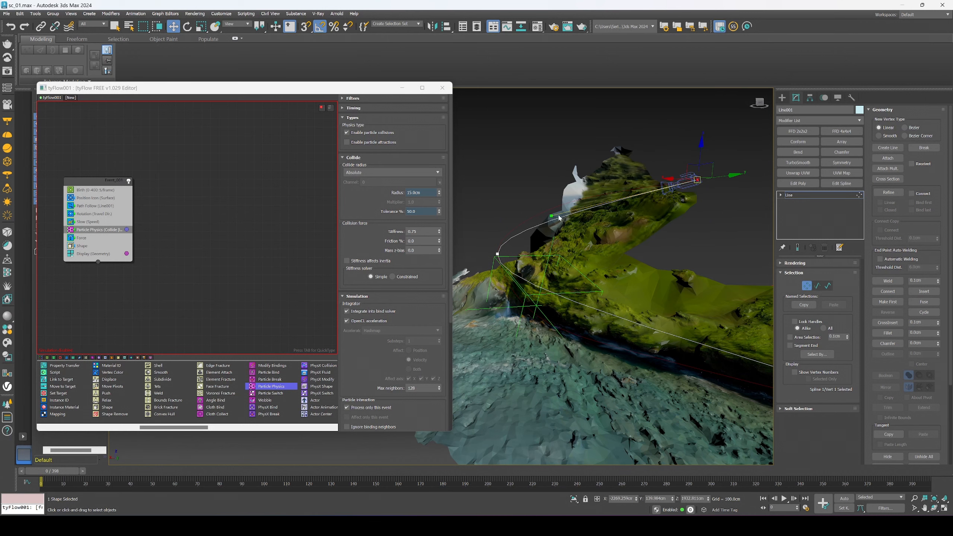
{"action": "left_click_drag", "start_coordinate": [549, 215], "coordinate": [529, 189]}
{"action": "middle_click_drag", "start_coordinate": [546, 205], "coordinate": [592, 215], "text": "alt"}
{"action": "left_click_drag", "start_coordinate": [671, 196], "coordinate": [626, 185]}
{"action": "middle_click_drag", "start_coordinate": [627, 185], "coordinate": [680, 193], "text": "alt"}
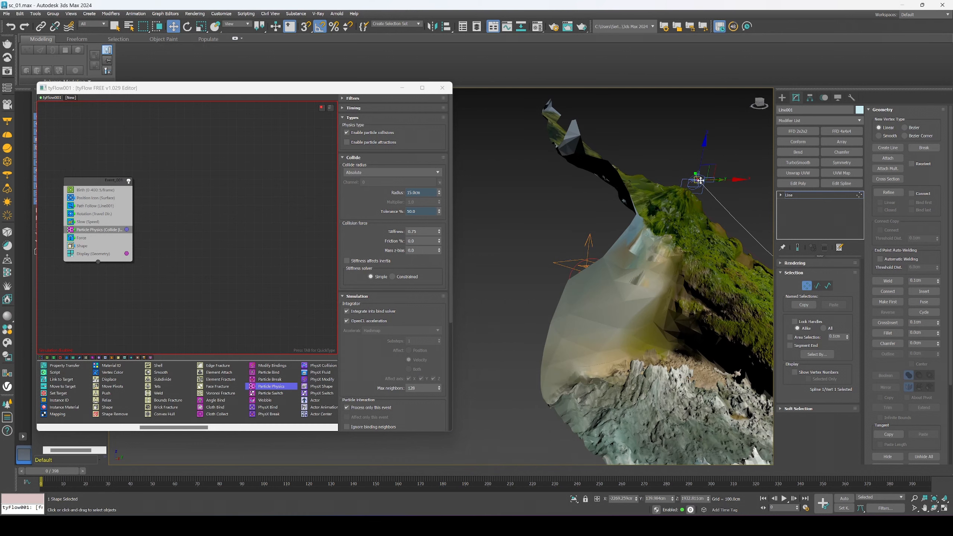
{"action": "left_click_drag", "start_coordinate": [695, 173], "coordinate": [658, 180]}
Step: Leave vertex editing and turn on Adaptive interpolation for the path line
{"action": "middle_click_drag", "start_coordinate": [724, 265], "coordinate": [675, 259]}
{"action": "left_click", "coordinate": [792, 195]}
{"action": "left_click", "coordinate": [787, 263]}
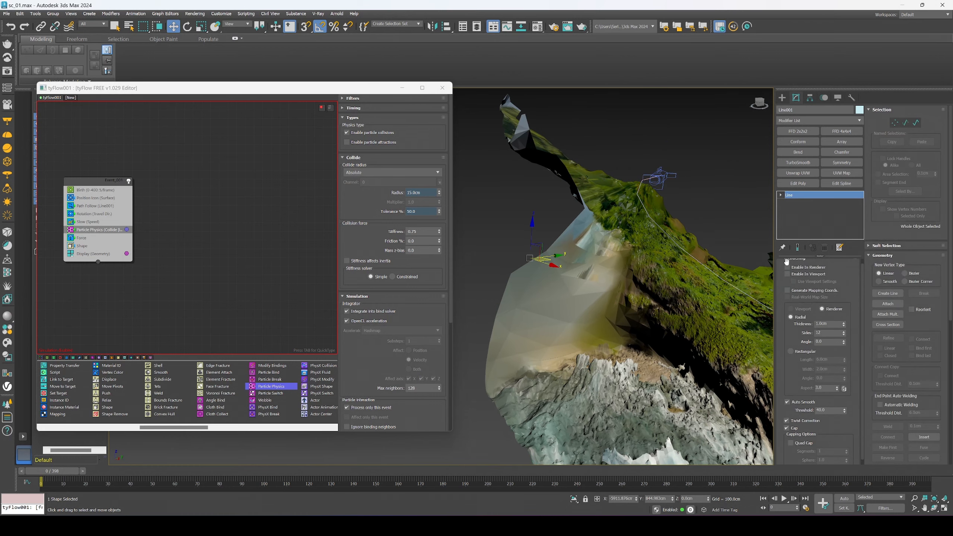
{"action": "scroll", "coordinate": [781, 266], "scroll_direction": "up", "scroll_amount": 1}
{"action": "left_click", "coordinate": [785, 265]}
{"action": "left_click", "coordinate": [787, 273]}
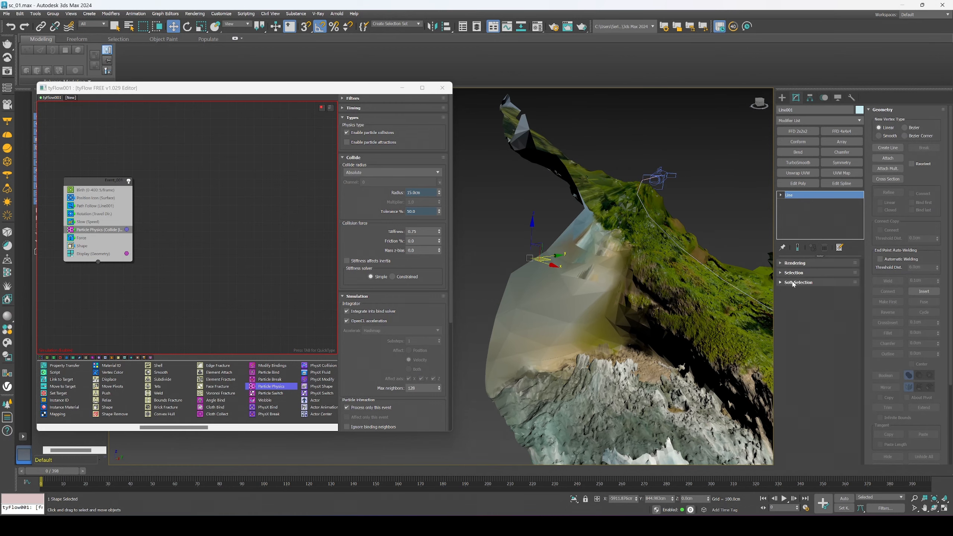
{"action": "left_click", "coordinate": [878, 110]}
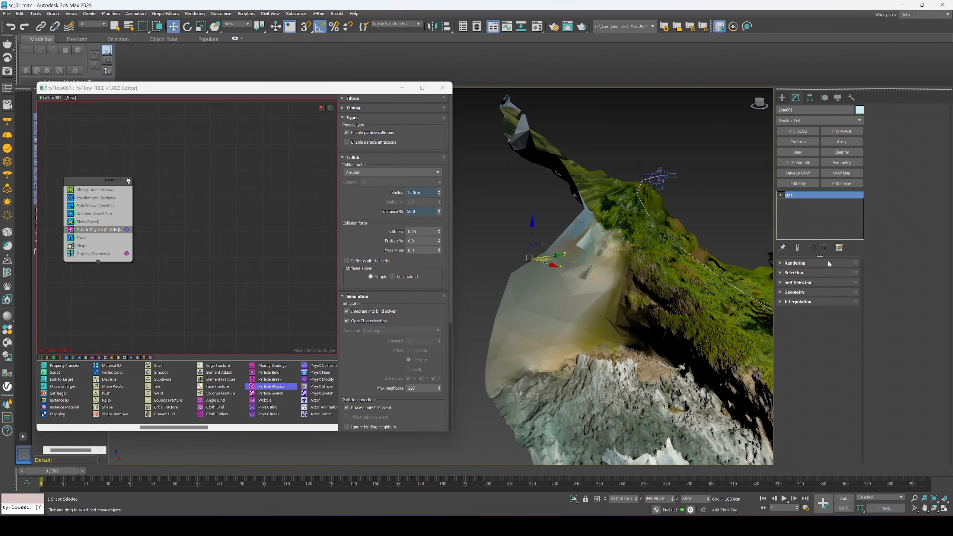
{"action": "middle_click_drag", "start_coordinate": [690, 300], "coordinate": [739, 303], "text": "alt"}
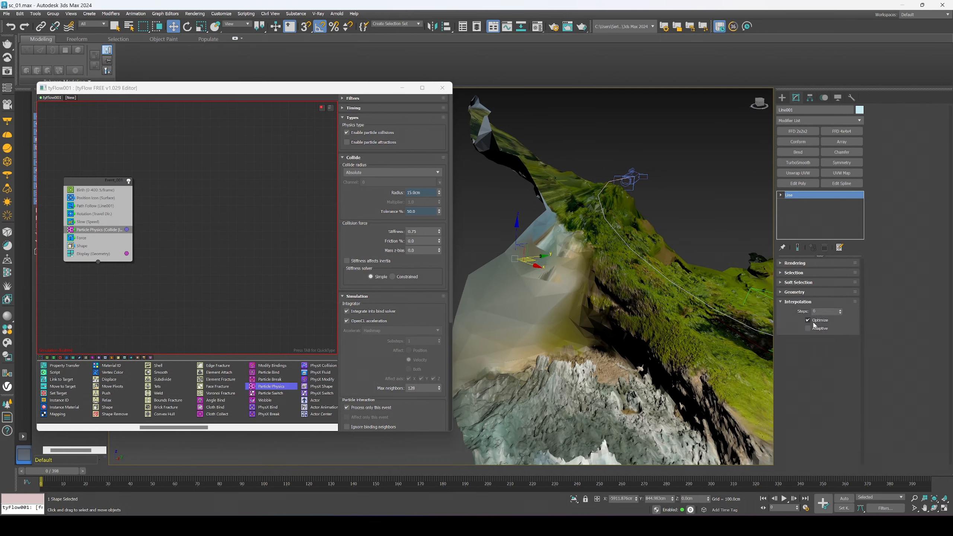
{"action": "left_click", "coordinate": [808, 328]}
{"action": "middle_click_drag", "start_coordinate": [654, 257], "coordinate": [639, 262]}
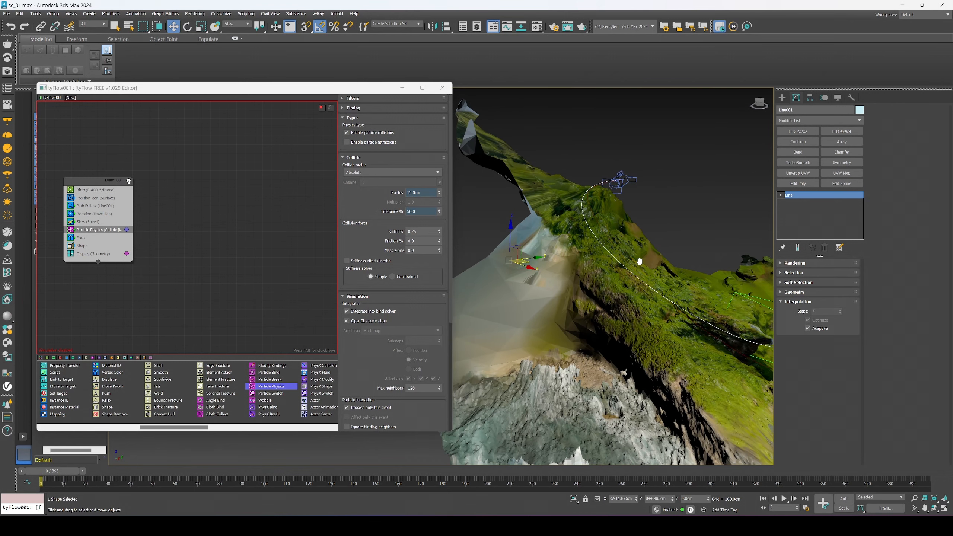
Step: Return to vertex editing and refine the first vertex's tangent handle to widen the curve around the headland
{"action": "key", "text": "1"}
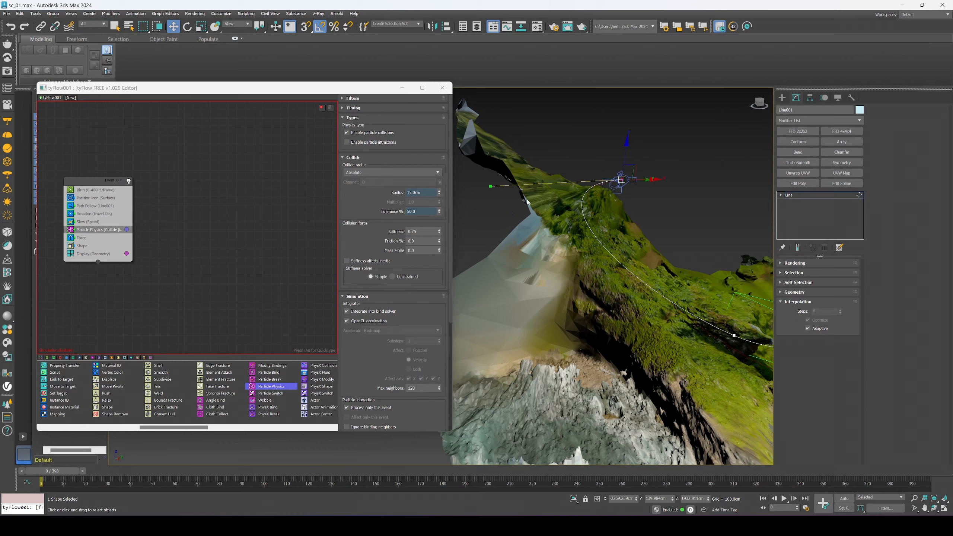
{"action": "mouse_move", "coordinate": [504, 182]}
{"action": "middle_mouse_down", "text": "alt"}
{"action": "mouse_move", "coordinate": [537, 195]}
{"action": "mouse_move", "coordinate": [518, 191]}
{"action": "middle_mouse_up", "text": "alt"}
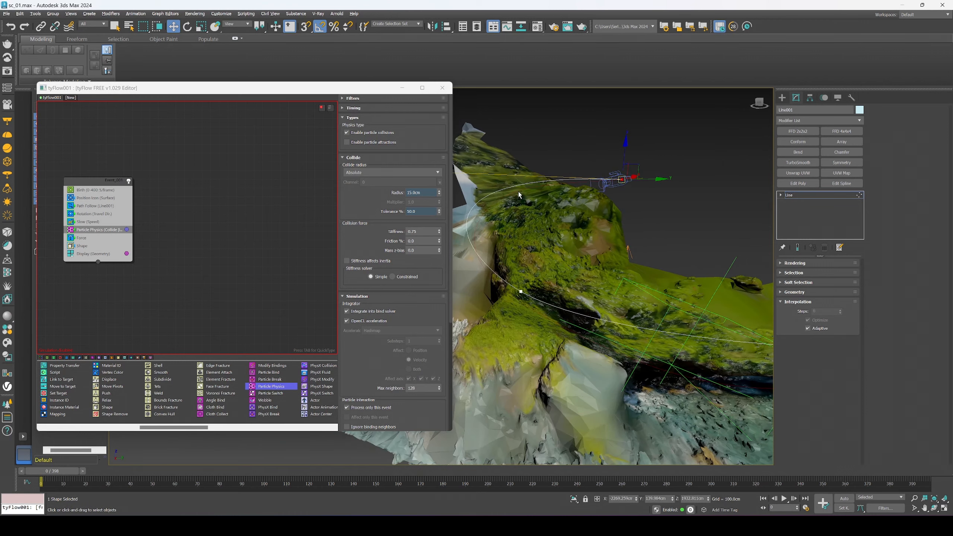
{"action": "middle_click_drag", "start_coordinate": [501, 243], "coordinate": [514, 168], "text": "alt"}
{"action": "left_click_drag", "start_coordinate": [467, 117], "coordinate": [477, 126]}
{"action": "middle_click_drag", "start_coordinate": [513, 142], "coordinate": [609, 195], "text": "alt"}
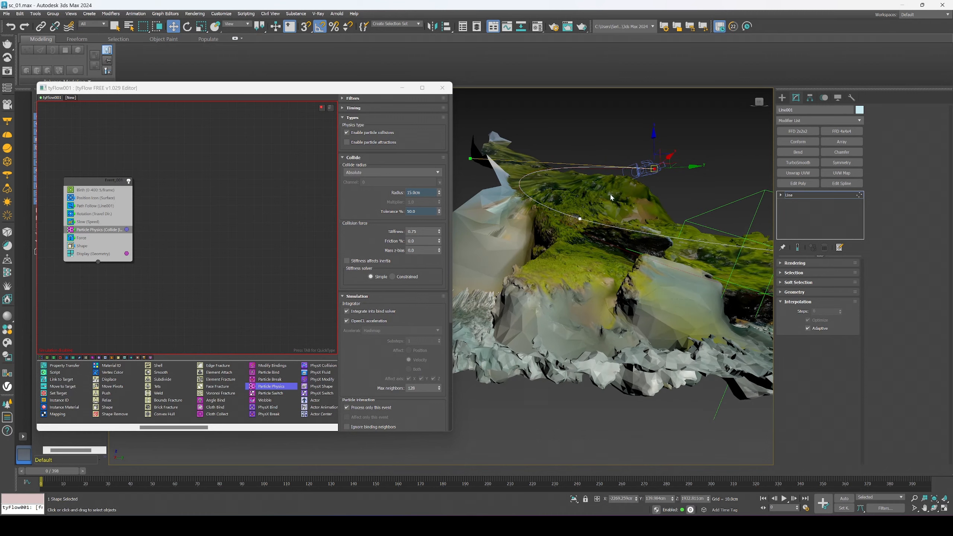
Step: Convert the path's middle vertex to Bezier and adjust its tangent handle
{"action": "scroll", "coordinate": [580, 219], "scroll_direction": "up", "scroll_amount": 10}
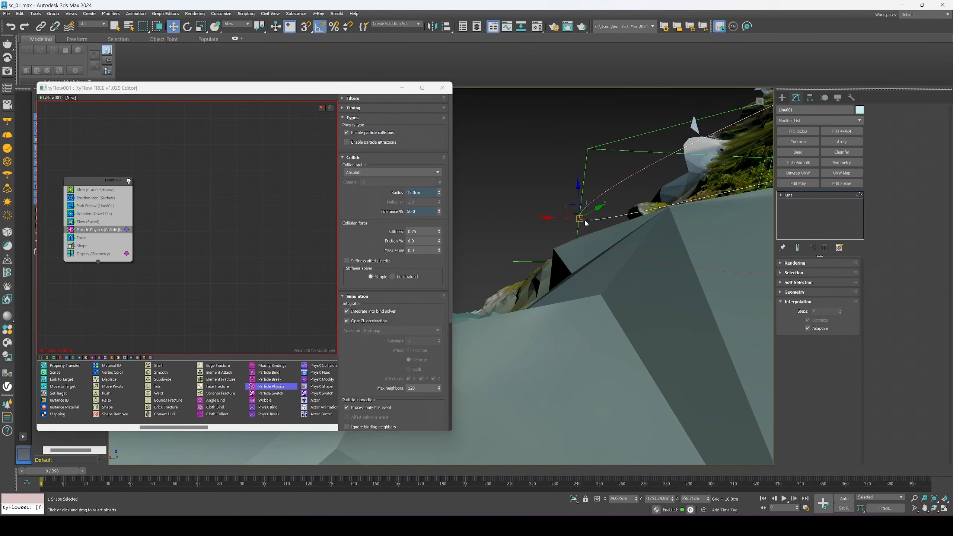
{"action": "scroll", "coordinate": [583, 227], "scroll_direction": "down", "scroll_amount": 5}
{"action": "right_click", "coordinate": [585, 229]}
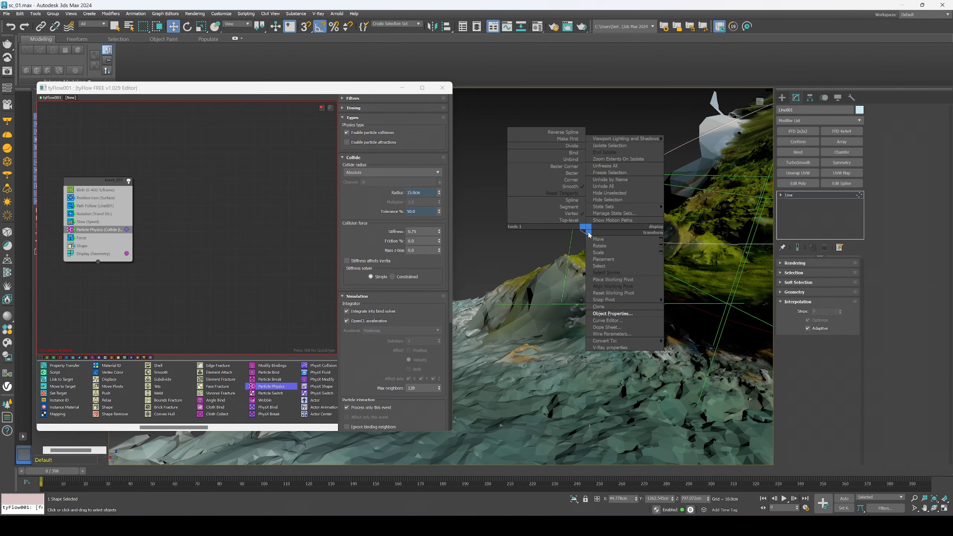
{"action": "left_click", "coordinate": [573, 173]}
{"action": "left_click_drag", "start_coordinate": [580, 256], "coordinate": [608, 259]}
Step: Convert the path's last vertex to Bezier Corner and adjust its tangent handle to bend the end of the path
{"action": "mouse_move", "coordinate": [634, 264]}
{"action": "middle_mouse_down", "text": "alt"}
{"action": "mouse_move", "coordinate": [613, 279]}
{"action": "mouse_move", "coordinate": [629, 277]}
{"action": "middle_mouse_up", "text": "alt"}
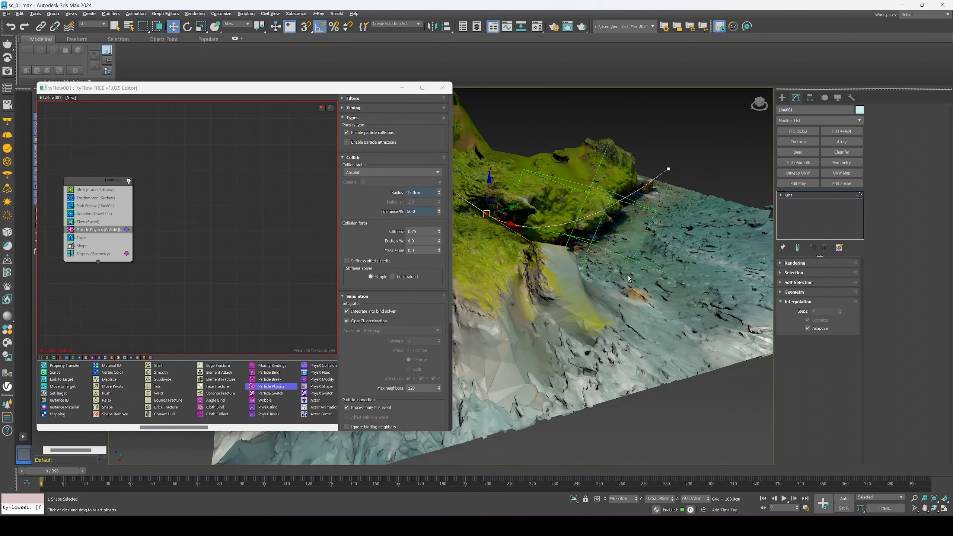
{"action": "left_click", "coordinate": [668, 169]}
{"action": "right_click", "coordinate": [663, 186]}
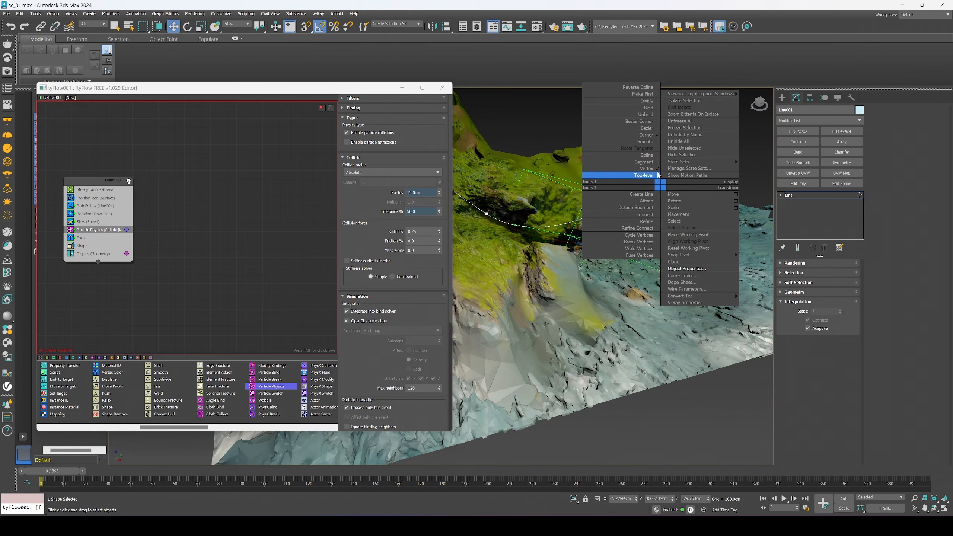
{"action": "left_click", "coordinate": [637, 123]}
{"action": "left_click_drag", "start_coordinate": [628, 199], "coordinate": [632, 224]}
{"action": "middle_click_drag", "start_coordinate": [632, 225], "coordinate": [472, 142], "text": "alt"}
Step: Minimize the tyFlow editor and examine how the reshaped path runs along the cliff and over the water
{"action": "left_click", "coordinate": [402, 89]}
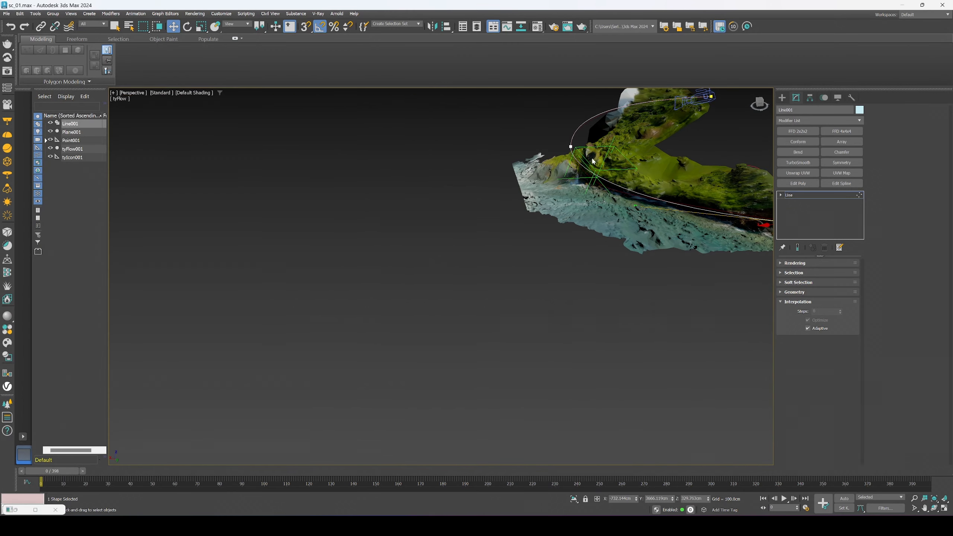
{"action": "scroll", "coordinate": [607, 182], "scroll_direction": "up", "scroll_amount": 4}
{"action": "mouse_move", "coordinate": [607, 183]}
{"action": "middle_mouse_down", "text": "alt"}
{"action": "mouse_move", "coordinate": [617, 192]}
{"action": "mouse_move", "coordinate": [568, 196]}
{"action": "mouse_move", "coordinate": [519, 180]}
{"action": "mouse_move", "coordinate": [494, 251]}
{"action": "middle_mouse_up", "text": "alt"}
{"action": "key", "text": "F3"}
{"action": "key", "text": "F3"}
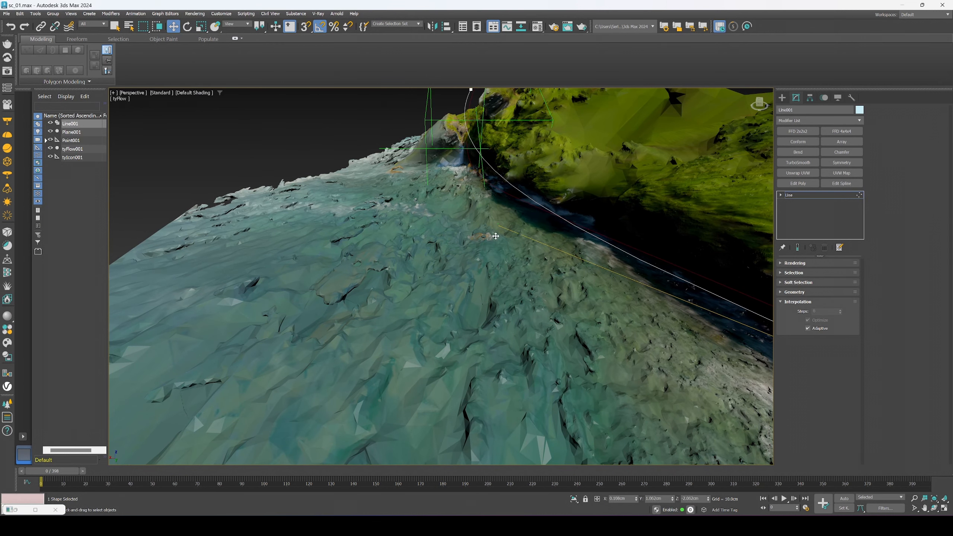
{"action": "scroll", "coordinate": [496, 223], "scroll_direction": "down", "scroll_amount": 5}
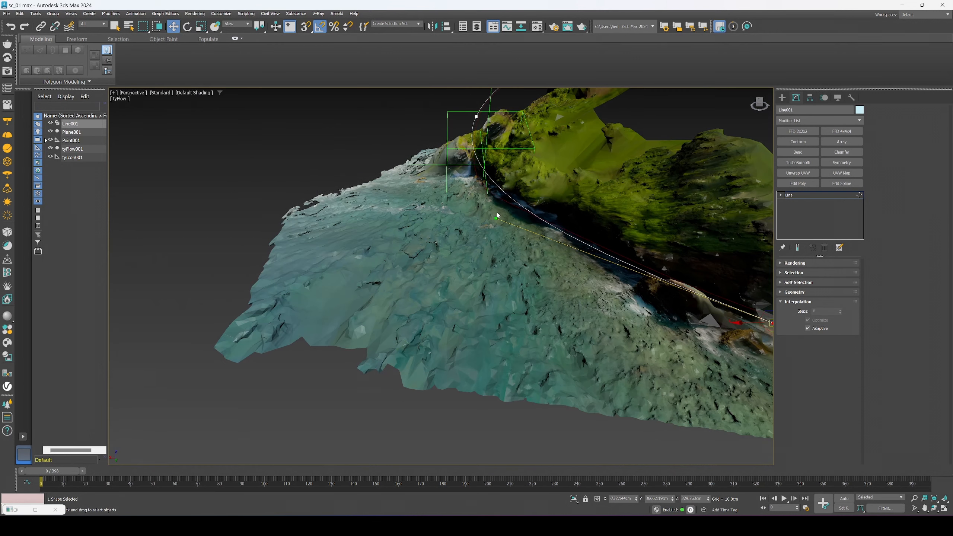
{"action": "middle_click_drag", "start_coordinate": [497, 223], "coordinate": [505, 218]}
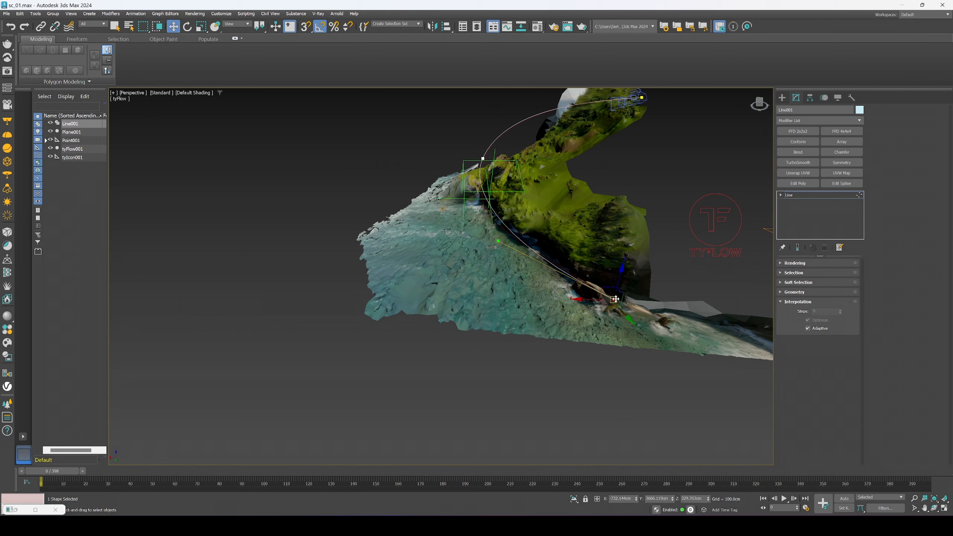
Step: Refine the tangent handle of the path's last vertex to adjust the bend over the water
{"action": "mouse_move", "coordinate": [498, 239]}
{"action": "left_mouse_down"}
{"action": "mouse_move", "coordinate": [496, 260]}
{"action": "mouse_move", "coordinate": [501, 235]}
{"action": "left_mouse_up"}
{"action": "middle_click_drag", "start_coordinate": [500, 235], "coordinate": [488, 232], "text": "alt"}
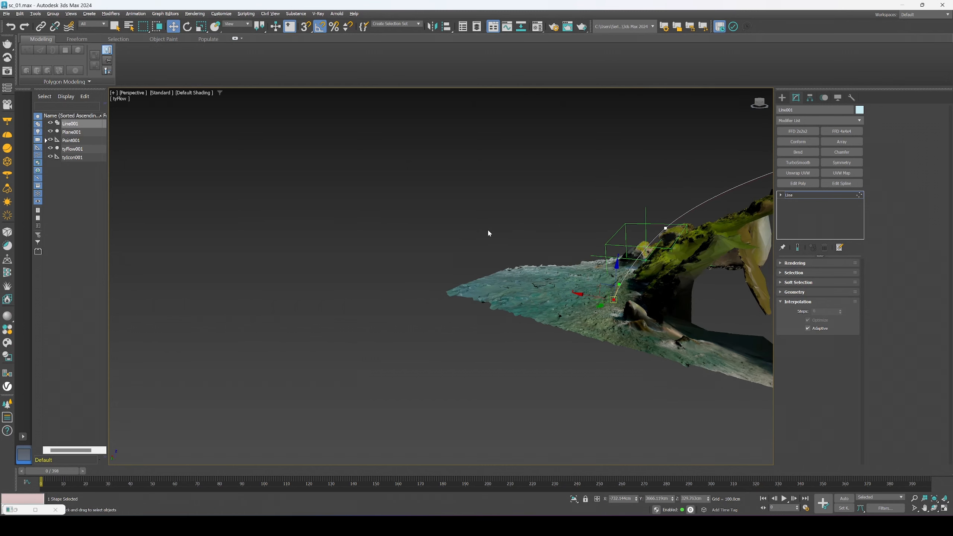
{"action": "scroll", "coordinate": [663, 232], "scroll_direction": "up", "scroll_amount": 5}
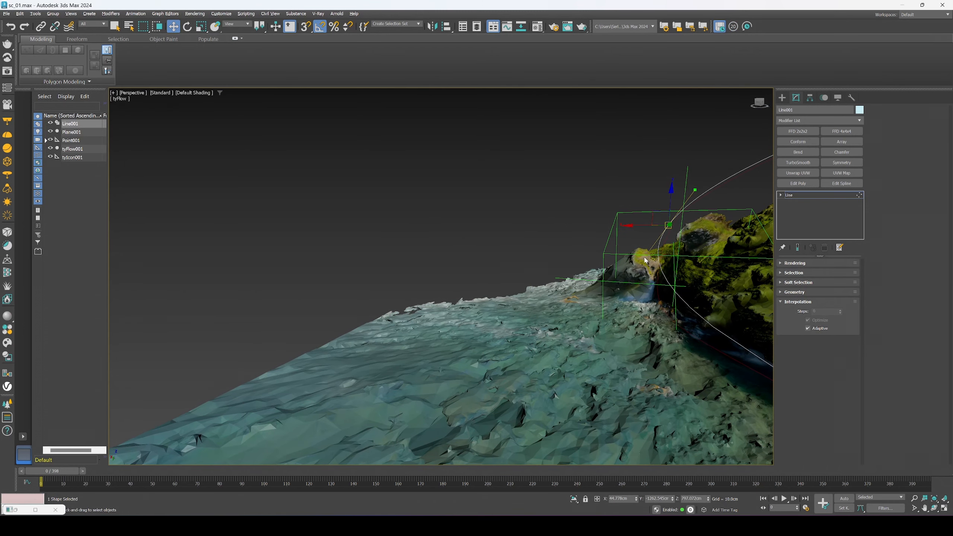
Step: Adjust the middle vertex's tangent handle so the path curves more smoothly around the cliff
{"action": "middle_click_drag", "start_coordinate": [631, 269], "coordinate": [671, 267], "text": "alt"}
{"action": "left_click_drag", "start_coordinate": [708, 156], "coordinate": [701, 131]}
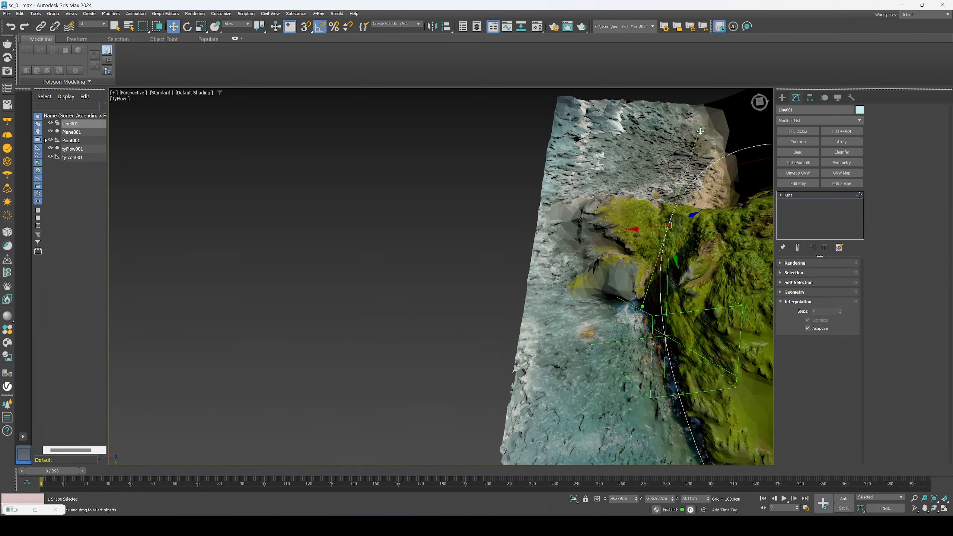
{"action": "middle_click_drag", "start_coordinate": [698, 134], "coordinate": [575, 138], "text": "alt"}
{"action": "left_click_drag", "start_coordinate": [569, 121], "coordinate": [559, 177]}
{"action": "right_click", "coordinate": [559, 178]}
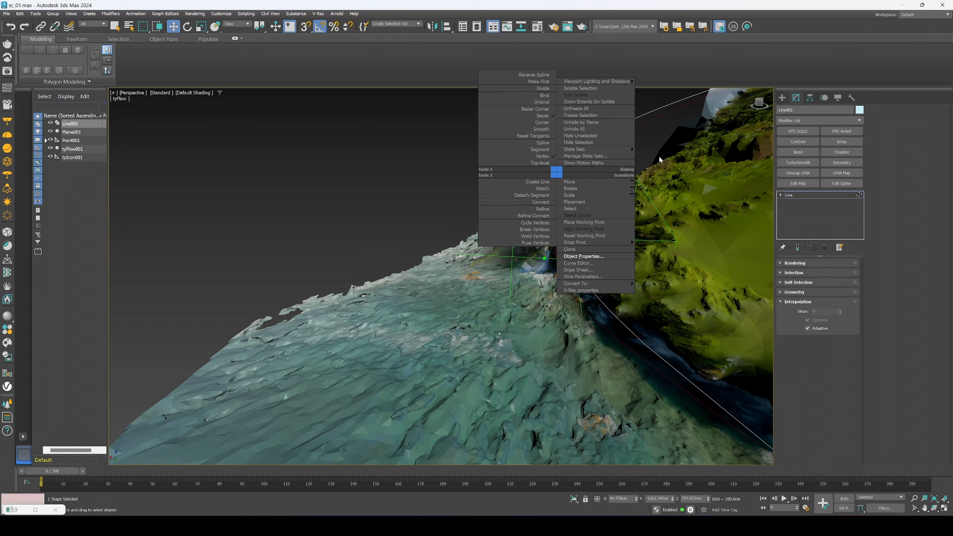
{"action": "middle_click_drag", "start_coordinate": [659, 159], "coordinate": [603, 163], "text": "alt"}
{"action": "mouse_move", "coordinate": [481, 134]}
{"action": "left_mouse_down"}
{"action": "mouse_move", "coordinate": [494, 126]}
{"action": "mouse_move", "coordinate": [486, 137]}
{"action": "left_mouse_up"}
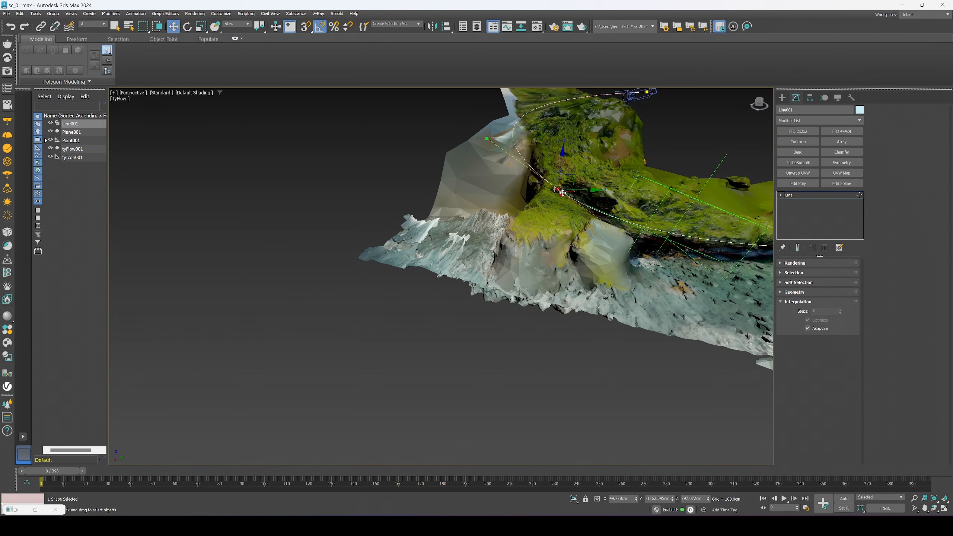
Step: Move the path's middle vertex lower, placing it just above the grassy ridge beside the cliff
{"action": "middle_click_drag", "start_coordinate": [564, 198], "coordinate": [556, 189], "text": "alt"}
{"action": "left_click_drag", "start_coordinate": [555, 188], "coordinate": [575, 205]}
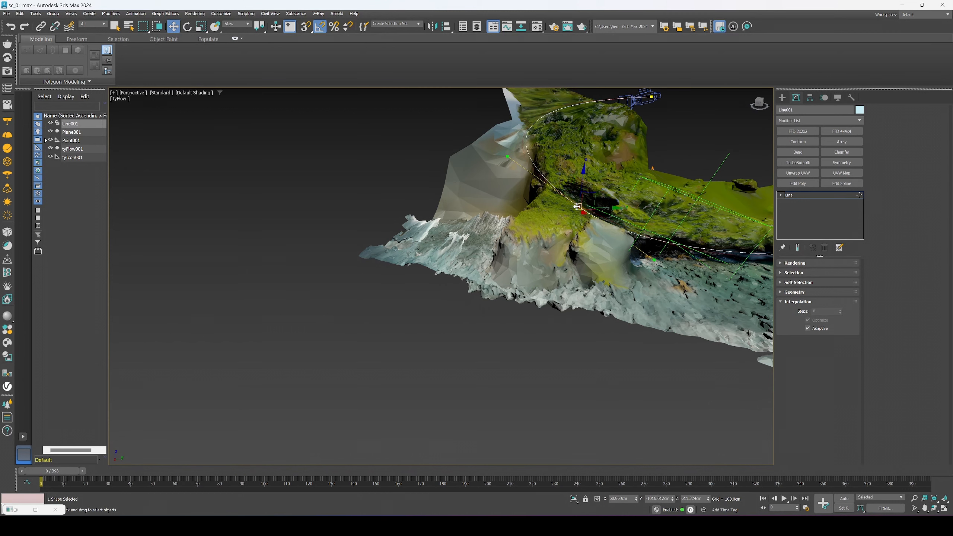
{"action": "middle_click_drag", "start_coordinate": [506, 158], "coordinate": [537, 168], "text": "alt"}
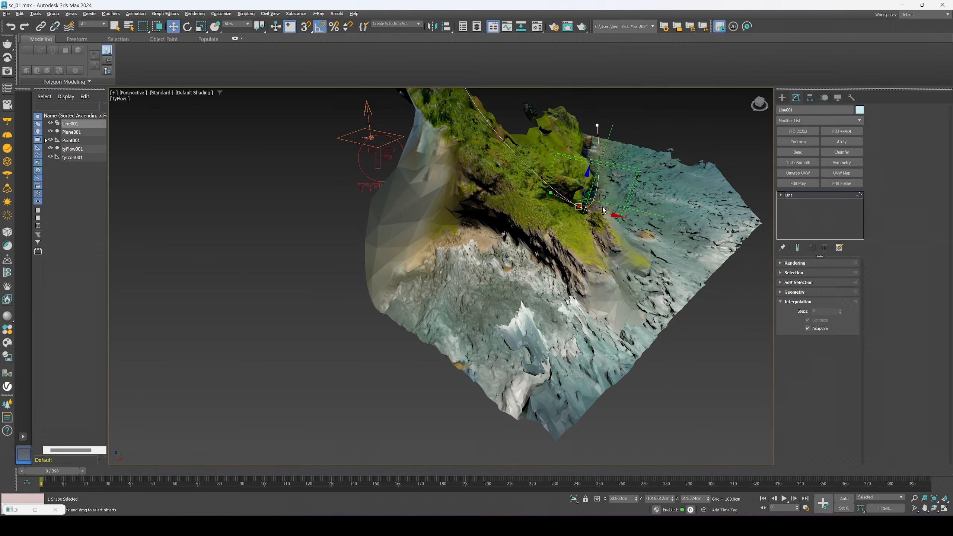
{"action": "middle_click_drag", "start_coordinate": [601, 209], "coordinate": [605, 214], "text": "alt"}
{"action": "scroll", "coordinate": [592, 199], "scroll_direction": "up", "scroll_amount": 5}
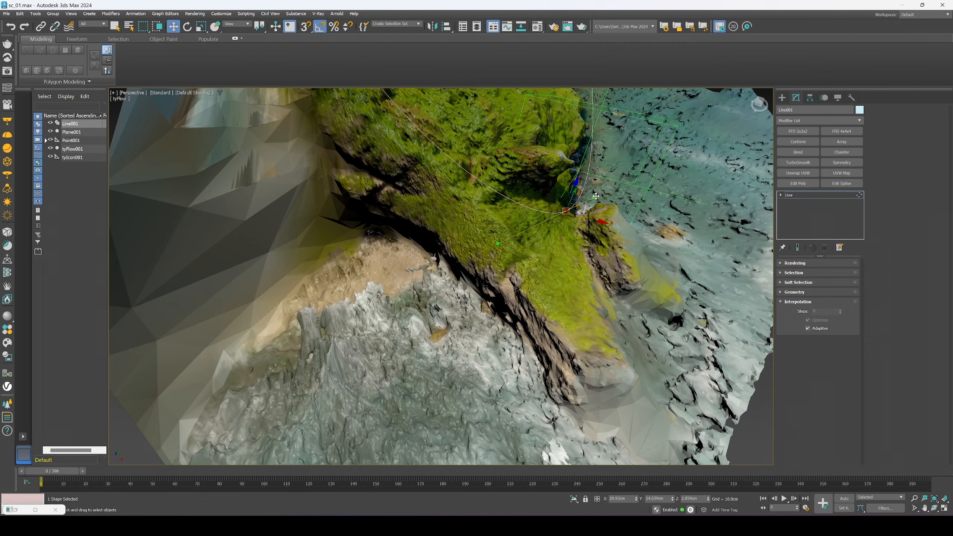
{"action": "left_click_drag", "start_coordinate": [615, 199], "coordinate": [616, 206]}
{"action": "middle_click_drag", "start_coordinate": [580, 209], "coordinate": [555, 190], "text": "alt"}
{"action": "left_click_drag", "start_coordinate": [567, 215], "coordinate": [588, 224]}
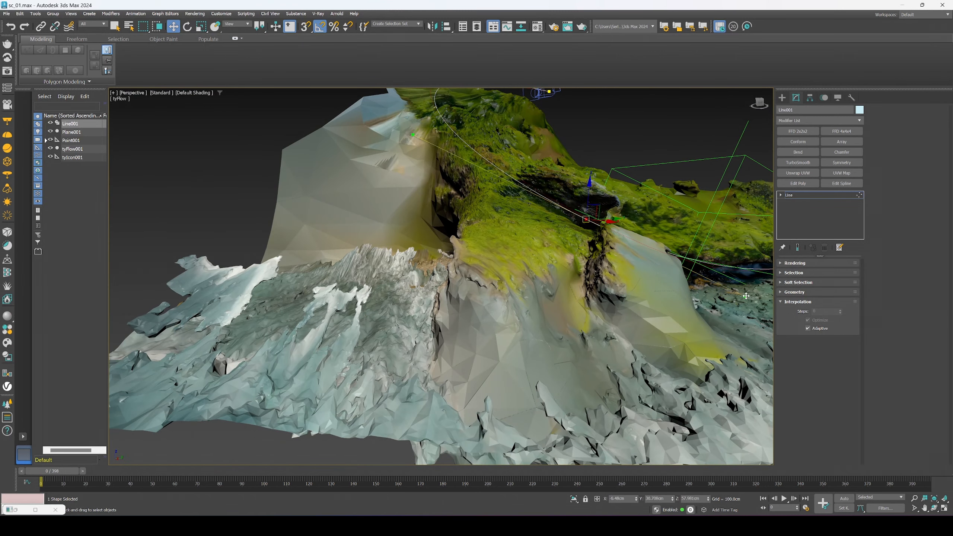
Step: Fine-tune the middle vertex's tangent handle on the side facing the camera and check the curve along the slope
{"action": "middle_click_drag", "start_coordinate": [493, 171], "coordinate": [524, 242]}
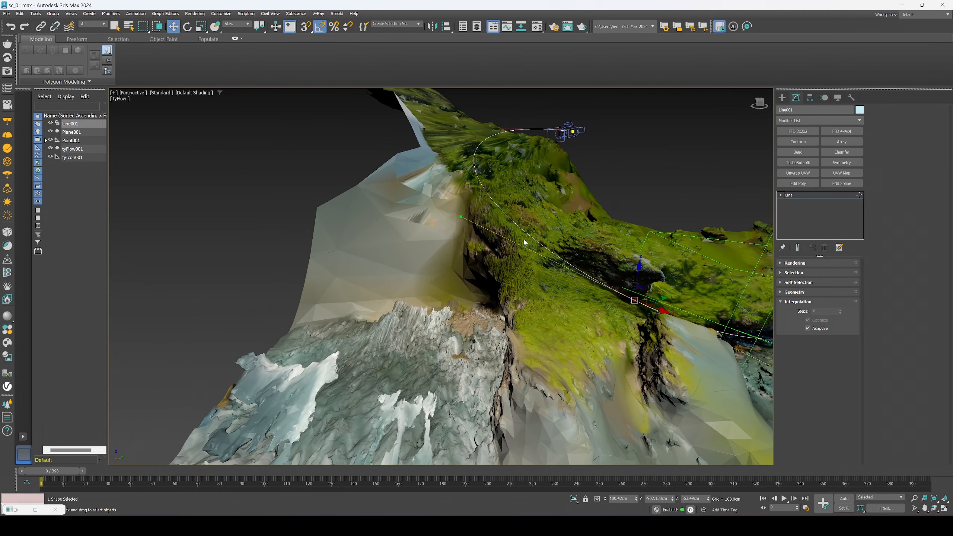
{"action": "left_click_drag", "start_coordinate": [460, 217], "coordinate": [455, 207]}
{"action": "middle_click_drag", "start_coordinate": [455, 206], "coordinate": [499, 234], "text": "alt"}
{"action": "middle_click_drag", "start_coordinate": [536, 110], "coordinate": [519, 148], "text": "alt"}
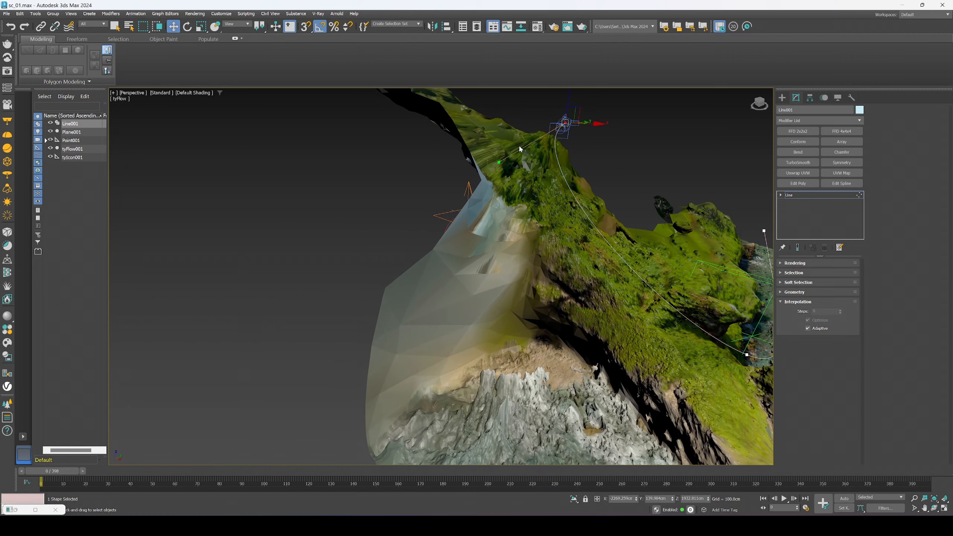
{"action": "middle_click_drag", "start_coordinate": [587, 223], "coordinate": [571, 193], "text": "alt"}
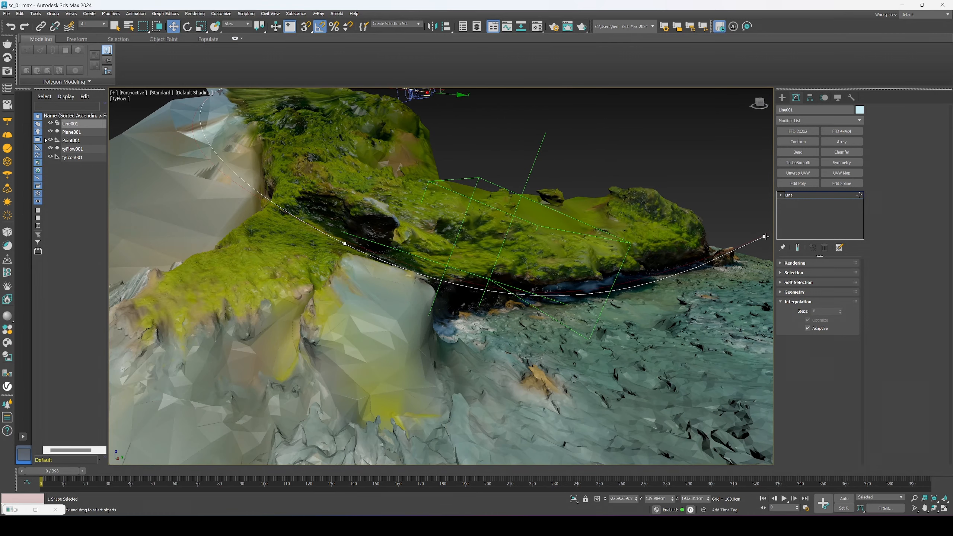
Step: Raise the path's last vertex slightly and leave vertex editing
{"action": "left_click", "coordinate": [764, 237]}
{"action": "left_click_drag", "start_coordinate": [765, 238], "coordinate": [765, 234]}
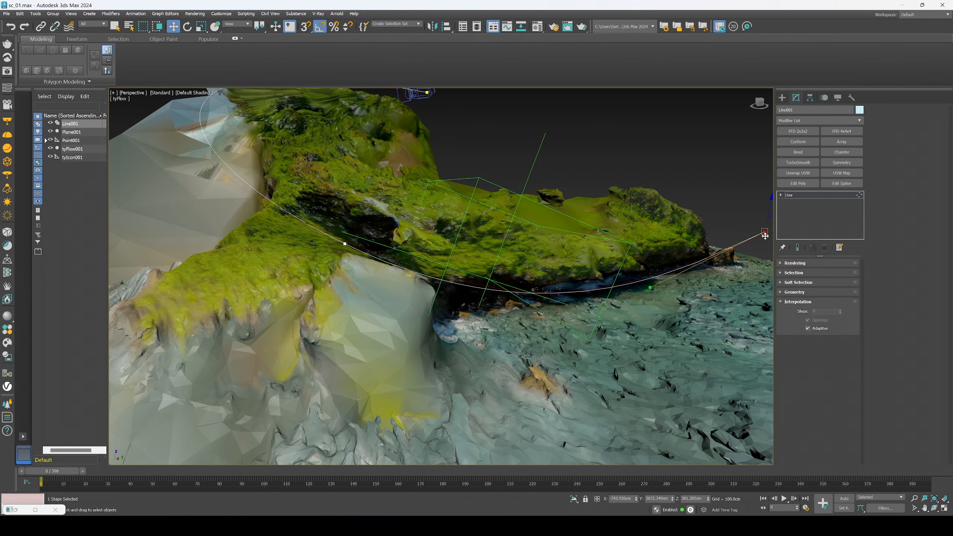
{"action": "key", "text": "1"}
Step: Enable the tyFlow object and disable it again
{"action": "scroll", "coordinate": [660, 224], "scroll_direction": "down", "scroll_amount": 8}
{"action": "middle_click_drag", "start_coordinate": [660, 224], "coordinate": [612, 230], "text": "alt"}
{"action": "left_click", "coordinate": [654, 228]}
{"action": "left_click", "coordinate": [647, 239]}
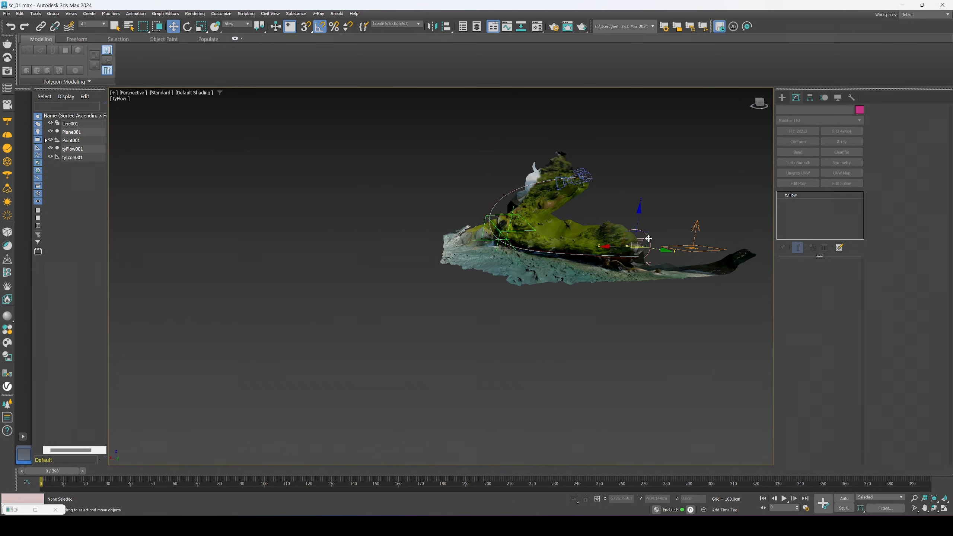
{"action": "left_click", "coordinate": [807, 309]}
{"action": "left_click", "coordinate": [798, 326]}
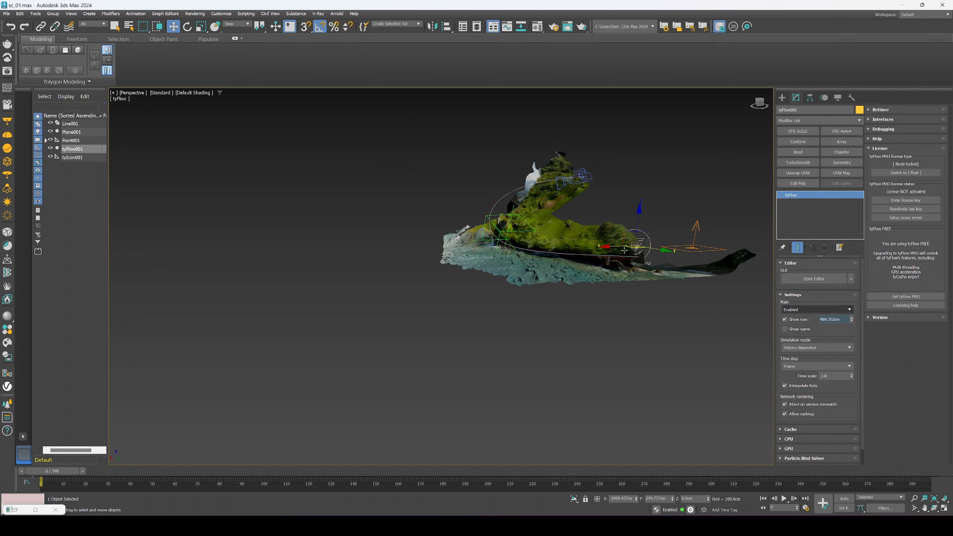
{"action": "middle_click_drag", "start_coordinate": [607, 221], "coordinate": [574, 221], "text": "alt"}
{"action": "left_click", "coordinate": [805, 311]}
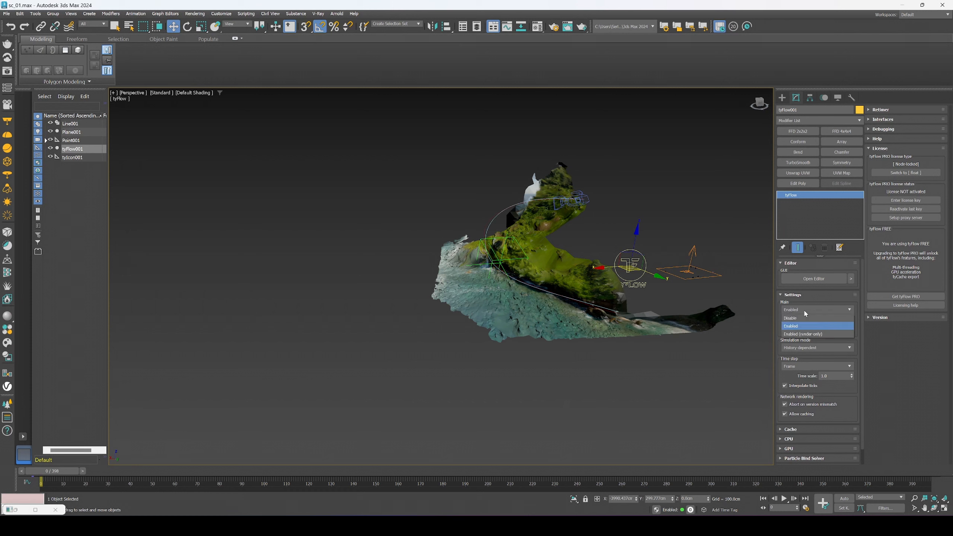
{"action": "left_click", "coordinate": [803, 317]}
Step: Align the tyIcon emitter to the physical camera's pivot position and to its X and Y axis orientation
{"action": "left_click", "coordinate": [686, 271]}
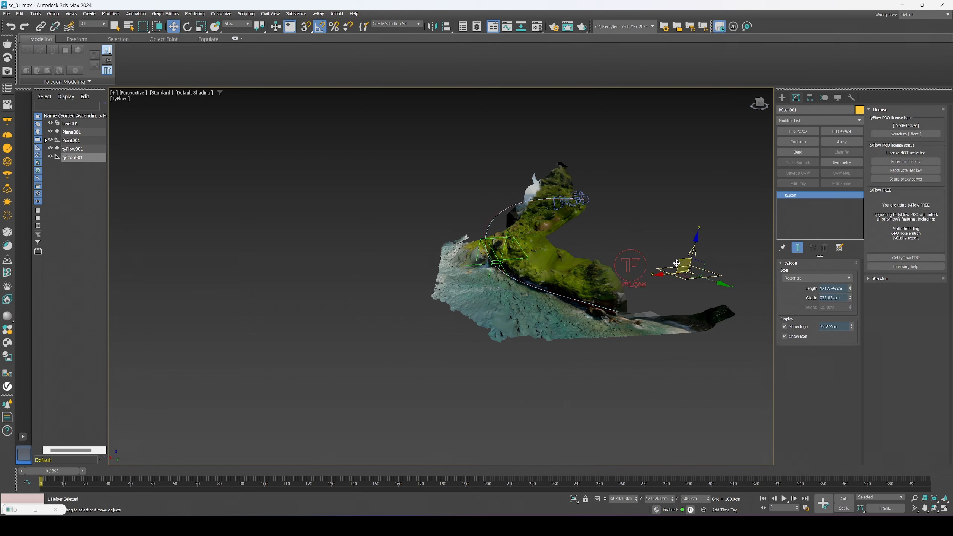
{"action": "key", "text": "alt+a"}
{"action": "left_click", "coordinate": [587, 196]}
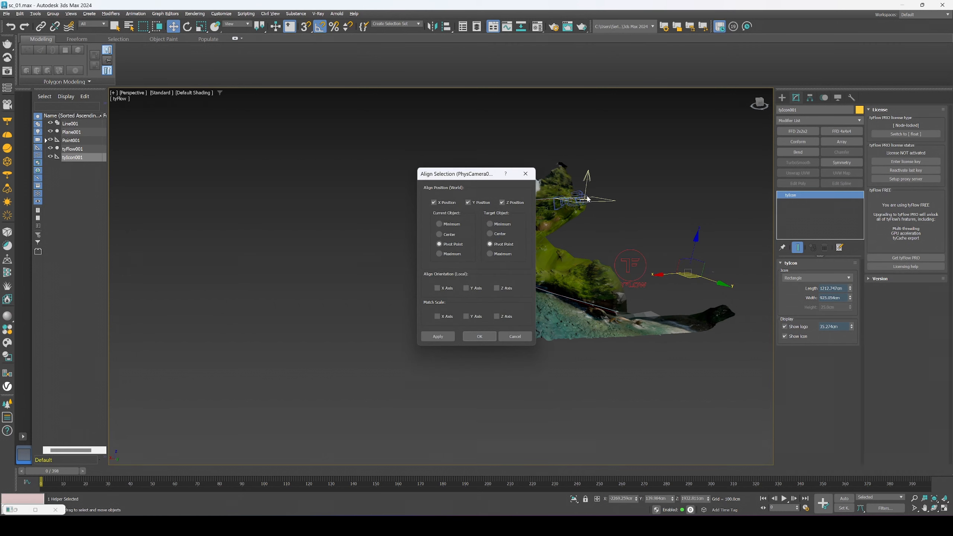
{"action": "left_click", "coordinate": [525, 174]}
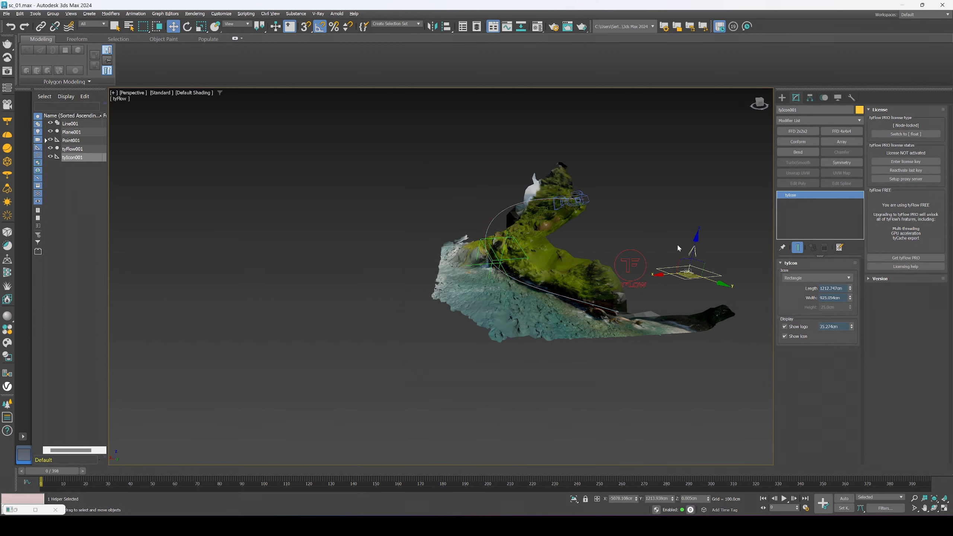
{"action": "left_click", "coordinate": [449, 30]}
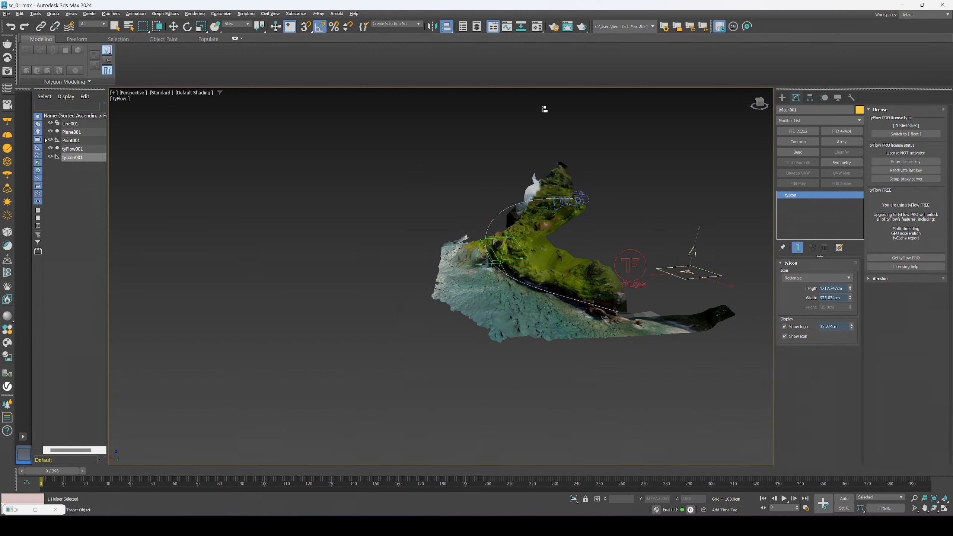
{"action": "left_click", "coordinate": [590, 197]}
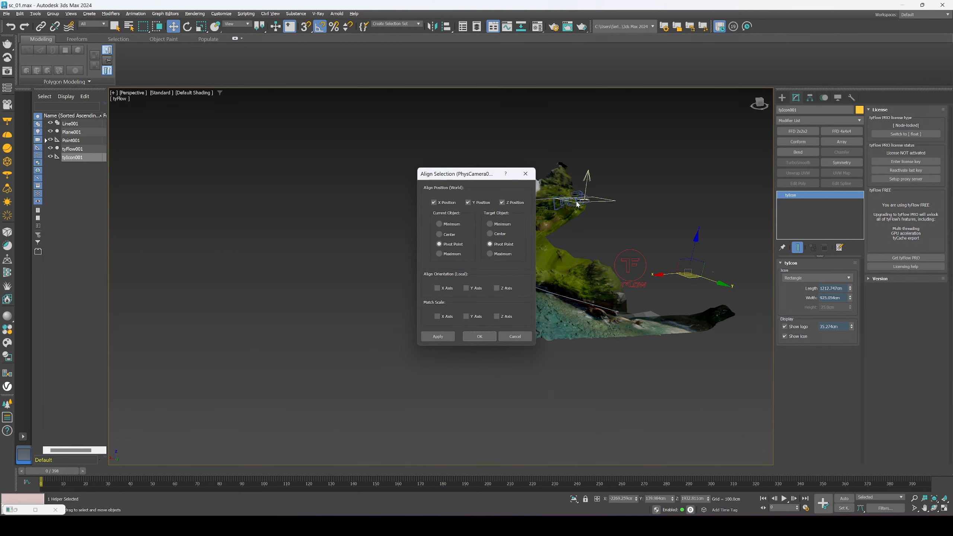
{"action": "left_click", "coordinate": [444, 288]}
{"action": "left_click", "coordinate": [473, 288]}
{"action": "left_click", "coordinate": [490, 338]}
{"action": "middle_click_drag", "start_coordinate": [560, 230], "coordinate": [576, 231], "text": "alt"}
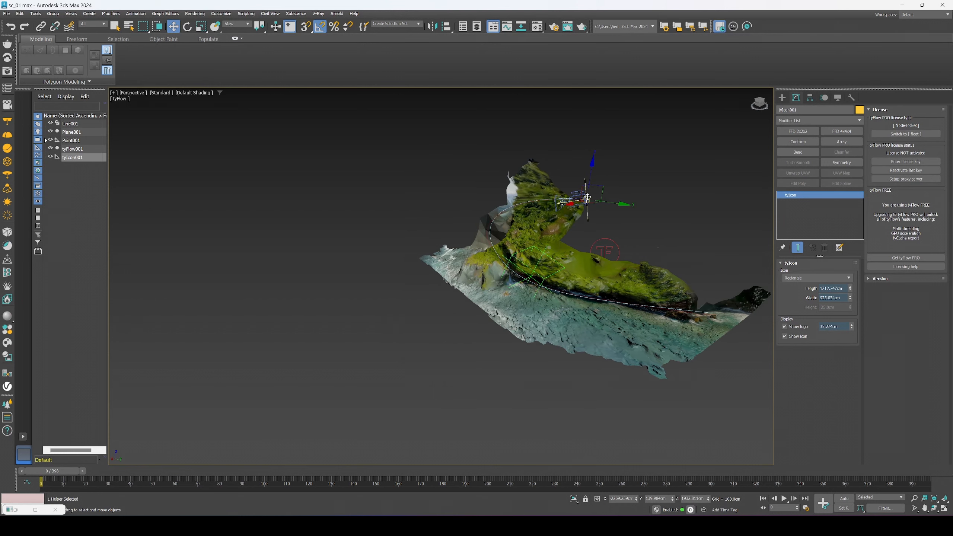
Step: Restore the two-viewport layout and set the tyFlow object's main state to Enabled
{"action": "key", "text": "alt+w"}
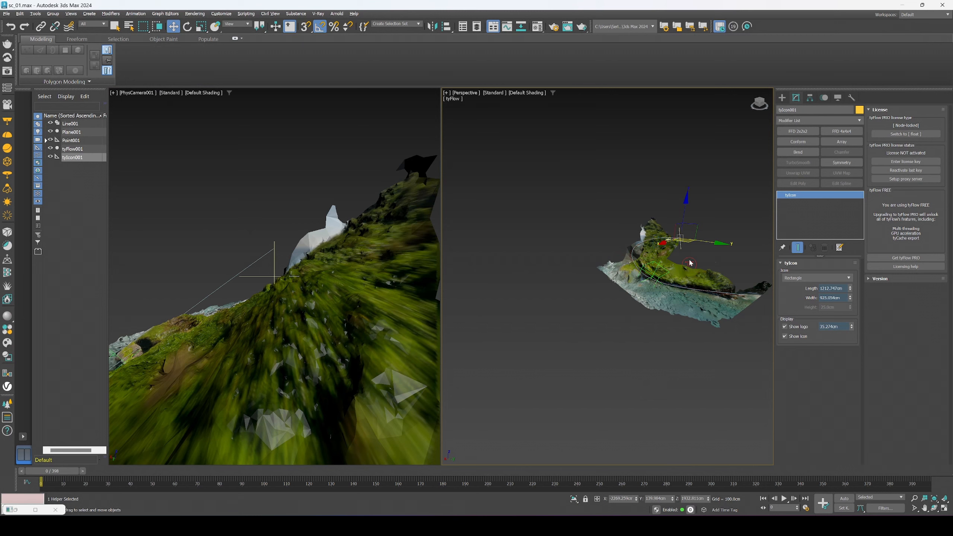
{"action": "left_click", "coordinate": [690, 263]}
{"action": "left_click", "coordinate": [806, 309]}
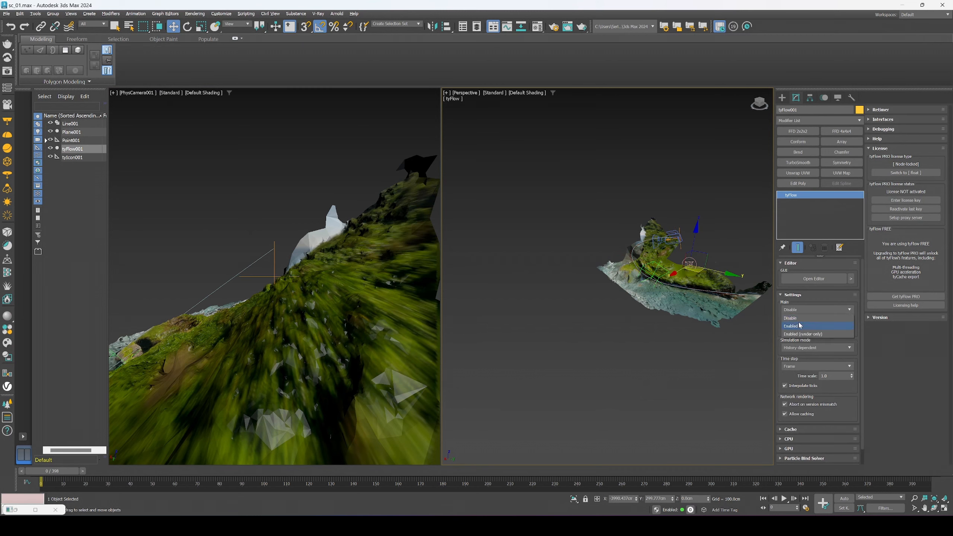
{"action": "left_click", "coordinate": [799, 325]}
Step: Scrub the timeline to frame 177 and back to the start to examine how the particles travel from the camera-aligned emitter
{"action": "left_click_drag", "start_coordinate": [69, 475], "coordinate": [423, 481]}
{"action": "key", "text": "w"}
{"action": "scroll", "coordinate": [623, 246], "scroll_direction": "up", "scroll_amount": 8}
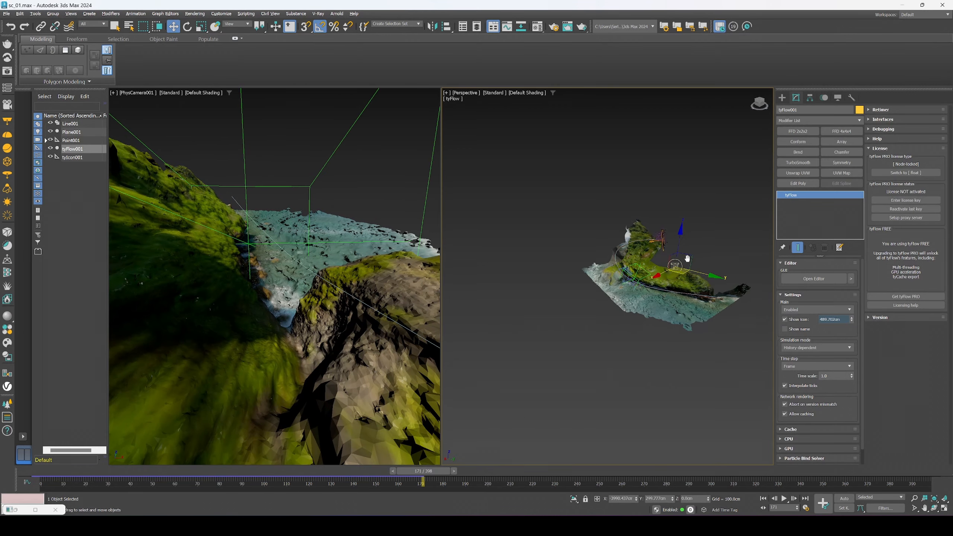
{"action": "scroll", "coordinate": [622, 246], "scroll_direction": "down", "scroll_amount": 5}
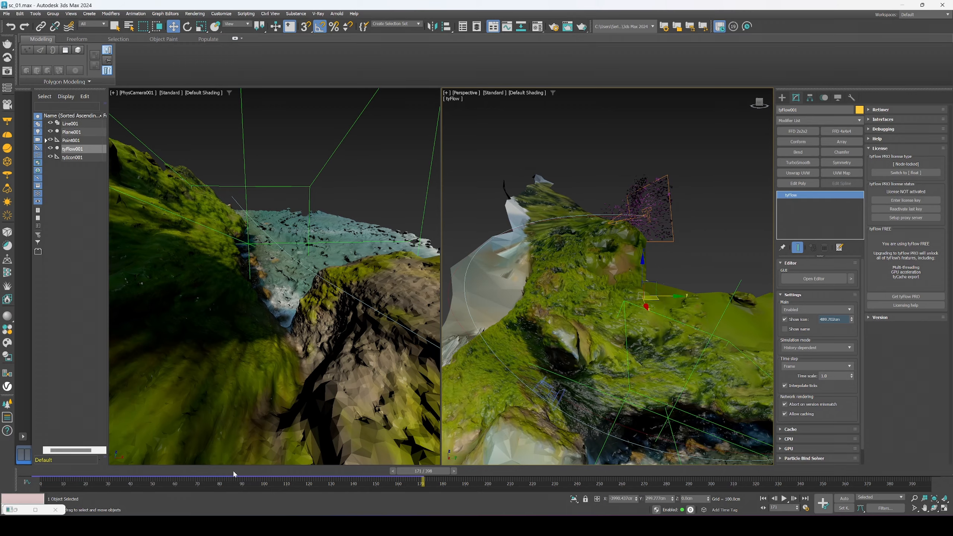
{"action": "mouse_move", "coordinate": [435, 477]}
{"action": "left_mouse_down"}
{"action": "mouse_move", "coordinate": [822, 485]}
{"action": "mouse_move", "coordinate": [443, 467]}
{"action": "left_mouse_up"}
{"action": "key", "text": "w"}
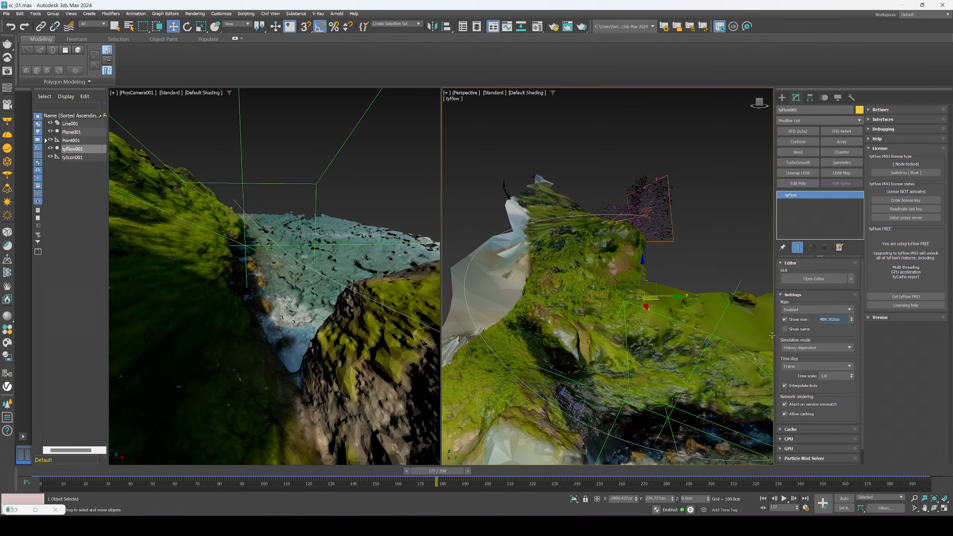
{"action": "left_click_drag", "start_coordinate": [443, 472], "coordinate": [45, 471]}
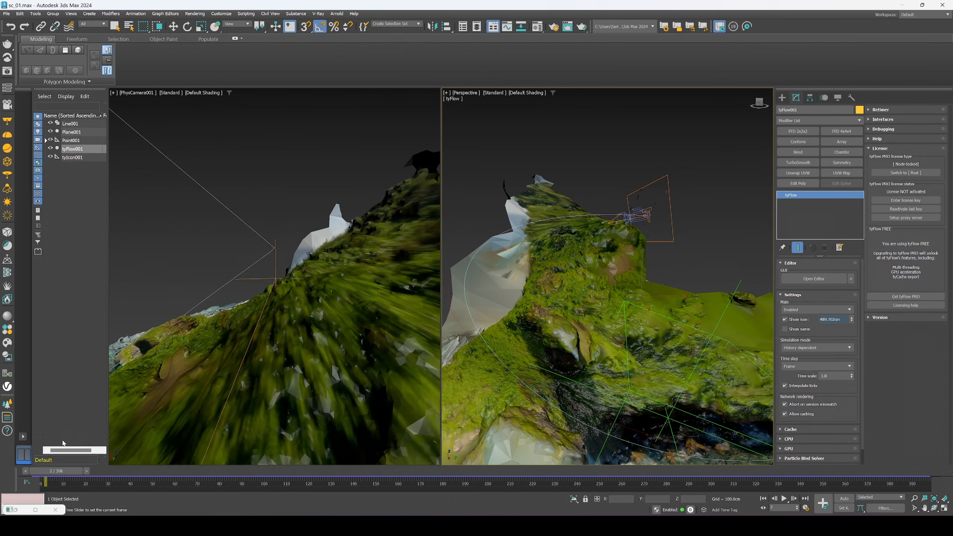
Step: In the tyFlow editor, set the Birth start to -200 and the Slow operator's X, Y and Z velocity to 5%
{"action": "left_click", "coordinate": [823, 278]}
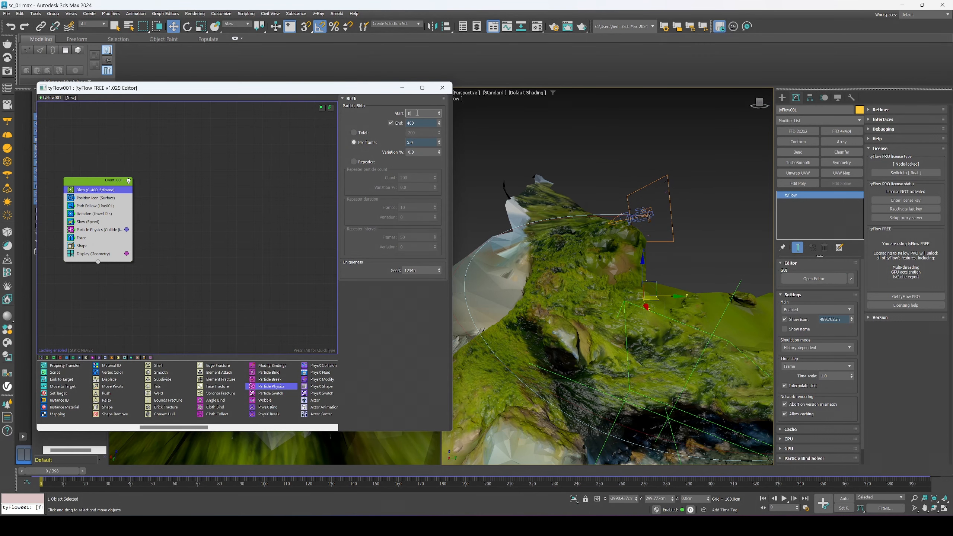
{"action": "type", "text": "-200"}
{"action": "key", "text": "Return"}
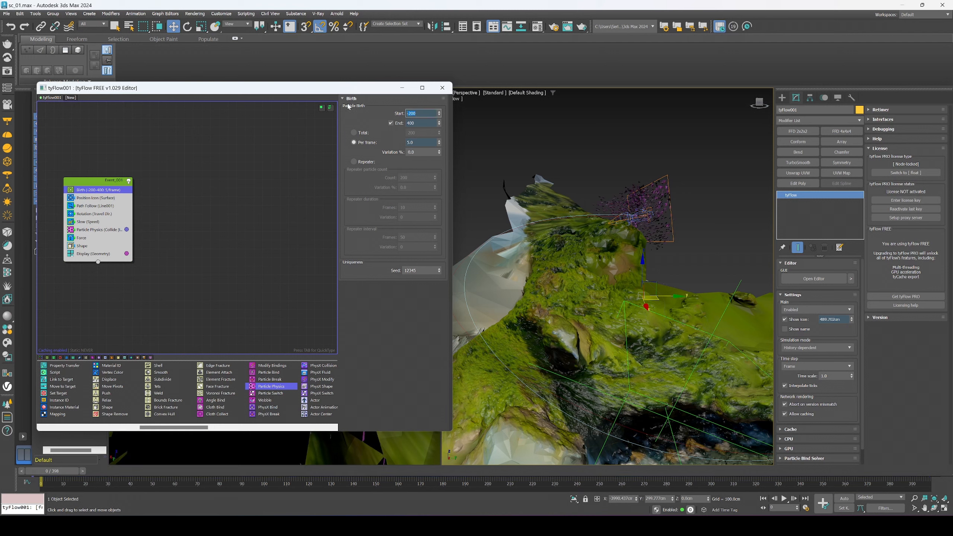
{"action": "left_click", "coordinate": [97, 221]}
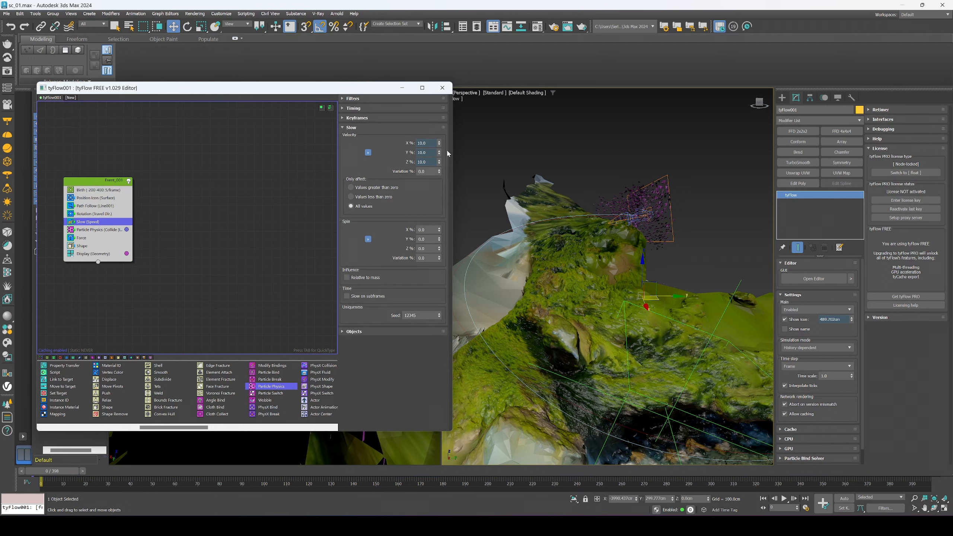
{"action": "key", "text": "Return"}
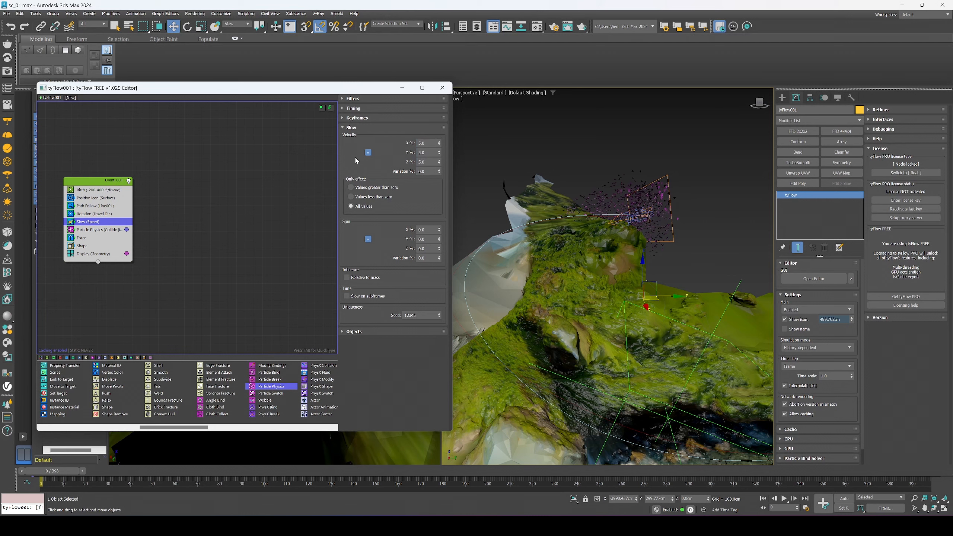
Step: Minimize the tyFlow editor and examine the paper planes around frame 43 in the camera and perspective views
{"action": "left_click_drag", "start_coordinate": [70, 473], "coordinate": [145, 483]}
{"action": "left_click", "coordinate": [402, 88]}
{"action": "key", "text": "w"}
{"action": "middle_click_drag", "start_coordinate": [646, 321], "coordinate": [570, 356]}
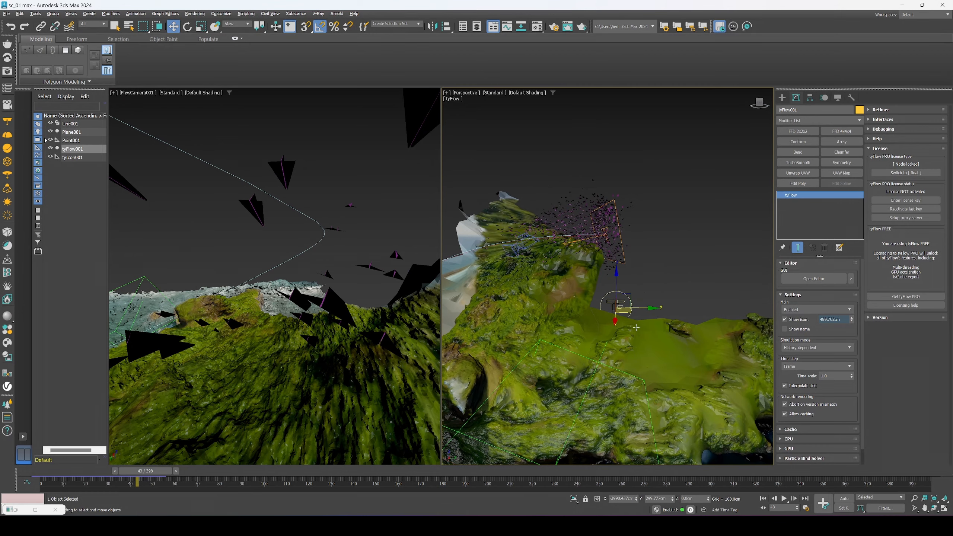
{"action": "middle_click_drag", "start_coordinate": [636, 327], "coordinate": [657, 315], "text": "alt"}
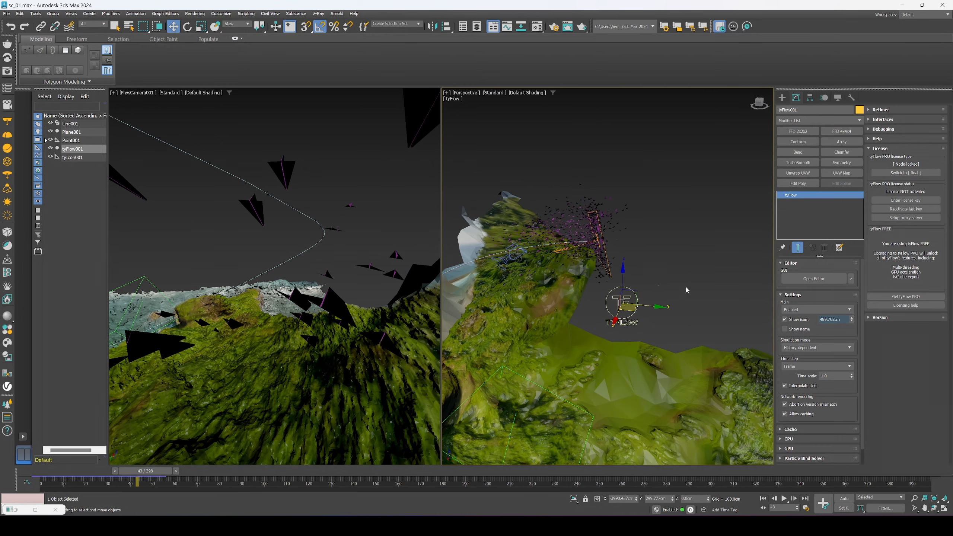
Step: Rotate only the pivot of the source paper plane to X -90, Y 0 and Z 180 degrees
{"action": "left_click", "coordinate": [658, 285]}
{"action": "scroll", "coordinate": [658, 285], "scroll_direction": "up", "scroll_amount": 2}
{"action": "key", "text": "z"}
{"action": "middle_click_drag", "start_coordinate": [651, 283], "coordinate": [598, 279], "text": "alt"}
{"action": "left_click", "coordinate": [809, 97]}
{"action": "left_click", "coordinate": [818, 153]}
{"action": "key", "text": "e"}
{"action": "left_click_drag", "start_coordinate": [626, 235], "coordinate": [634, 290]}
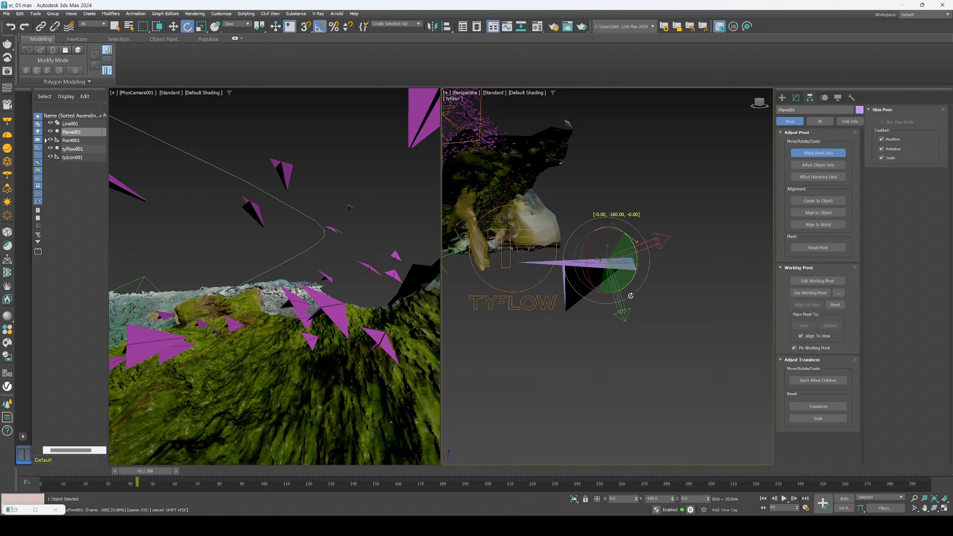
{"action": "left_click_drag", "start_coordinate": [631, 301], "coordinate": [634, 299]}
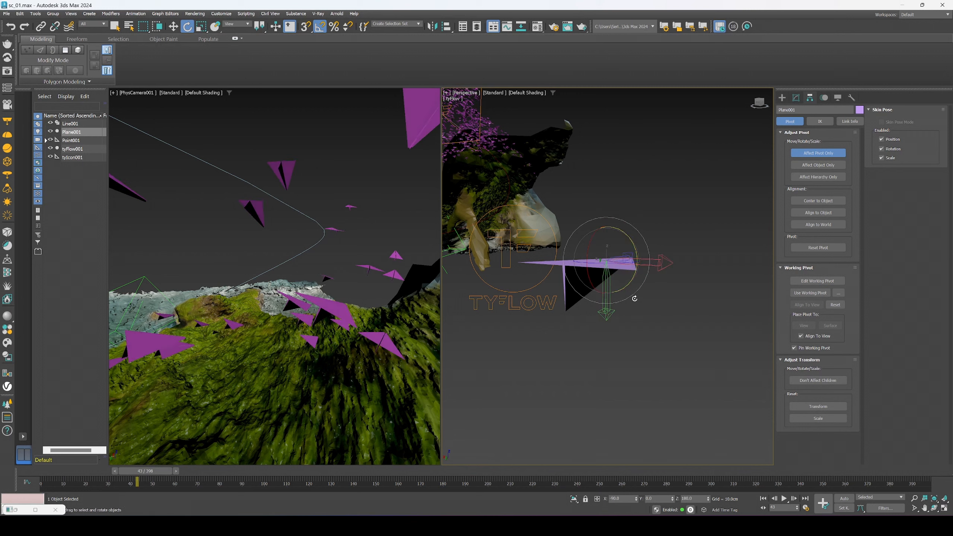
{"action": "left_click", "coordinate": [796, 98]}
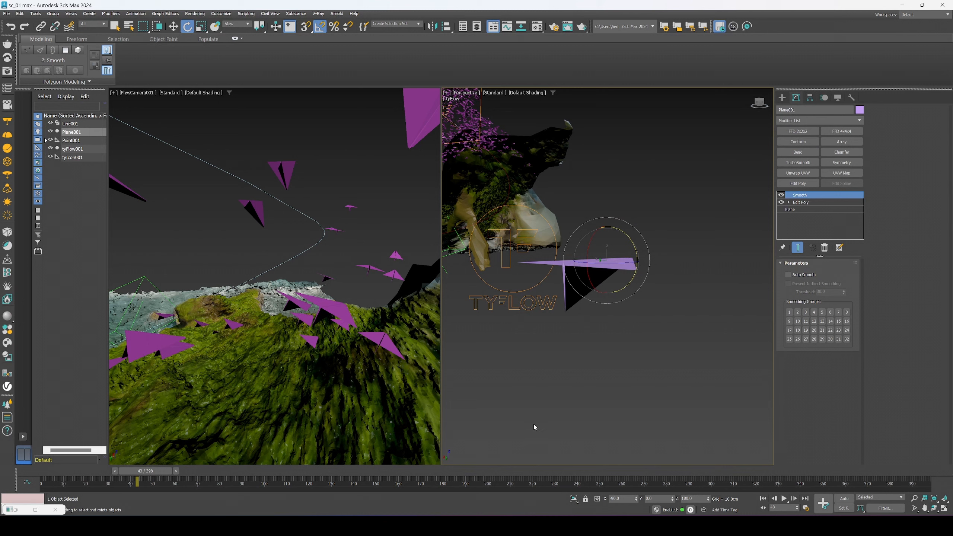
Step: Return to frame 0 and set the tyFlow Birth operator to start at -500 with 1 particle per frame
{"action": "scroll", "coordinate": [557, 406], "scroll_direction": "down", "scroll_amount": 2}
{"action": "scroll", "coordinate": [584, 374], "scroll_direction": "down", "scroll_amount": 3}
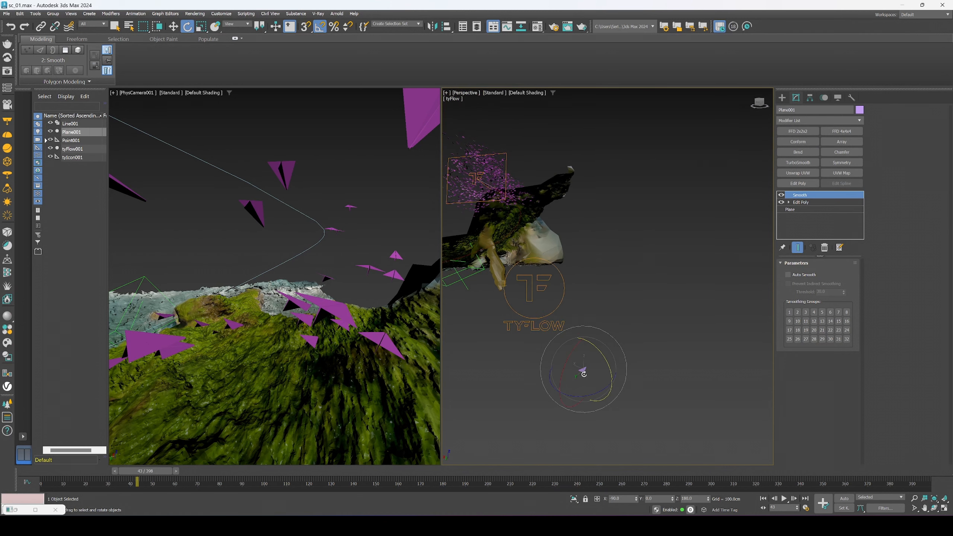
{"action": "left_click_drag", "start_coordinate": [151, 474], "coordinate": [45, 455]}
{"action": "key", "text": "e"}
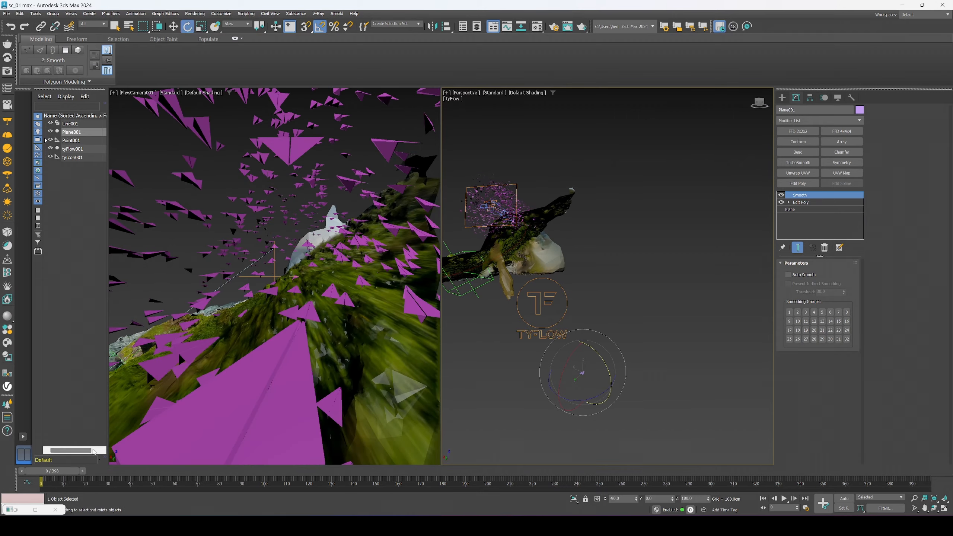
{"action": "left_click", "coordinate": [556, 292]}
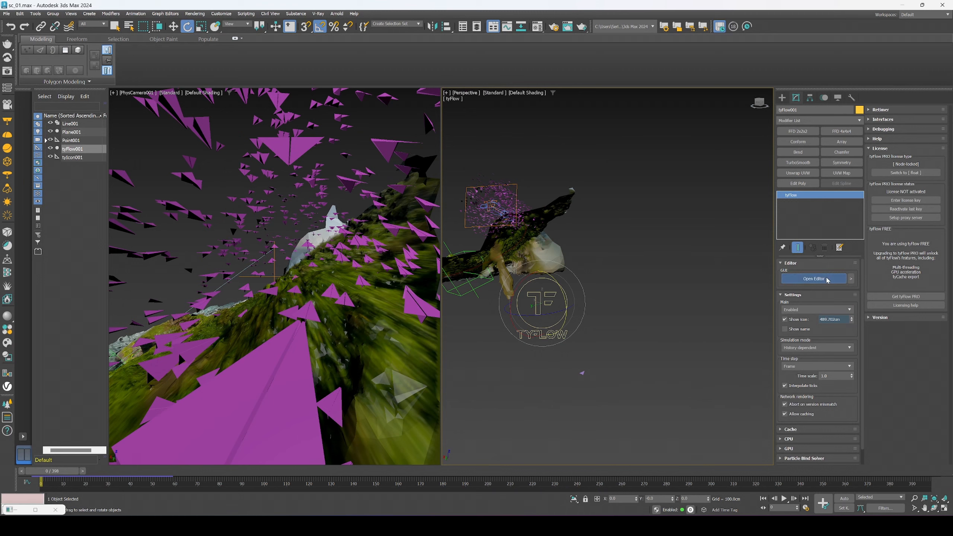
{"action": "left_click", "coordinate": [826, 279]}
{"action": "left_click", "coordinate": [106, 190]}
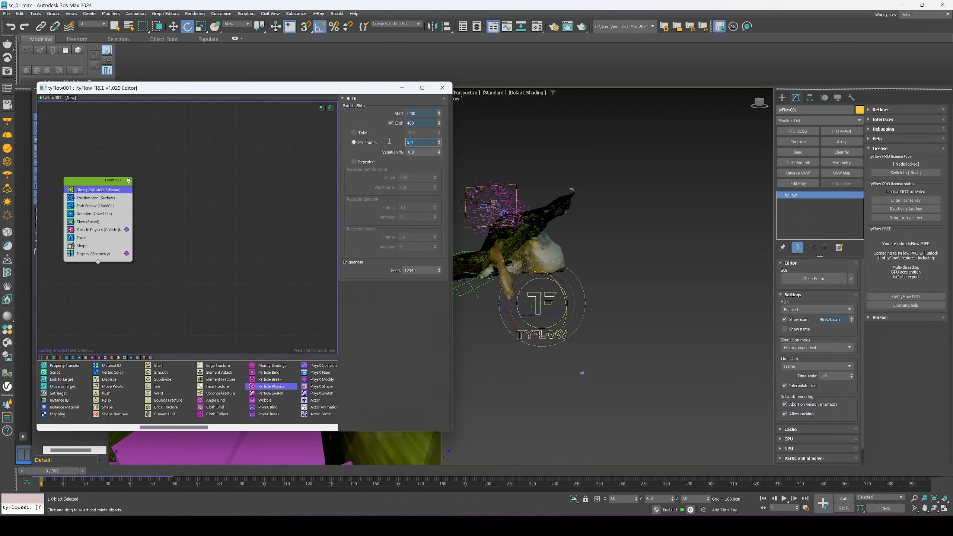
{"action": "key", "text": "Return"}
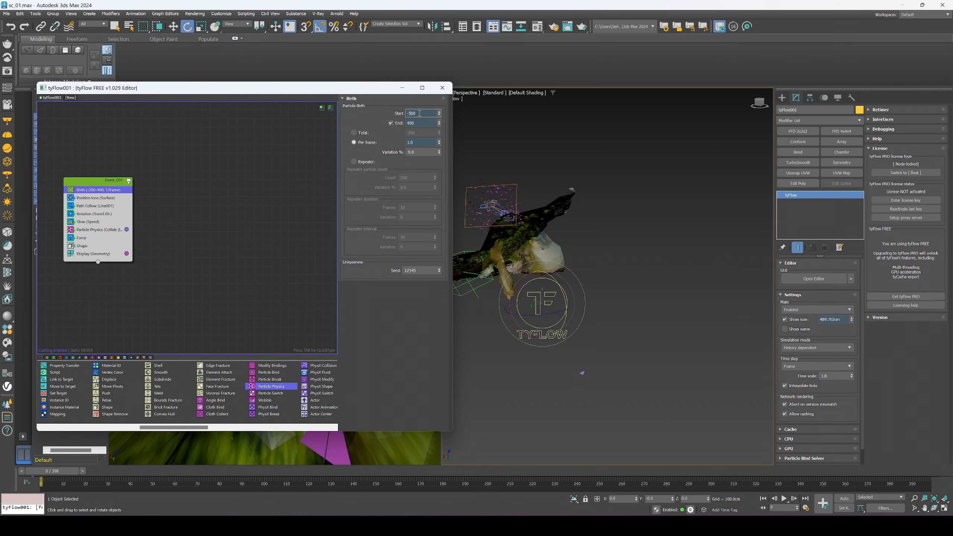
{"action": "left_click", "coordinate": [443, 88]}
Step: Scrub to frame 102 and examine from several angles how the paper planes follow the spline around the terrain
{"action": "middle_click_drag", "start_coordinate": [516, 235], "coordinate": [686, 295]}
{"action": "middle_click_drag", "start_coordinate": [686, 295], "coordinate": [690, 266], "text": "alt"}
{"action": "left_click_drag", "start_coordinate": [74, 477], "coordinate": [292, 465]}
{"action": "key", "text": "e"}
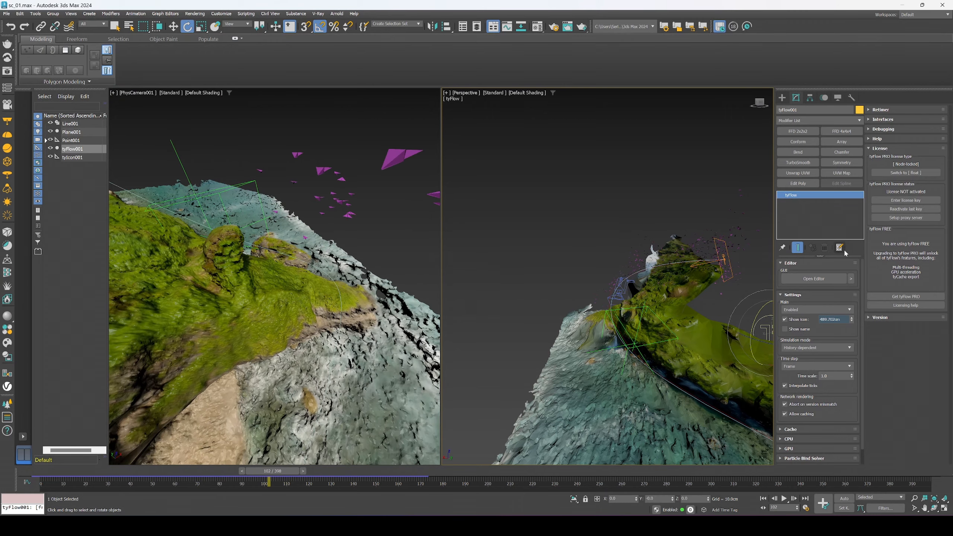
{"action": "left_click", "coordinate": [812, 278]}
{"action": "scroll", "coordinate": [618, 291], "scroll_direction": "up", "scroll_amount": 10}
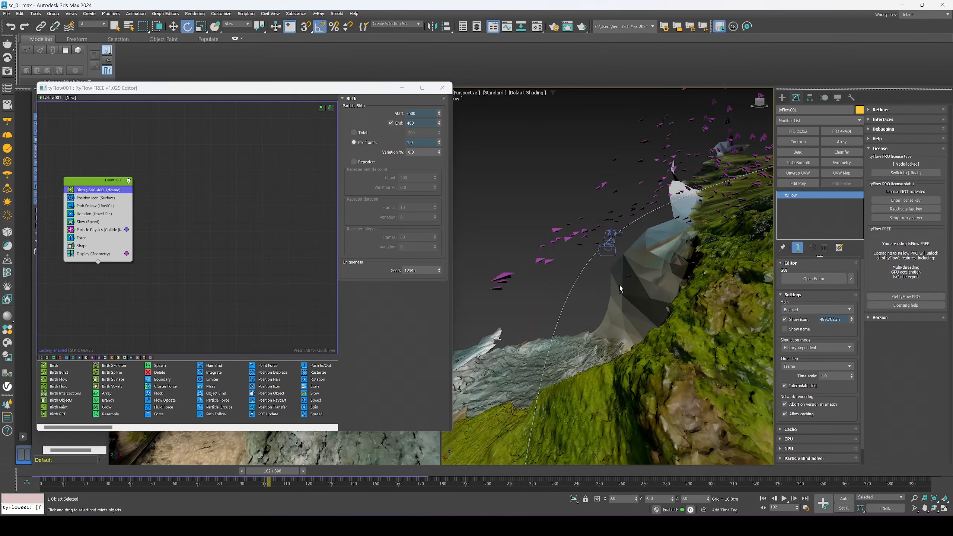
{"action": "scroll", "coordinate": [638, 293], "scroll_direction": "down", "scroll_amount": 5}
{"action": "left_click", "coordinate": [614, 248]}
{"action": "middle_click_drag", "start_coordinate": [613, 240], "coordinate": [632, 251], "text": "alt"}
{"action": "scroll", "coordinate": [693, 282], "scroll_direction": "down", "scroll_amount": 4}
{"action": "left_click", "coordinate": [694, 283]}
{"action": "scroll", "coordinate": [682, 277], "scroll_direction": "up", "scroll_amount": 3}
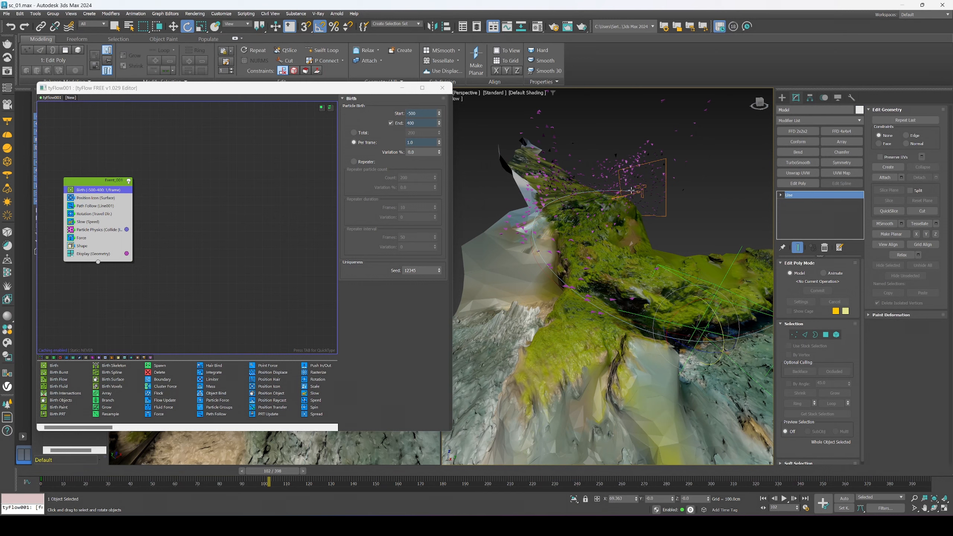
Step: At frame 0, with the event temporarily disabled, raise the spline's start vertex and the rectangular emitter icon above the camera
{"action": "left_click", "coordinate": [631, 191]}
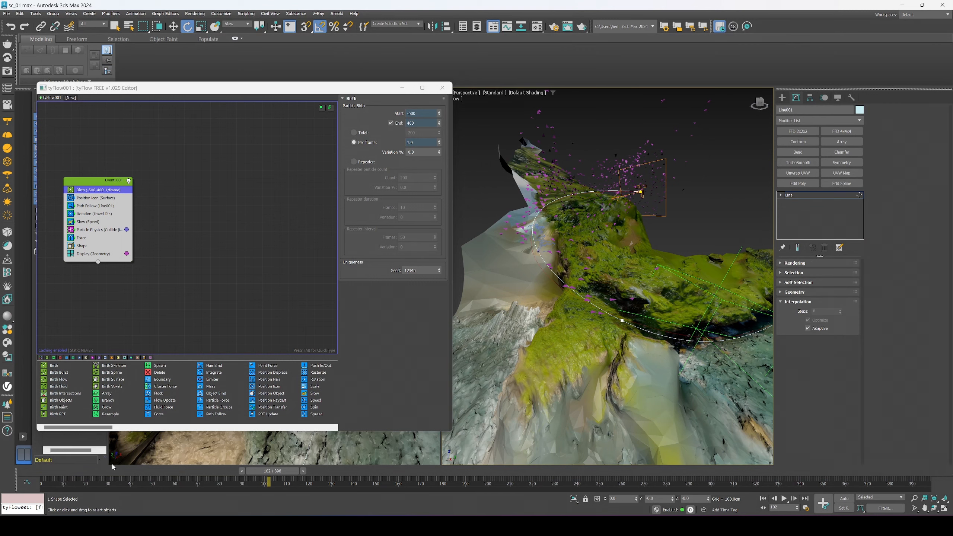
{"action": "key", "text": "Home"}
{"action": "left_click", "coordinate": [128, 180]}
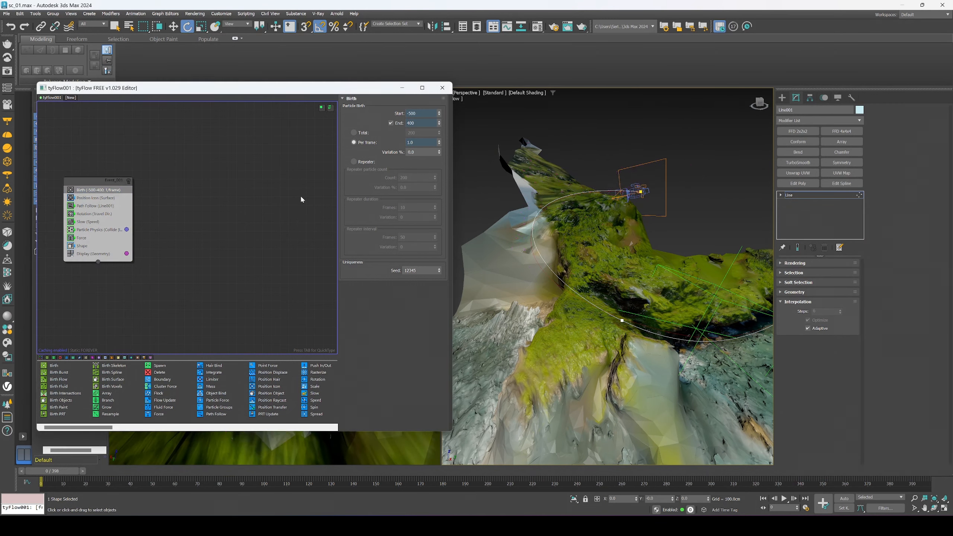
{"action": "left_click", "coordinate": [642, 192]}
{"action": "middle_click_drag", "start_coordinate": [659, 185], "coordinate": [631, 202]}
{"action": "key", "text": "w"}
{"action": "left_click_drag", "start_coordinate": [627, 192], "coordinate": [477, 210]}
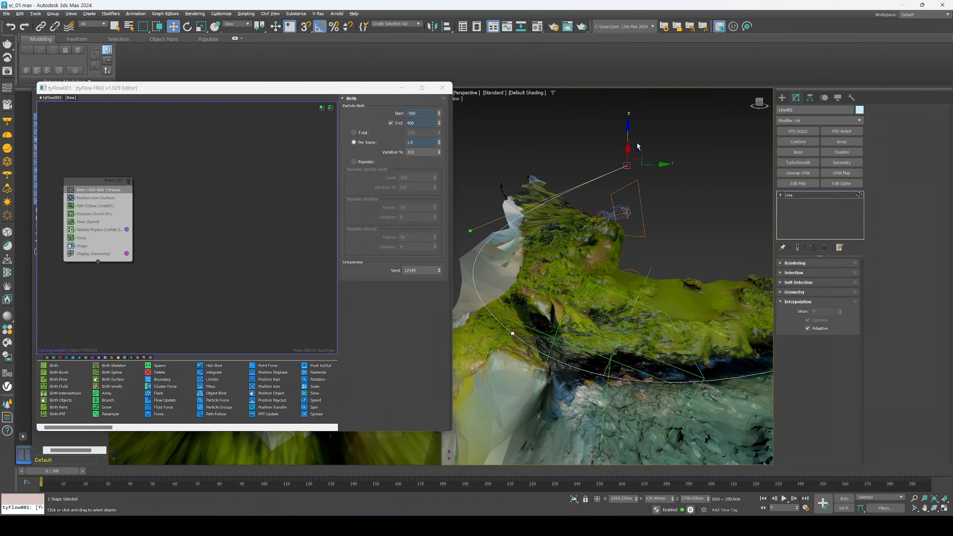
{"action": "left_click", "coordinate": [639, 182]}
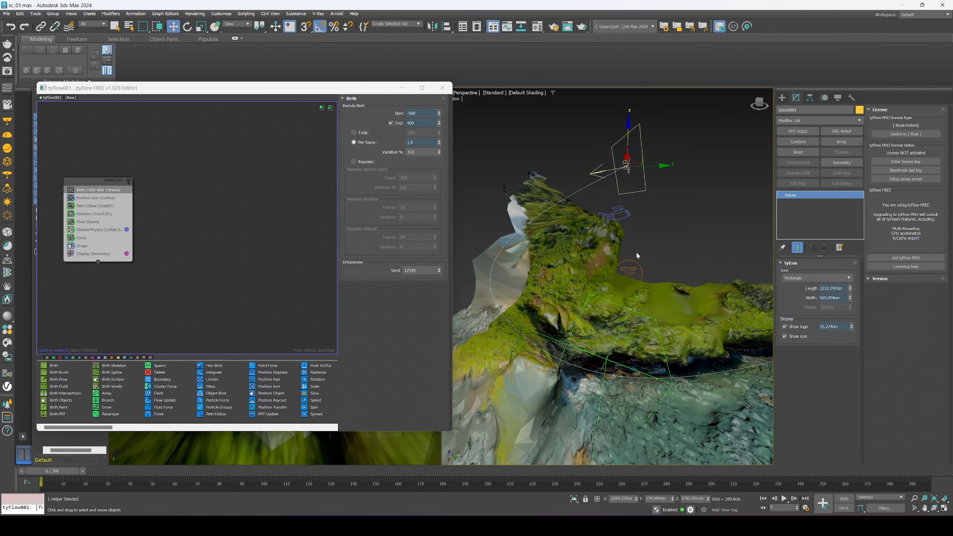
{"action": "left_click", "coordinate": [130, 181]}
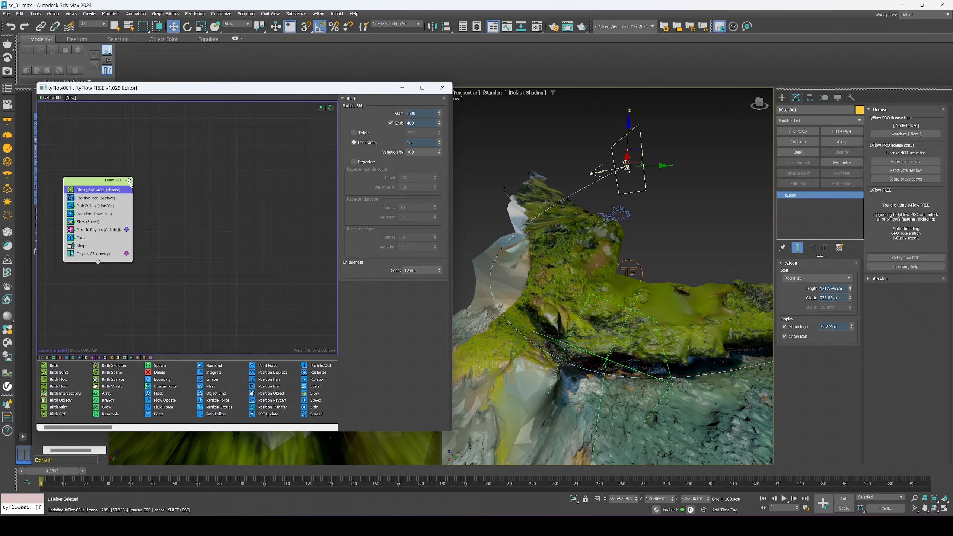
Step: Scrub forward to frame 283 and back to frame 47 to examine the planes flying from the raised emitter
{"action": "left_click_drag", "start_coordinate": [63, 471], "coordinate": [934, 530]}
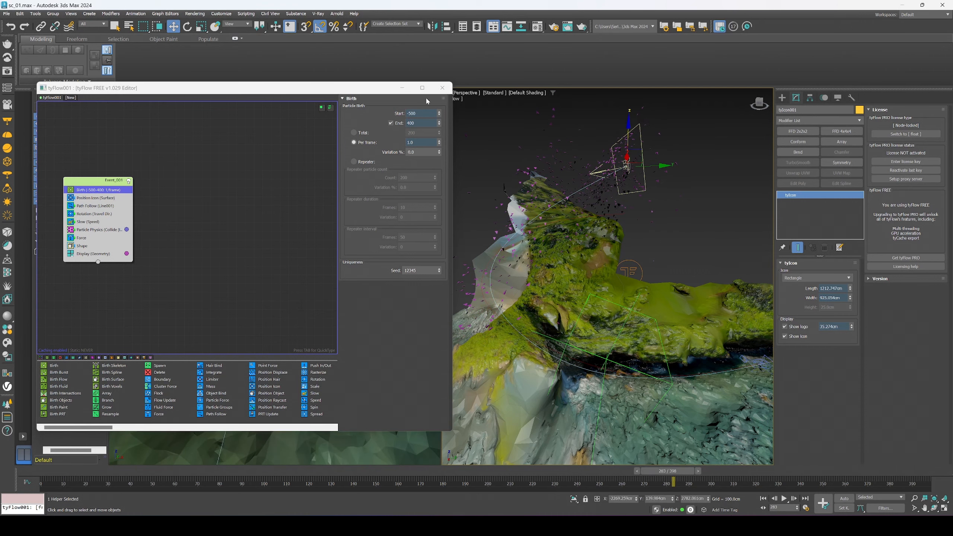
{"action": "left_click", "coordinate": [402, 87]}
{"action": "left_click_drag", "start_coordinate": [667, 476], "coordinate": [152, 433]}
{"action": "key", "text": "w"}
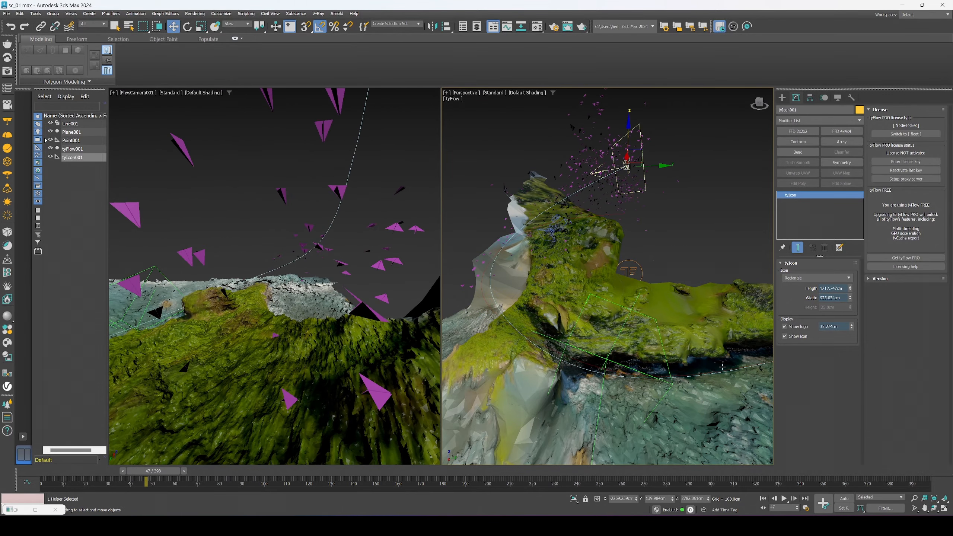
Step: In the Path Follow operator, set the attraction velocity to about 0.255 cm and the follow velocity to about 1.178 cm
{"action": "left_click", "coordinate": [633, 269]}
{"action": "left_click", "coordinate": [35, 509]}
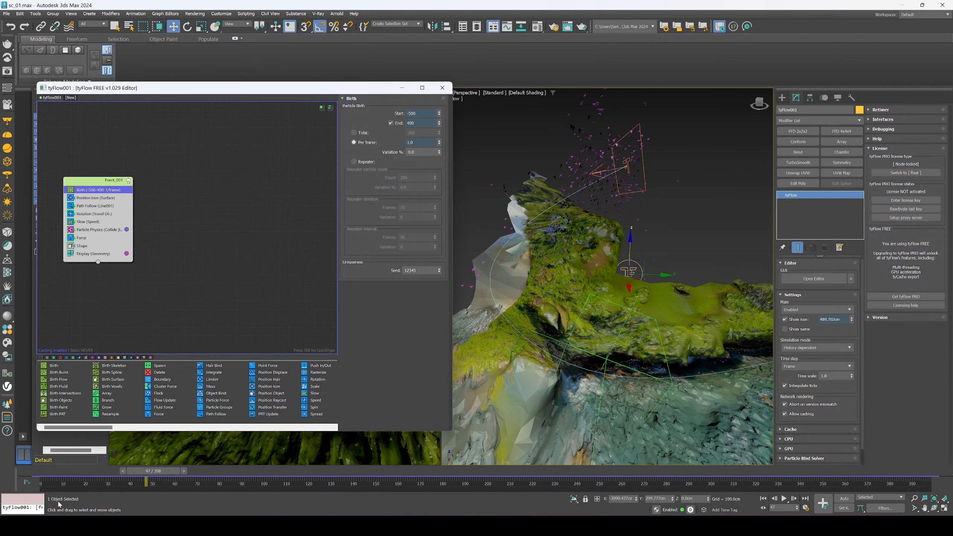
{"action": "middle_click_drag", "start_coordinate": [463, 233], "coordinate": [411, 229], "text": "alt"}
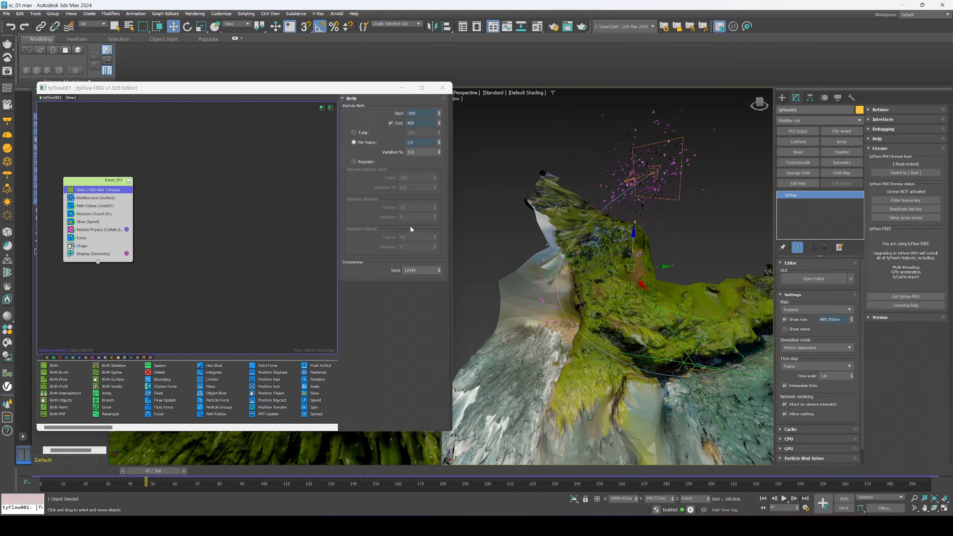
{"action": "left_click", "coordinate": [106, 205]}
{"action": "left_click_drag", "start_coordinate": [346, 255], "coordinate": [345, 173]}
{"action": "left_click", "coordinate": [440, 300]}
{"action": "left_click", "coordinate": [440, 300]}
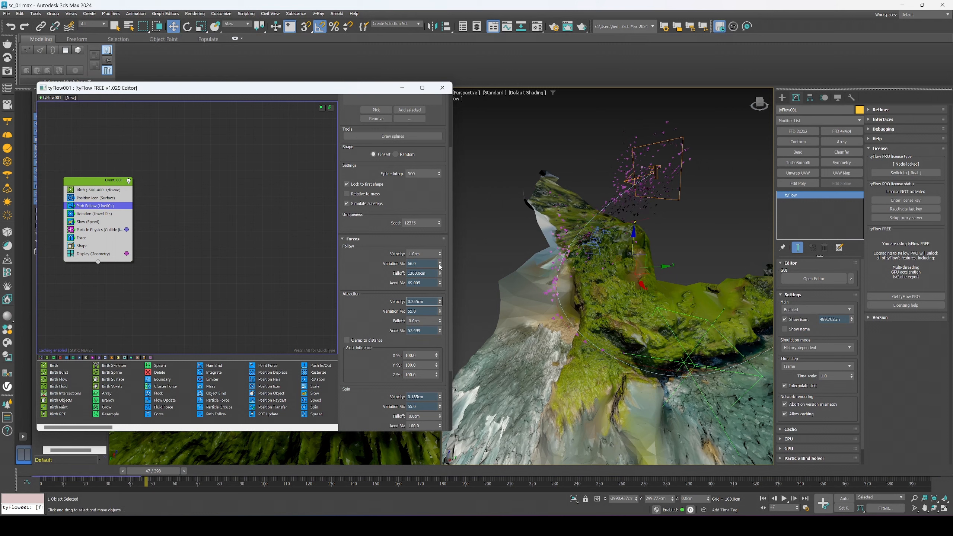
{"action": "left_click_drag", "start_coordinate": [441, 251], "coordinate": [435, 236]}
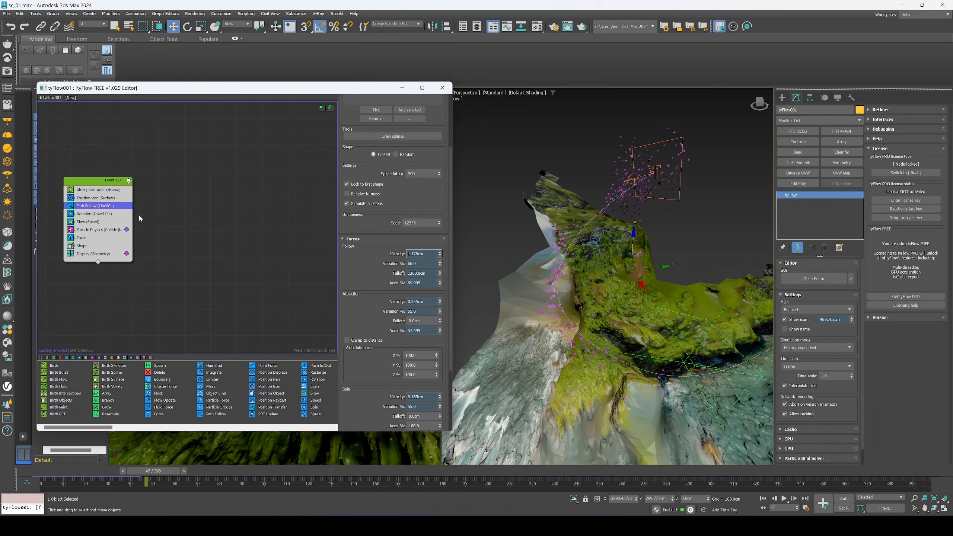
Step: Review the Slow operator's settings and scrub back to frame 0 to examine the planes in the camera view
{"action": "left_click", "coordinate": [93, 221]}
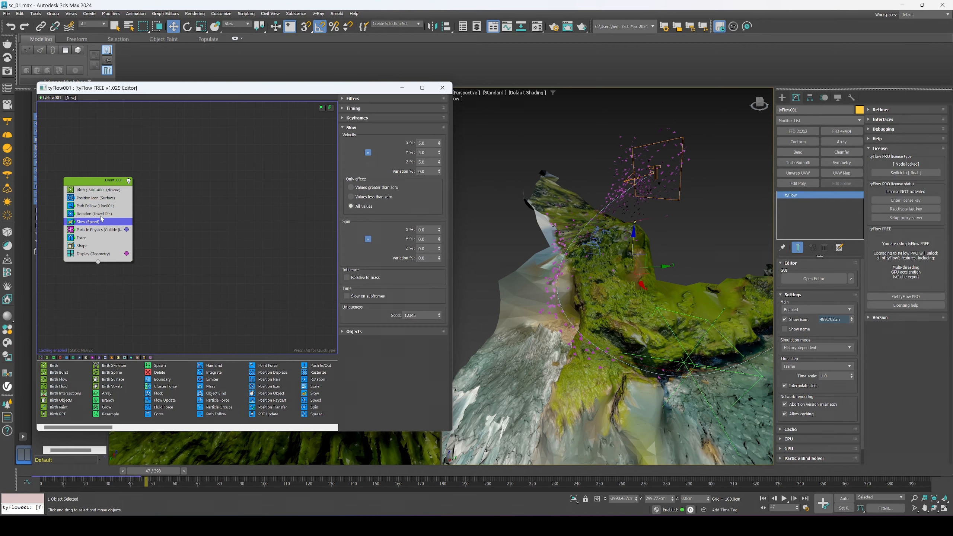
{"action": "left_click", "coordinate": [401, 89]}
{"action": "left_click_drag", "start_coordinate": [92, 471], "coordinate": [26, 421]}
{"action": "key", "text": "w"}
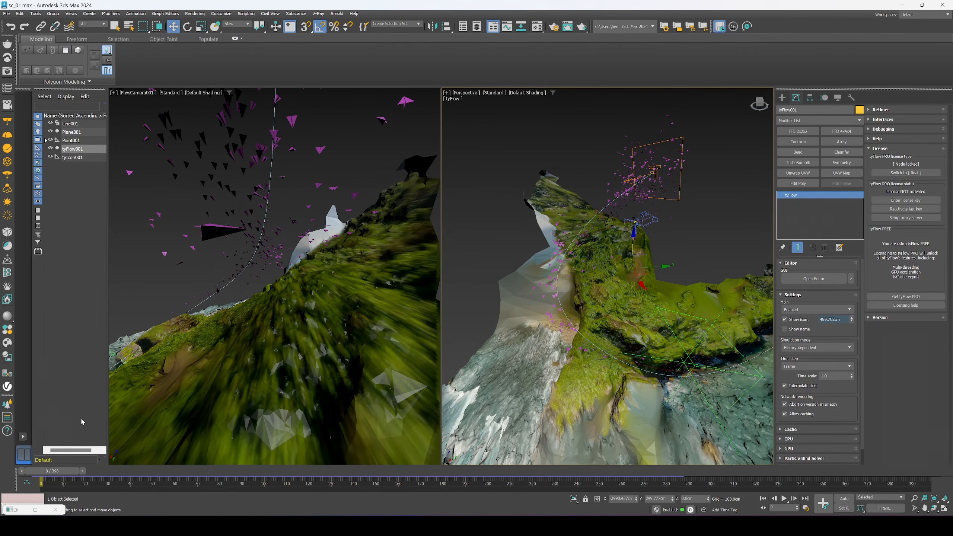
Step: Set the Shape operator's size variation to 75%, keeping the scale at 100%
{"action": "left_click", "coordinate": [812, 281]}
{"action": "left_click", "coordinate": [172, 273]}
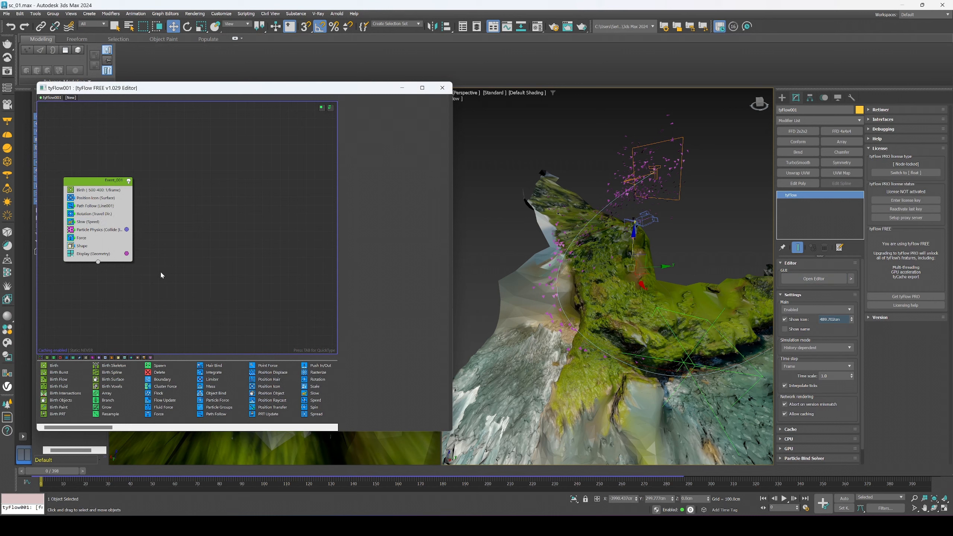
{"action": "left_click_drag", "start_coordinate": [359, 324], "coordinate": [360, 301]}
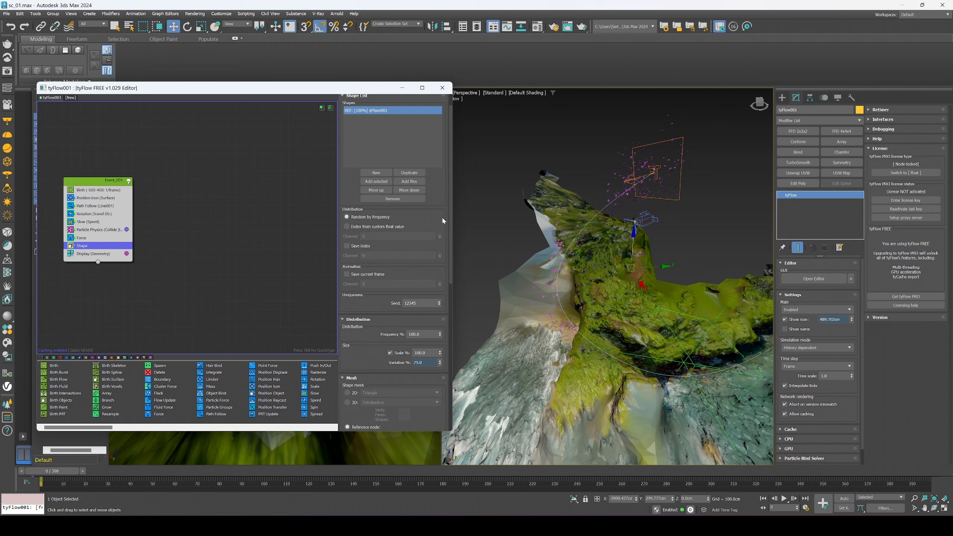
{"action": "left_click", "coordinate": [441, 89]}
Step: Play and scrub the animation in the camera view to examine the flight of the varied-size paper planes
{"action": "left_click_drag", "start_coordinate": [114, 476], "coordinate": [46, 443]}
{"action": "key", "text": "w"}
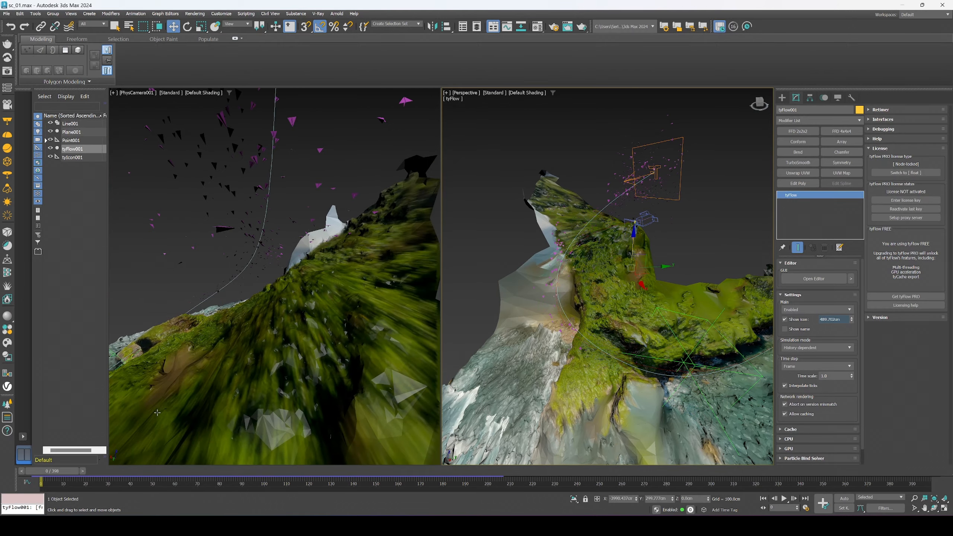
{"action": "left_click", "coordinate": [212, 280]}
{"action": "left_click", "coordinate": [784, 501]}
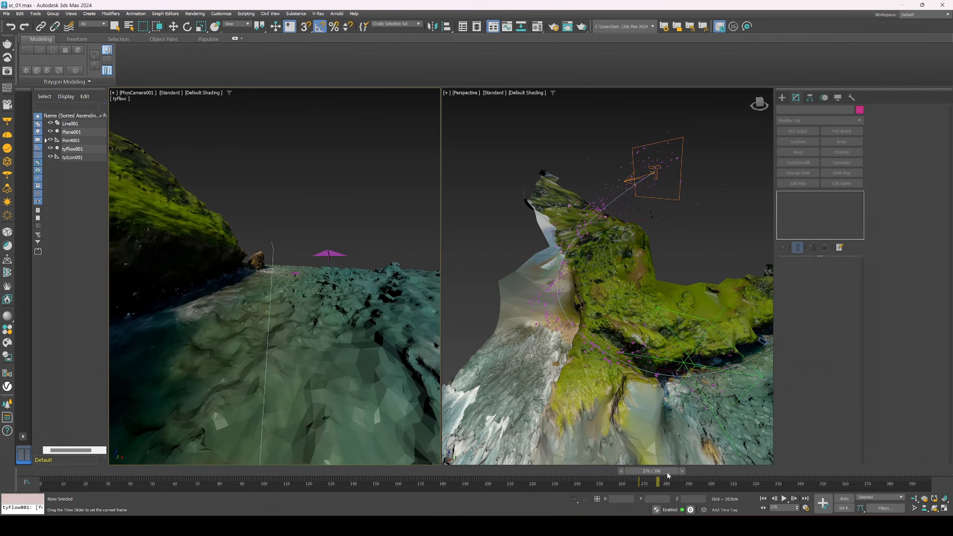
{"action": "left_click_drag", "start_coordinate": [704, 477], "coordinate": [73, 445]}
Step: Set the Path Follow operator's follow velocity to 2 cm and preview the particles up to frame 158
{"action": "middle_click_drag", "start_coordinate": [659, 258], "coordinate": [630, 264], "text": "alt"}
{"action": "left_click", "coordinate": [590, 261]}
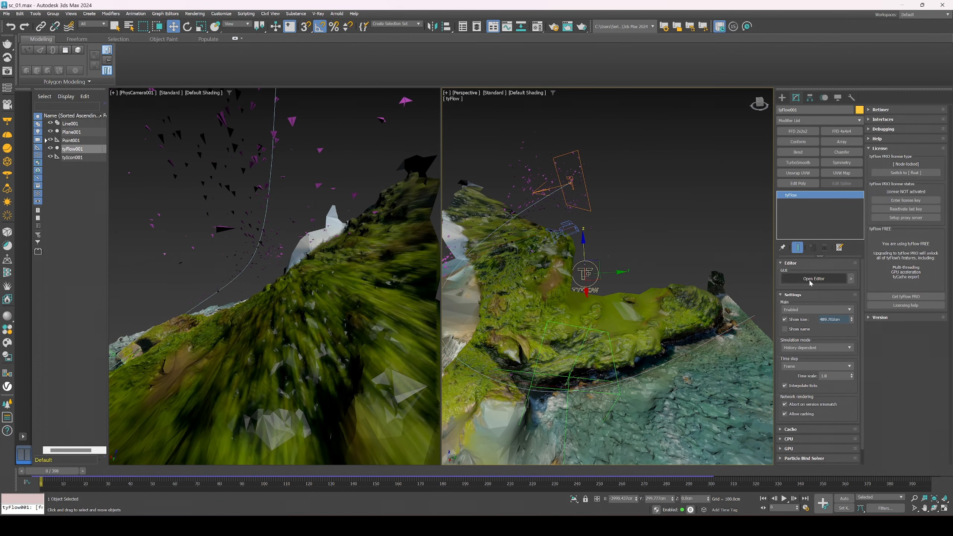
{"action": "left_click", "coordinate": [812, 278]}
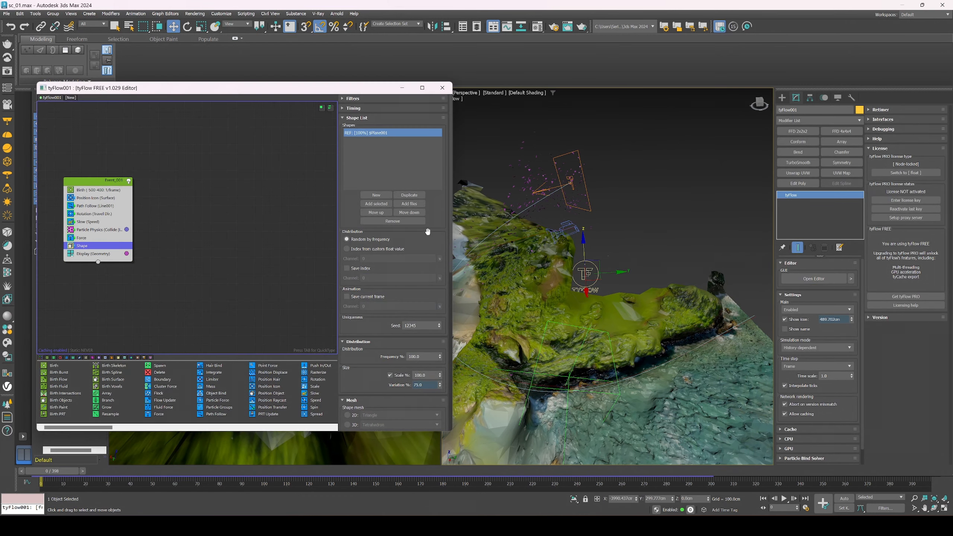
{"action": "left_click", "coordinate": [94, 206]}
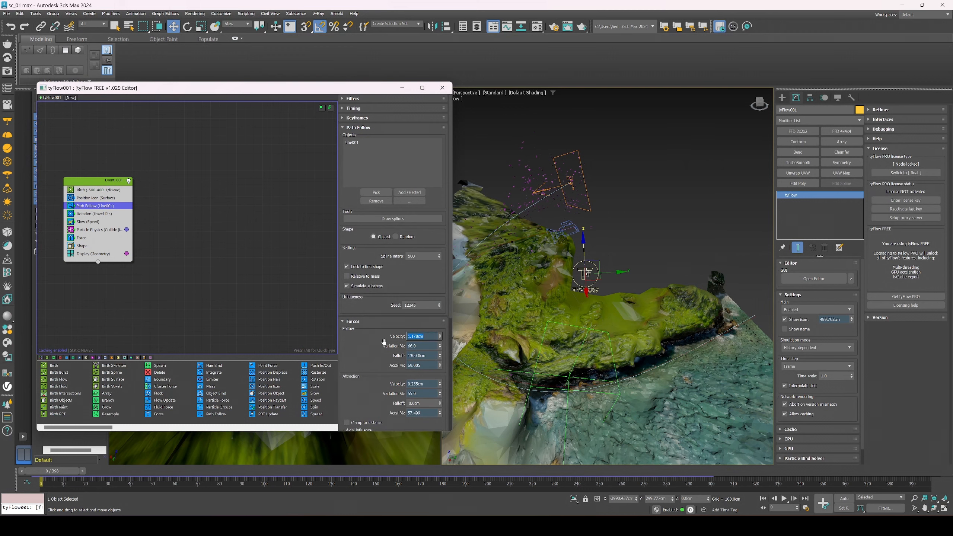
{"action": "type", "text": "2.0cm"}
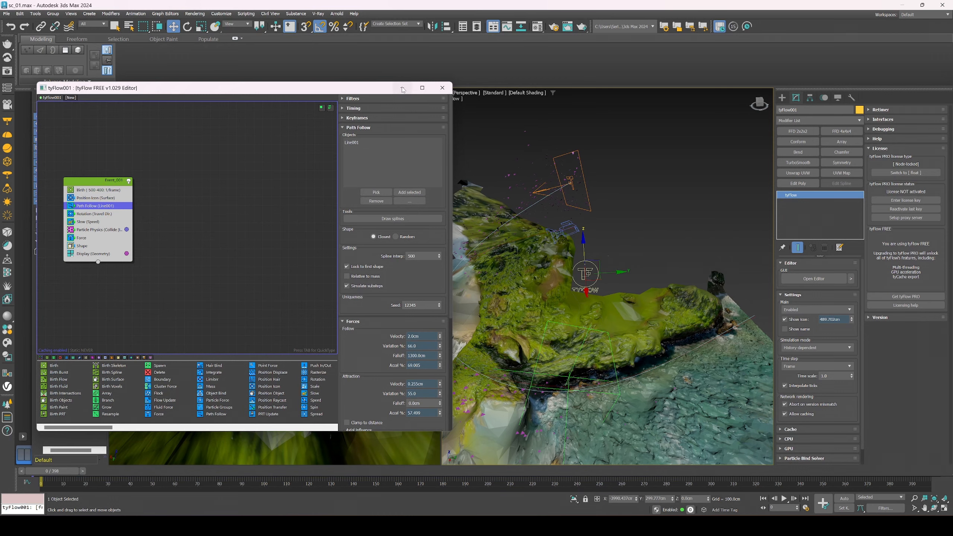
{"action": "left_click", "coordinate": [402, 89]}
{"action": "left_click_drag", "start_coordinate": [68, 473], "coordinate": [411, 495]}
Step: Set Path Follow attraction to 0.4 cm velocity and 60% acceleration, and the spin velocity to 0.3 cm
{"action": "left_click", "coordinate": [813, 279]}
{"action": "scroll", "coordinate": [399, 348], "scroll_direction": "down", "scroll_amount": 2}
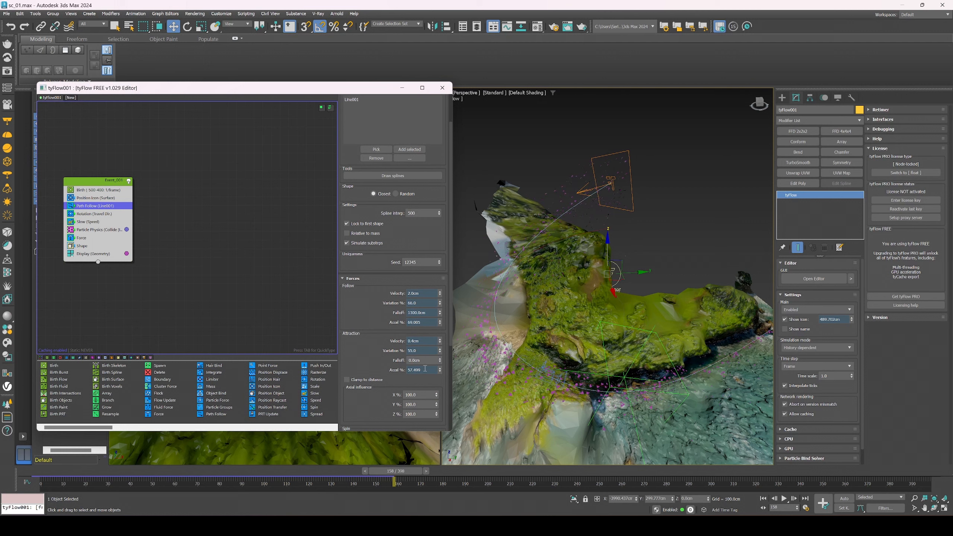
{"action": "left_click_drag", "start_coordinate": [430, 371], "coordinate": [402, 370]}
{"action": "type", "text": "60"}
{"action": "key", "text": "Return"}
{"action": "scroll", "coordinate": [424, 386], "scroll_direction": "down", "scroll_amount": 3}
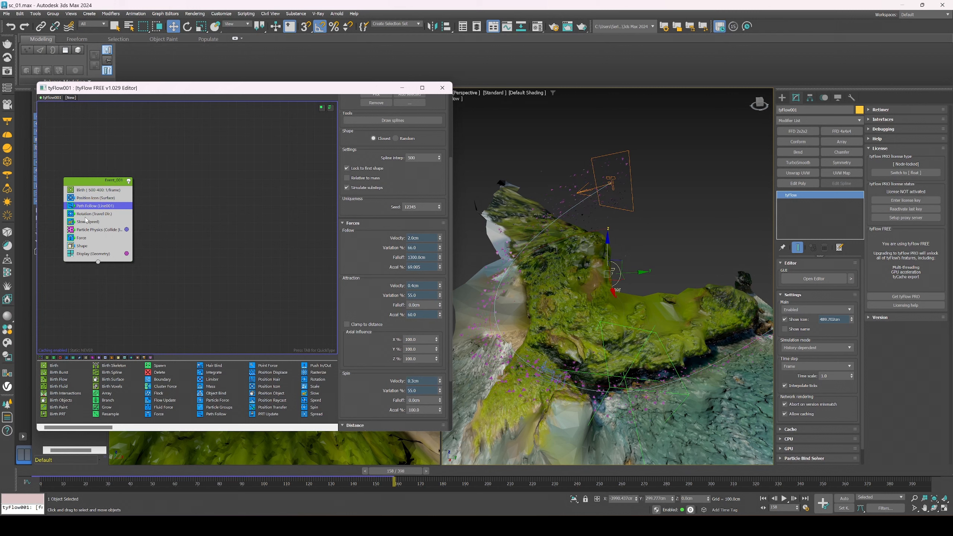
Step: Review the Force operator's built-in noise settings and scrub the timeline to examine the paper planes' motion in the camera view
{"action": "left_click", "coordinate": [86, 238]}
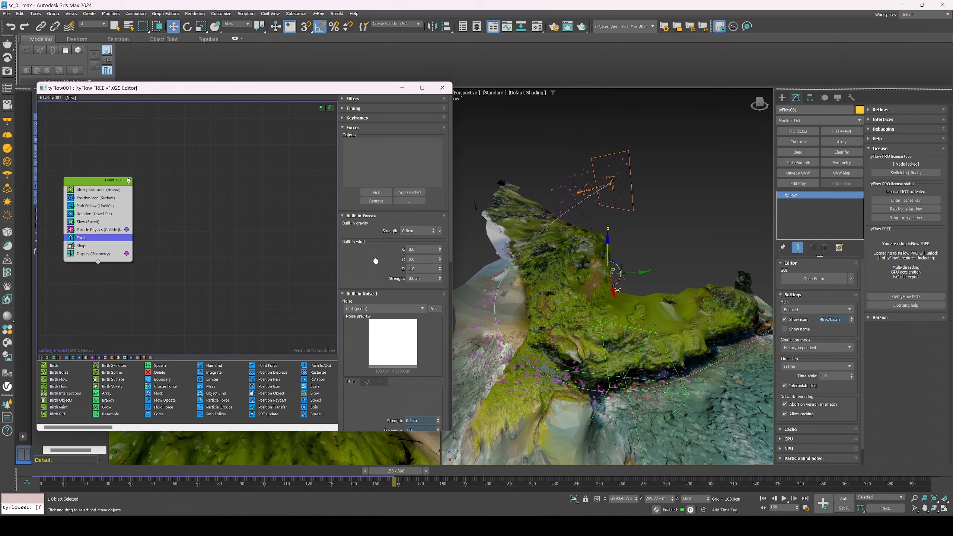
{"action": "scroll", "coordinate": [376, 258], "scroll_direction": "down", "scroll_amount": 4}
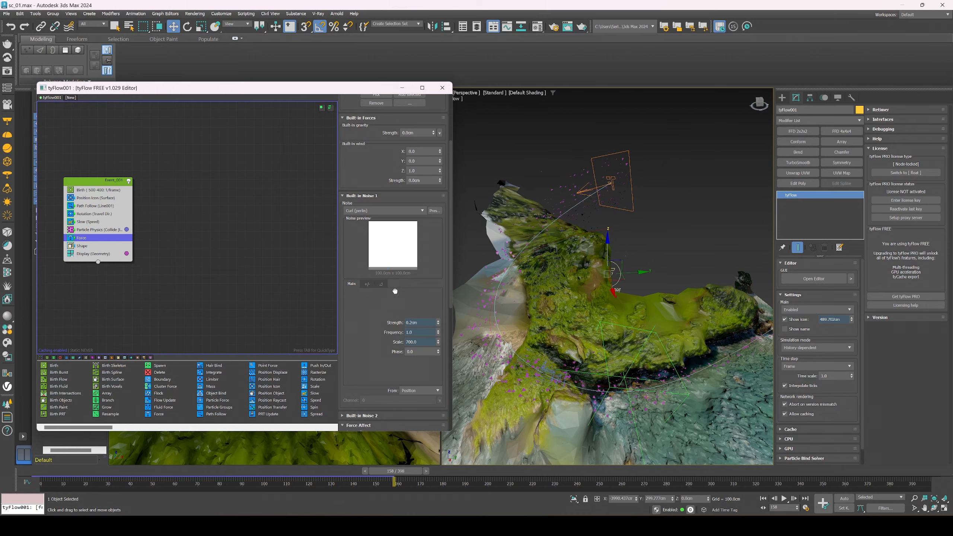
{"action": "left_click", "coordinate": [402, 87]}
{"action": "left_click_drag", "start_coordinate": [57, 472], "coordinate": [822, 434]}
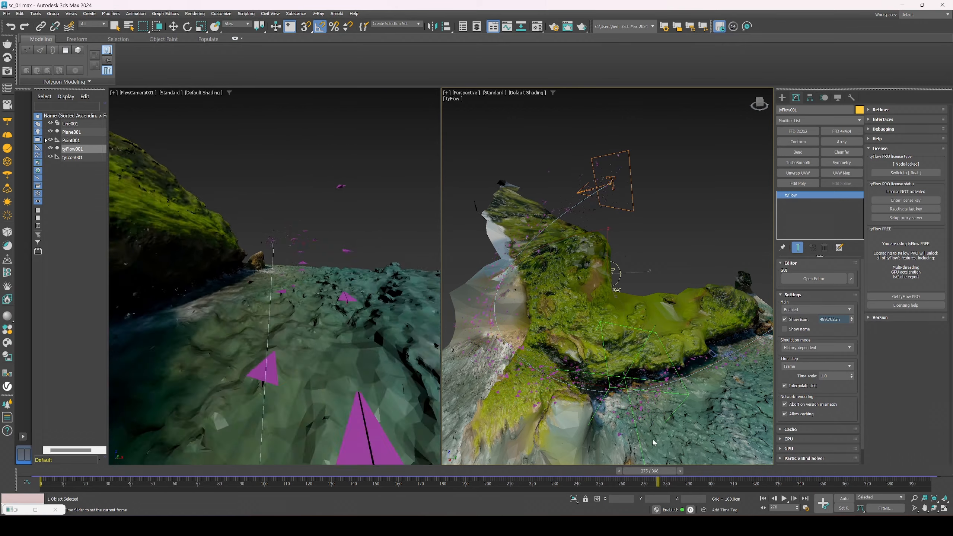
{"action": "left_click_drag", "start_coordinate": [571, 443], "coordinate": [425, 431]}
{"action": "key", "text": "w"}
Step: Set the Slow operator's X, Y and Z velocity percentages to 7
{"action": "left_click", "coordinate": [803, 279]}
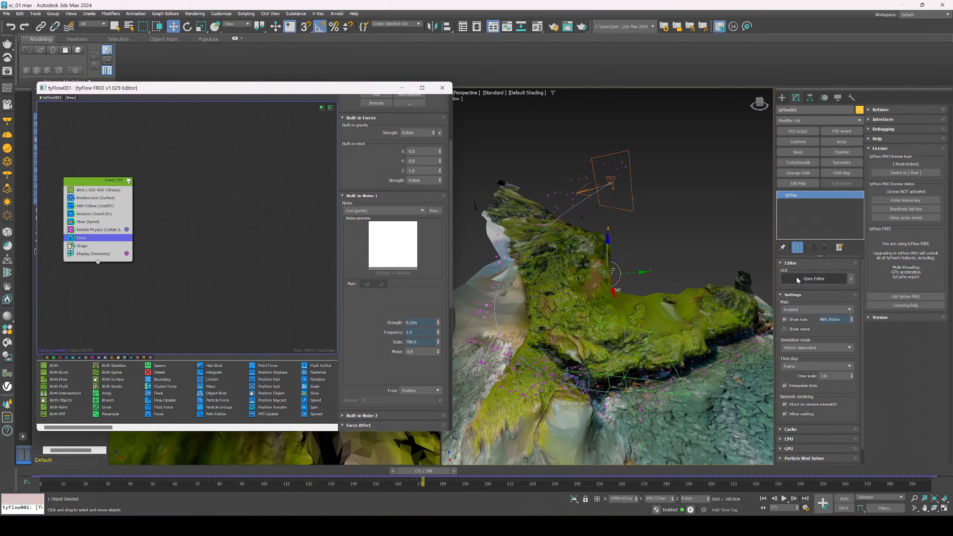
{"action": "left_click", "coordinate": [94, 222]}
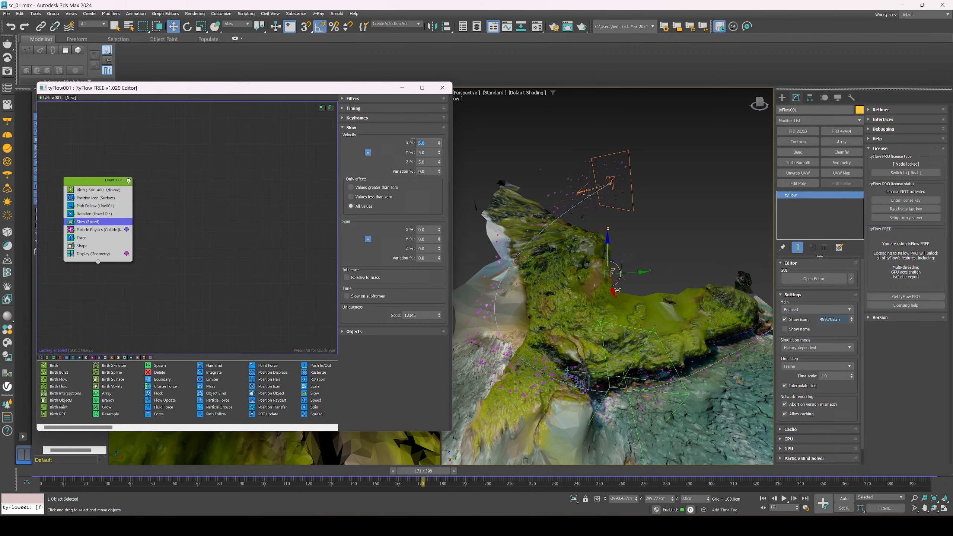
{"action": "key", "text": "Return"}
{"action": "scroll", "coordinate": [629, 315], "scroll_direction": "up", "scroll_amount": 2}
{"action": "left_click", "coordinate": [402, 88]}
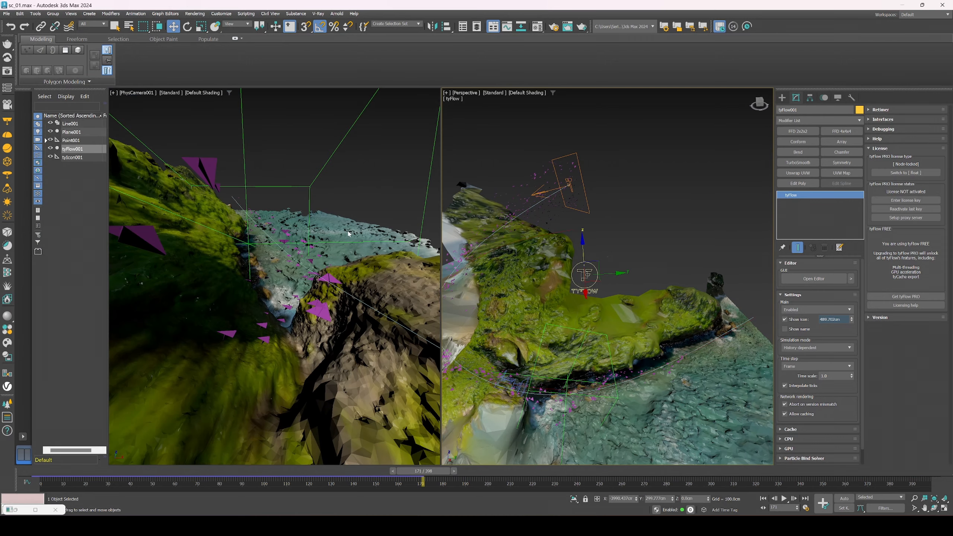
Step: Scrub and play the animation from the start in the camera view to examine the slowed paper planes' flight
{"action": "left_click_drag", "start_coordinate": [423, 471], "coordinate": [705, 468]}
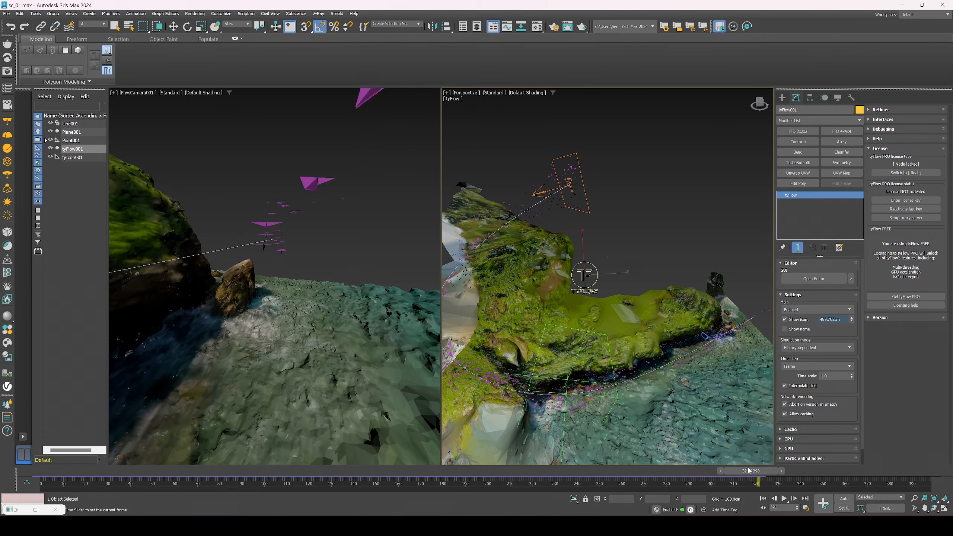
{"action": "left_click_drag", "start_coordinate": [814, 472], "coordinate": [325, 474]}
{"action": "left_click_drag", "start_coordinate": [242, 462], "coordinate": [32, 428]}
{"action": "left_click", "coordinate": [210, 249]}
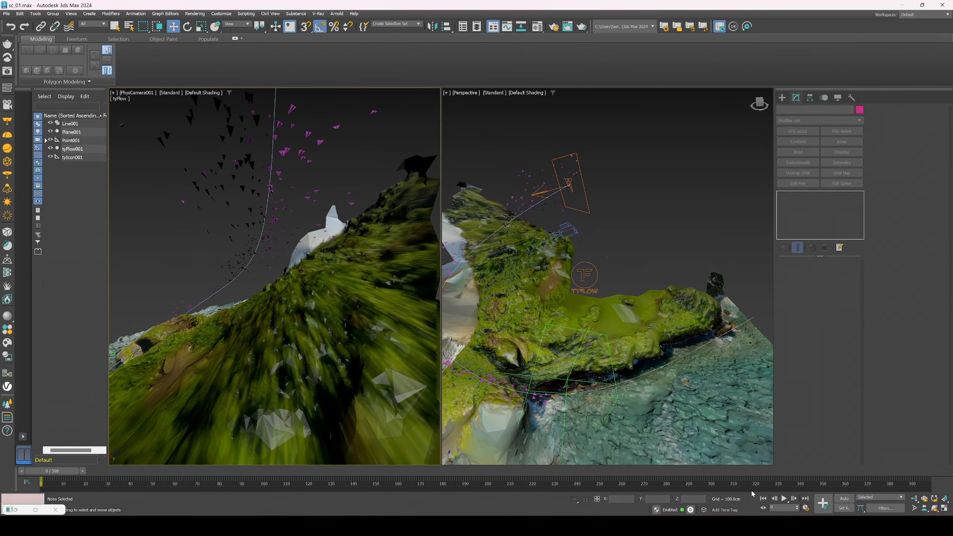
{"action": "left_click", "coordinate": [788, 500]}
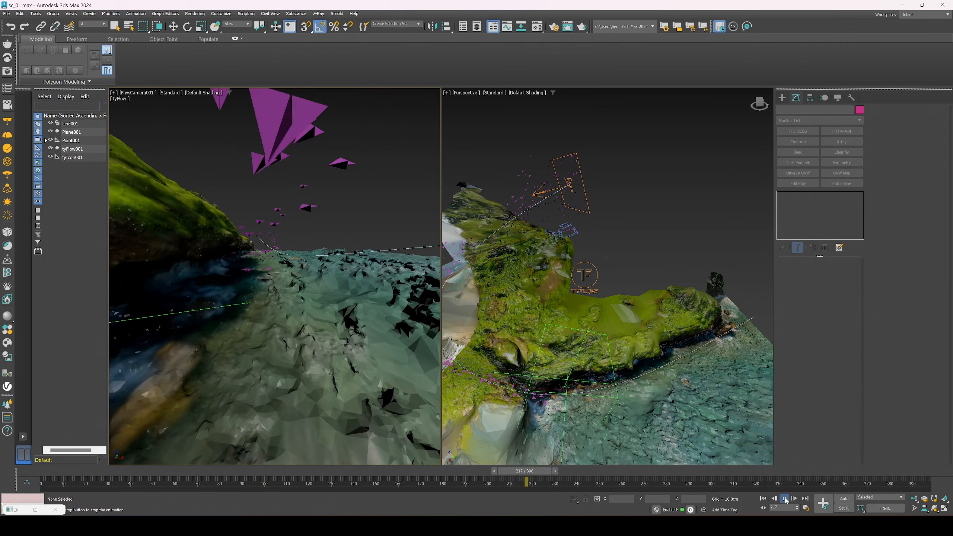
{"action": "left_click", "coordinate": [784, 499]}
{"action": "left_click_drag", "start_coordinate": [594, 477], "coordinate": [552, 475]}
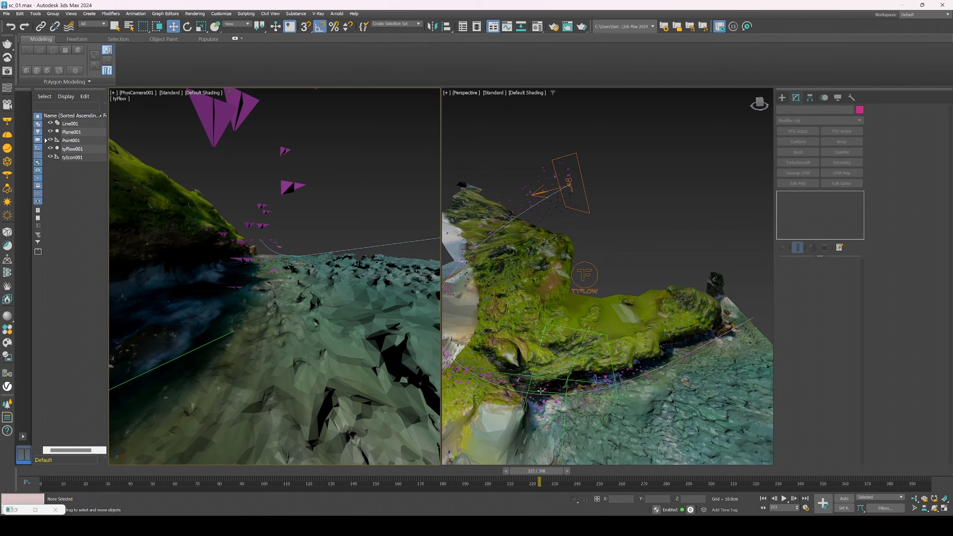
Step: Add a Collision operator below Slow in the particle event, with Model as the collision object
{"action": "left_click", "coordinate": [596, 271]}
{"action": "left_click", "coordinate": [813, 279]}
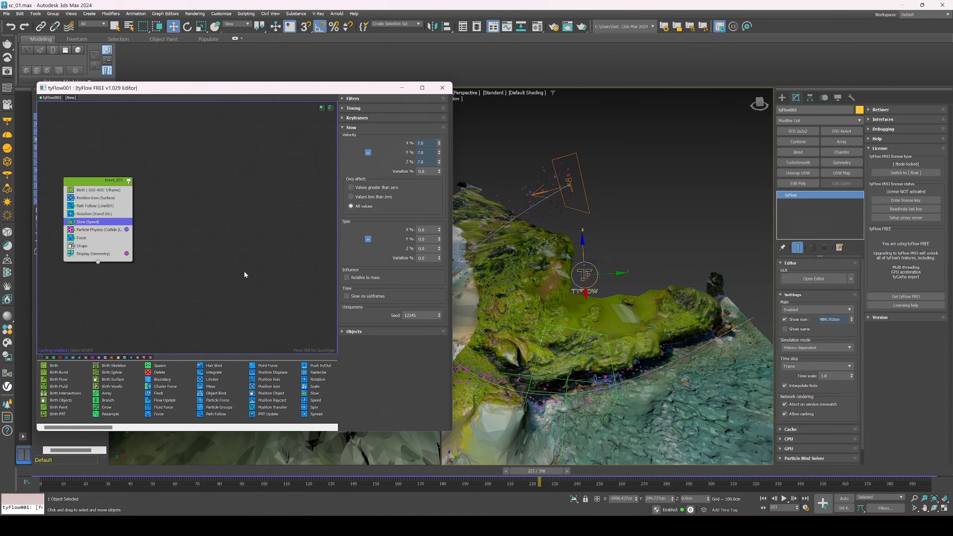
{"action": "left_click_drag", "start_coordinate": [110, 429], "coordinate": [243, 430]}
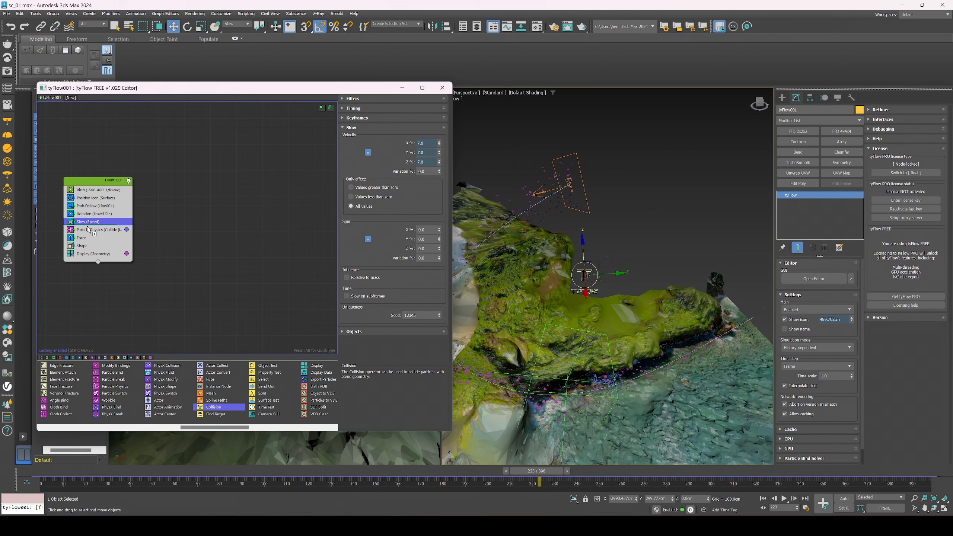
{"action": "left_click_drag", "start_coordinate": [89, 229], "coordinate": [90, 229]}
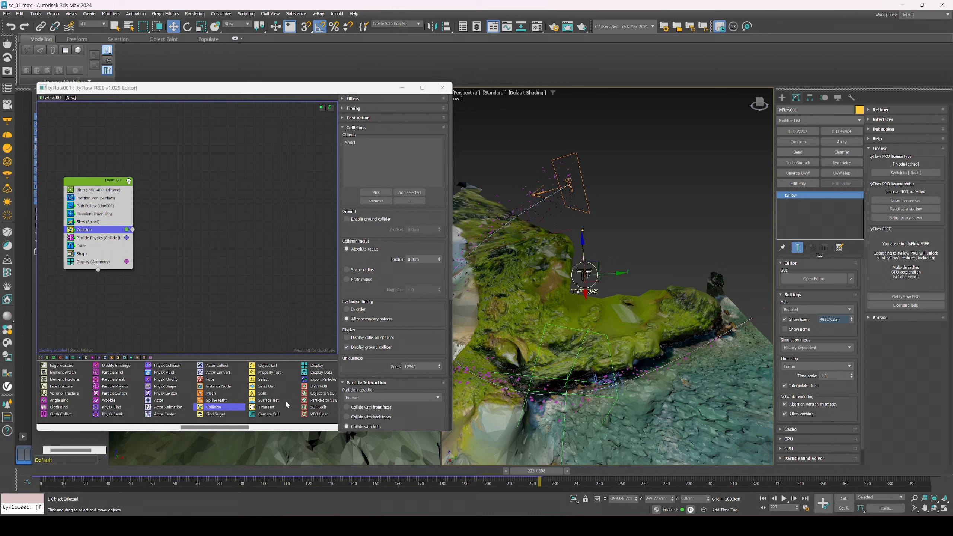
Step: Create a new event with a Delete operator and connect the Collision output to it
{"action": "left_click_drag", "start_coordinate": [220, 429], "coordinate": [105, 430]}
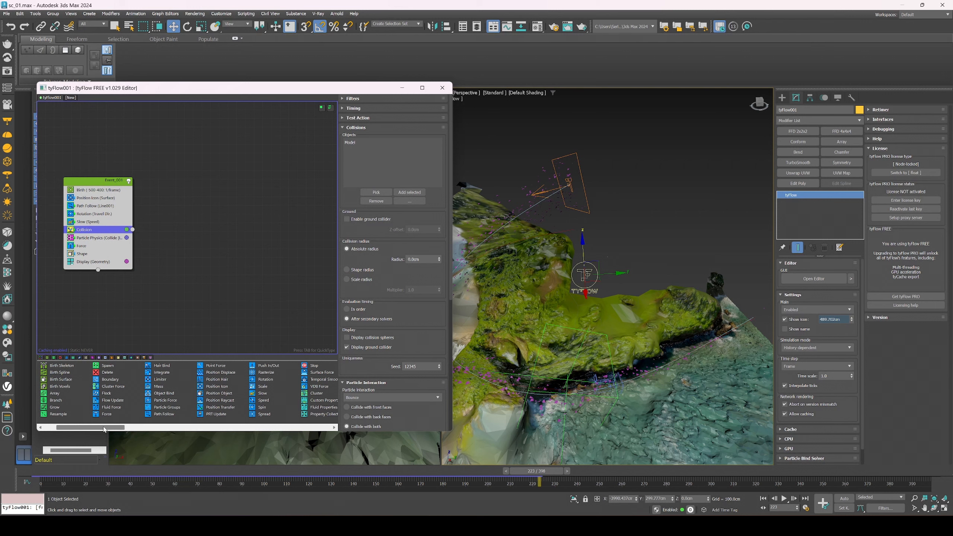
{"action": "left_click_drag", "start_coordinate": [112, 374], "coordinate": [184, 298]}
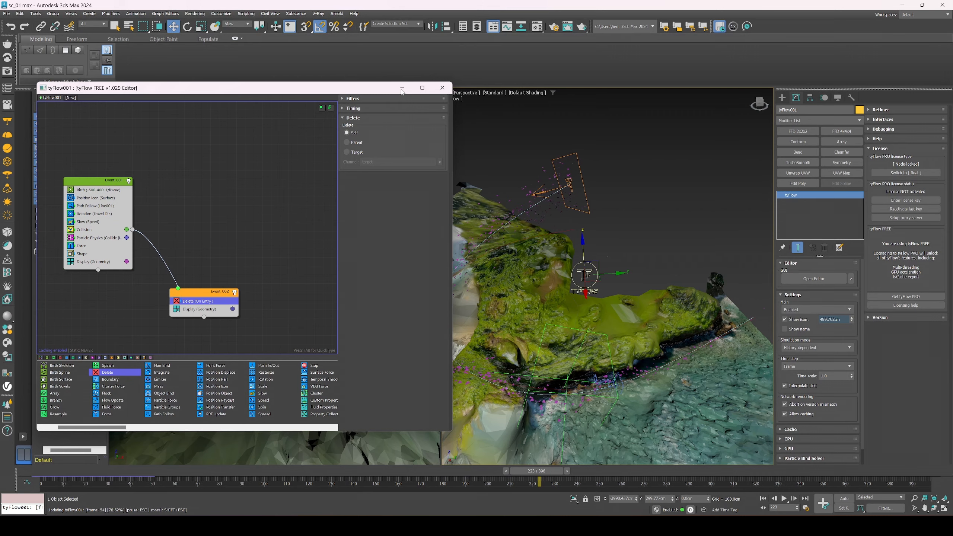
{"action": "left_click_drag", "start_coordinate": [329, 96], "coordinate": [699, 137]}
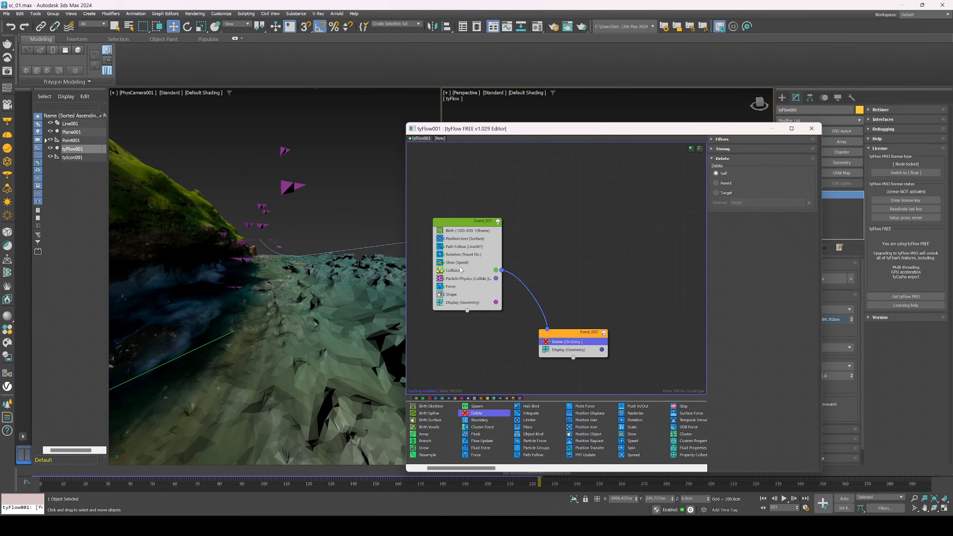
{"action": "left_click", "coordinate": [773, 129]}
Step: Examine the planes near the cliff in a 2D-zoomed camera view, and scrub through to the last frame
{"action": "mouse_move", "coordinate": [521, 476]}
{"action": "left_mouse_down"}
{"action": "mouse_move", "coordinate": [325, 469]}
{"action": "mouse_move", "coordinate": [89, 433]}
{"action": "mouse_move", "coordinate": [559, 476]}
{"action": "mouse_move", "coordinate": [531, 473]}
{"action": "left_mouse_up"}
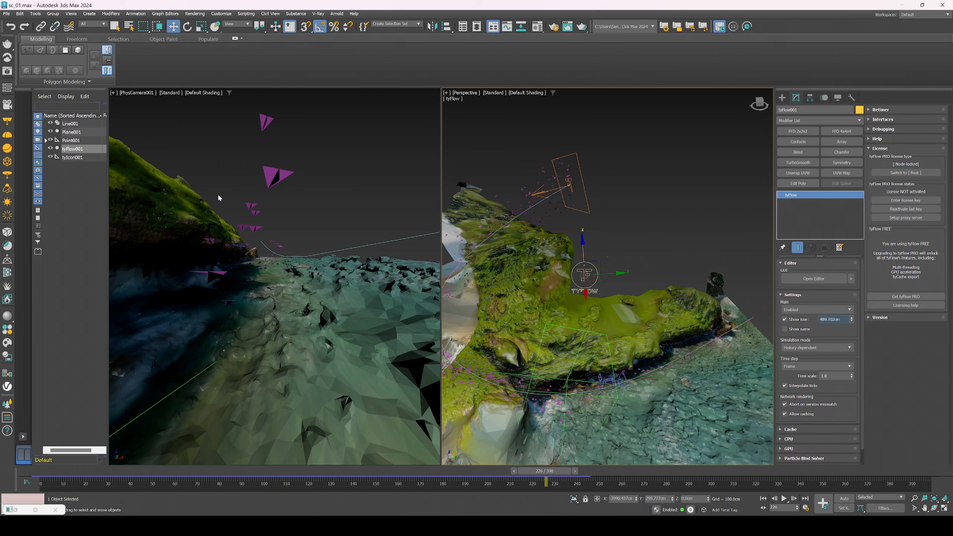
{"action": "left_click", "coordinate": [114, 92]}
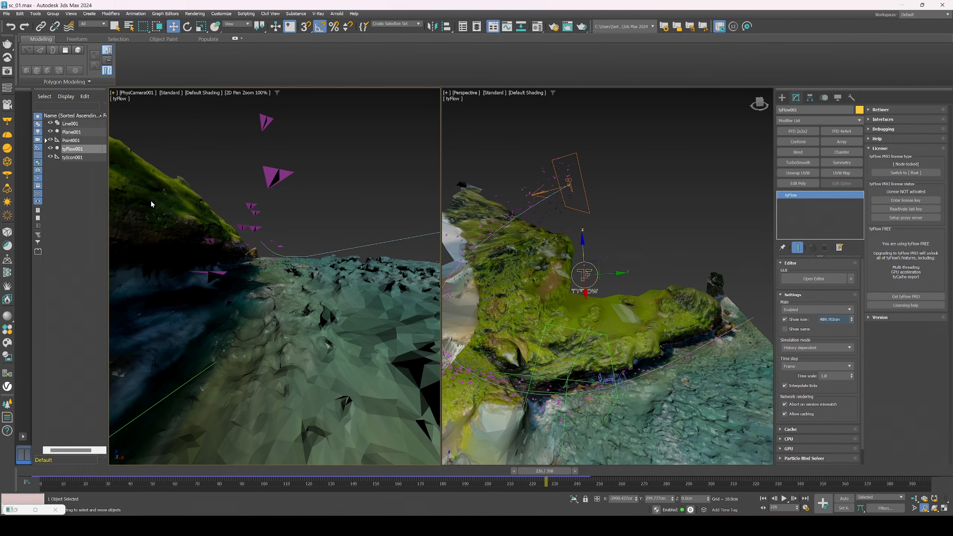
{"action": "scroll", "coordinate": [195, 225], "scroll_direction": "up", "scroll_amount": 10}
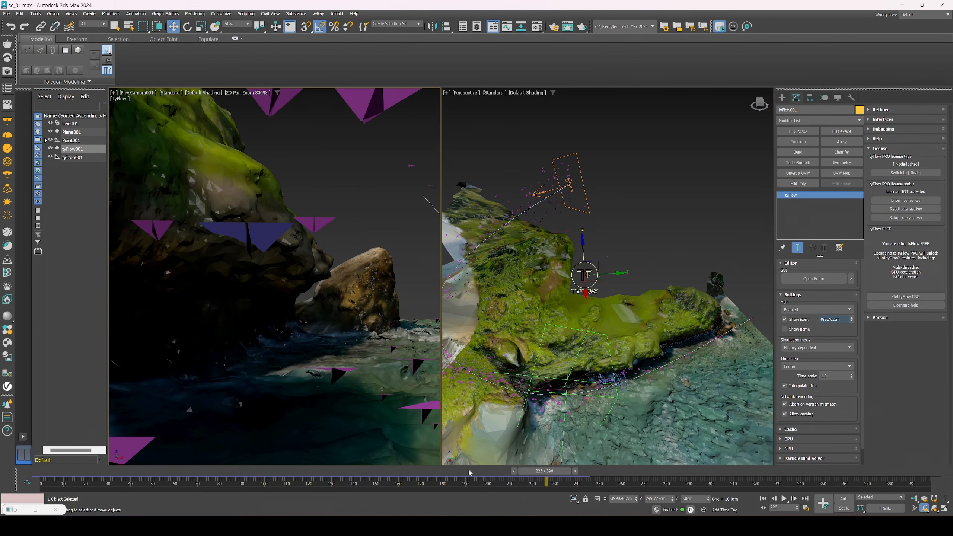
{"action": "left_click_drag", "start_coordinate": [536, 473], "coordinate": [556, 474]}
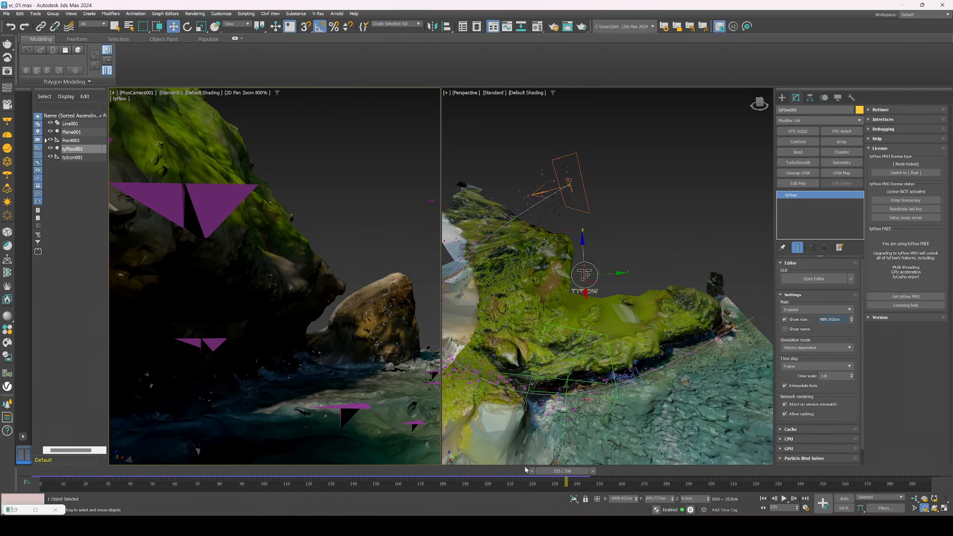
{"action": "scroll", "coordinate": [261, 350], "scroll_direction": "down", "scroll_amount": 4}
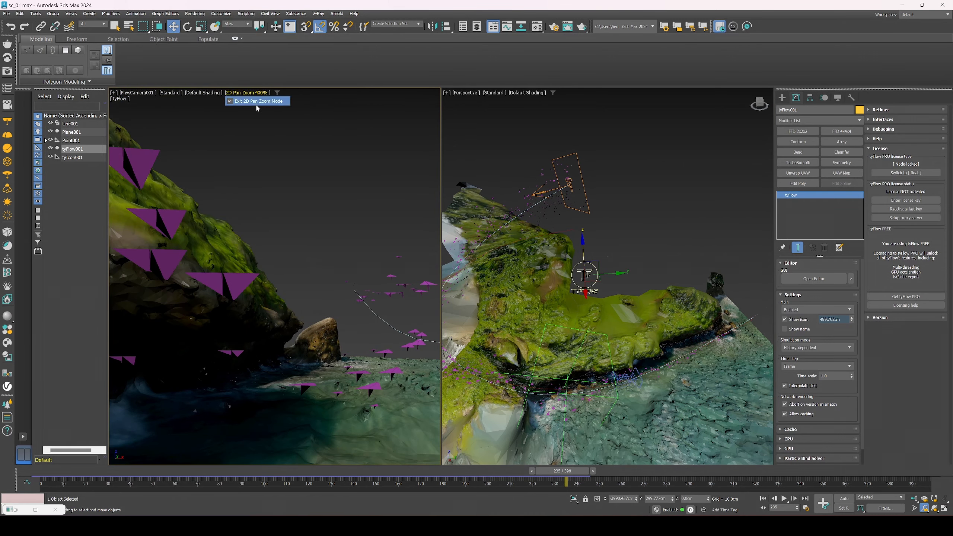
{"action": "left_click_drag", "start_coordinate": [572, 477], "coordinate": [587, 476]}
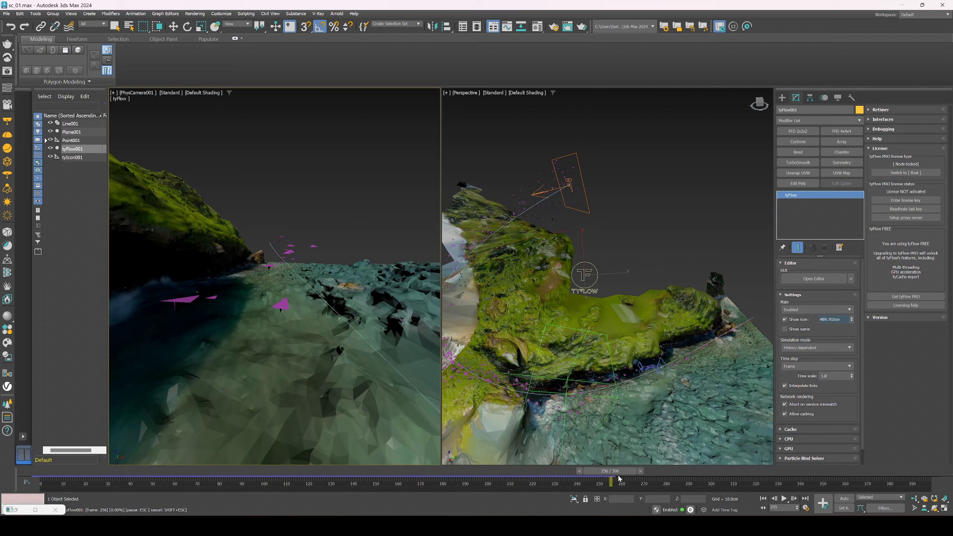
{"action": "left_click_drag", "start_coordinate": [656, 478], "coordinate": [937, 477]}
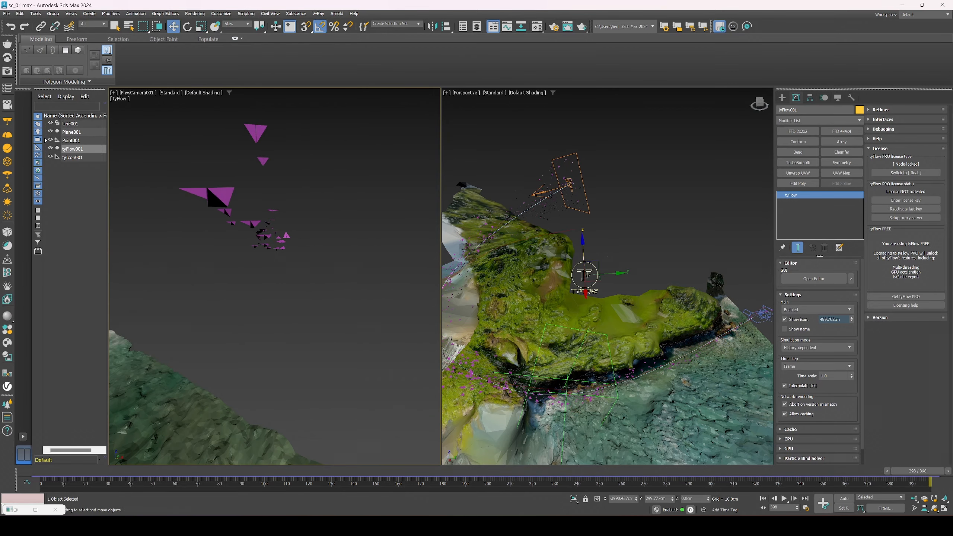